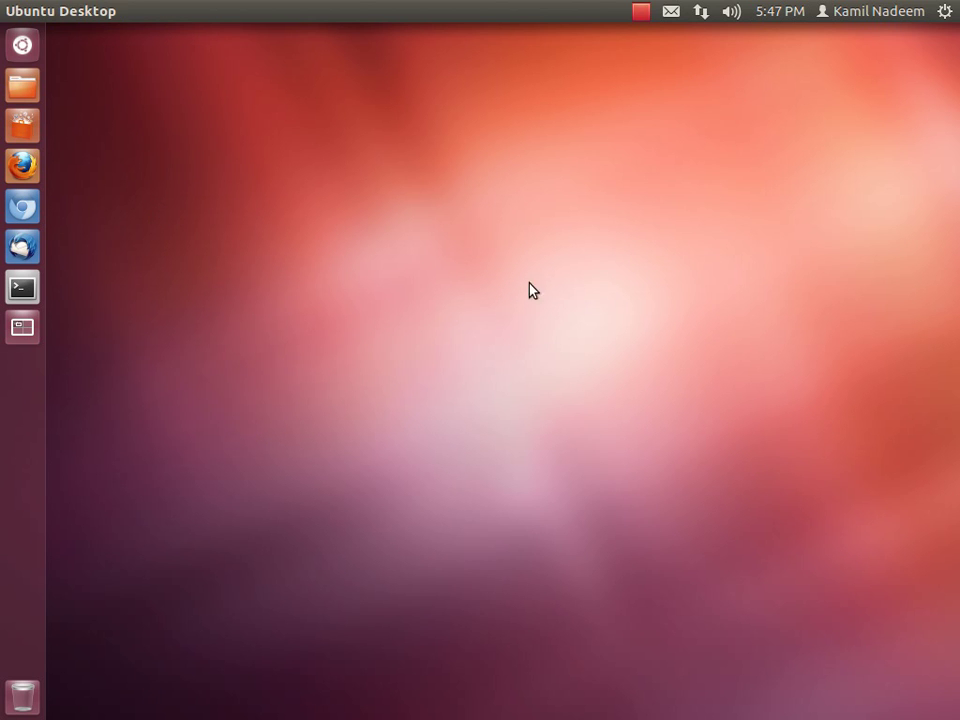
Step: Open the Home folder in the file manager
mouse_move(501, 9)
click(22, 85)
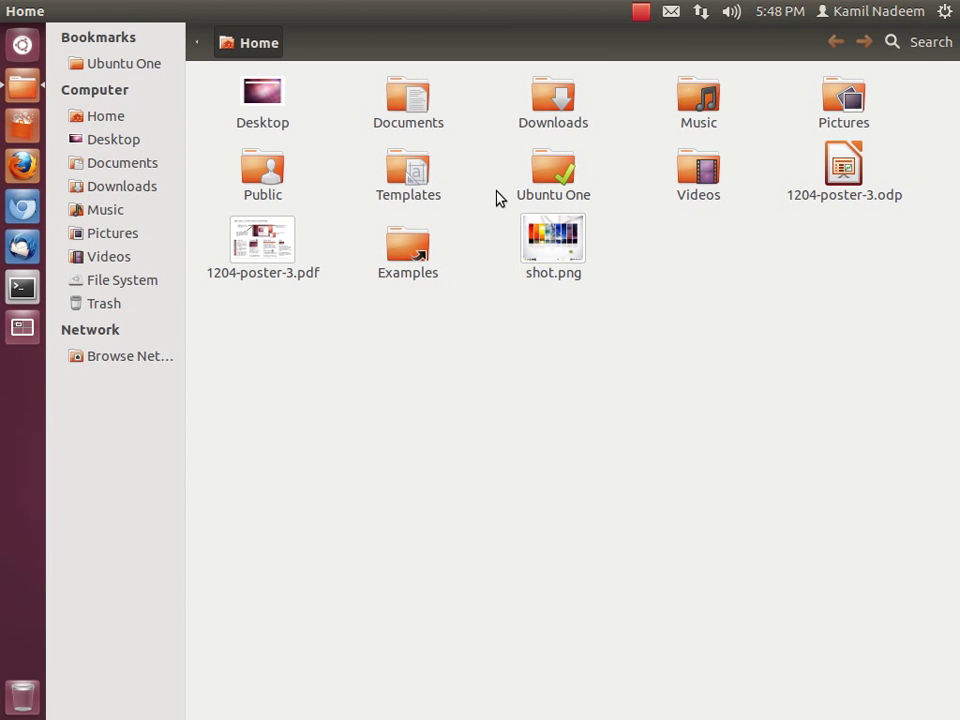
mouse_move(435, 17)
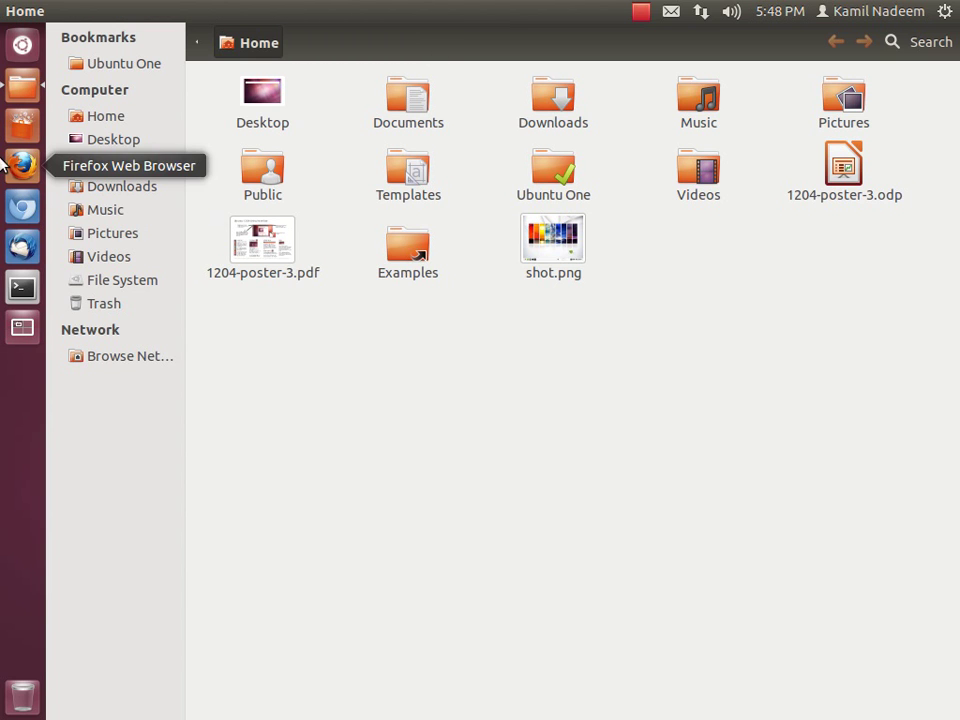
Step: Open a new Chromium incognito window, and close both it and the Home folder window
right_click(22, 207)
click(146, 238)
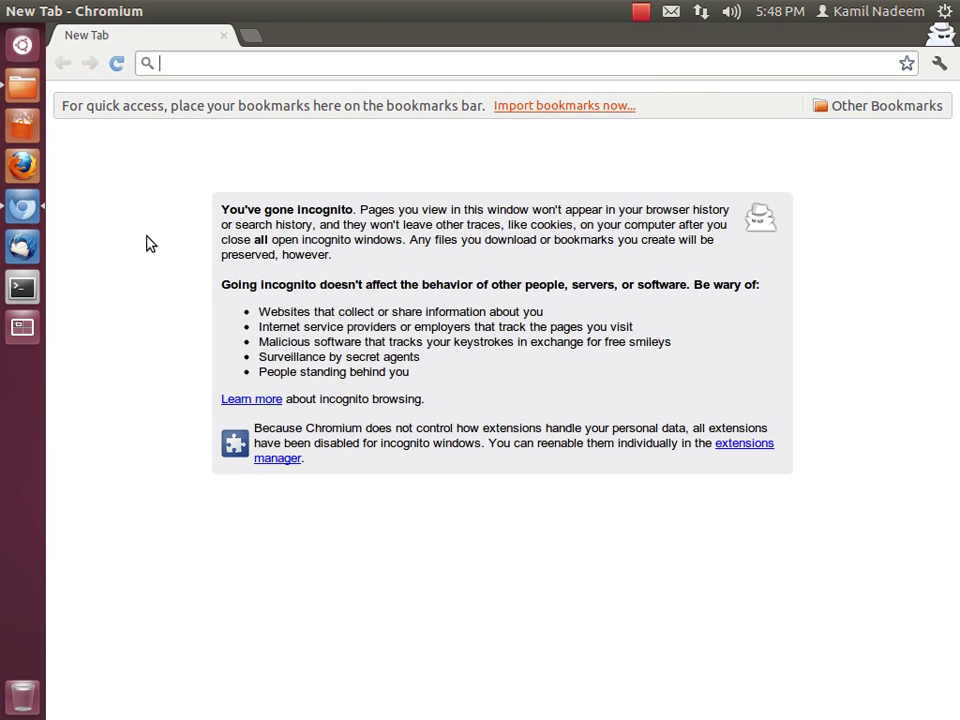
click(13, 12)
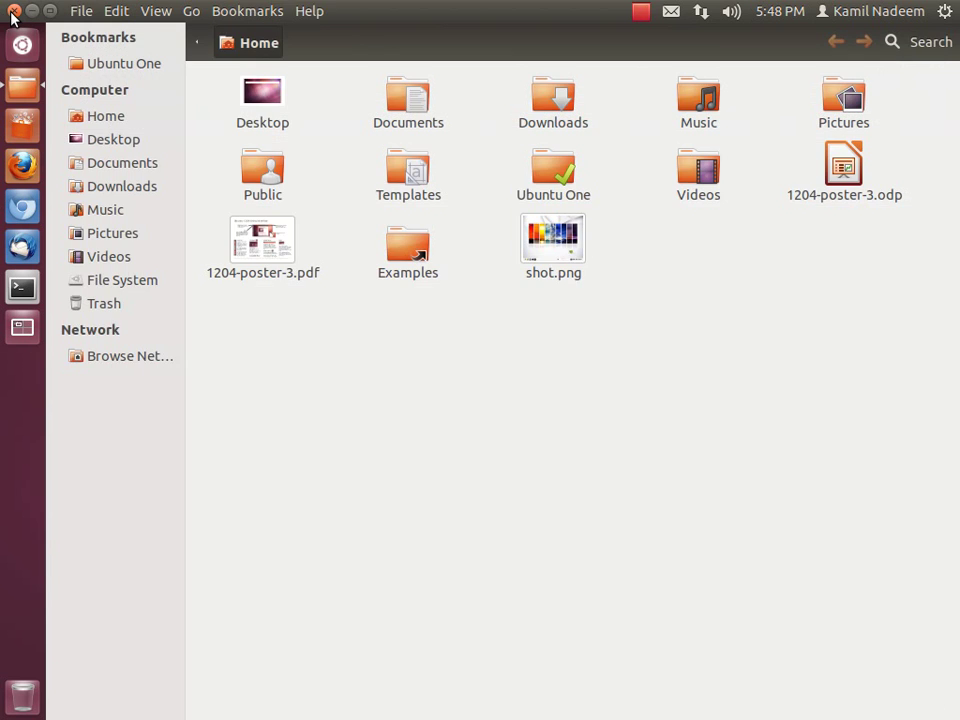
click(13, 12)
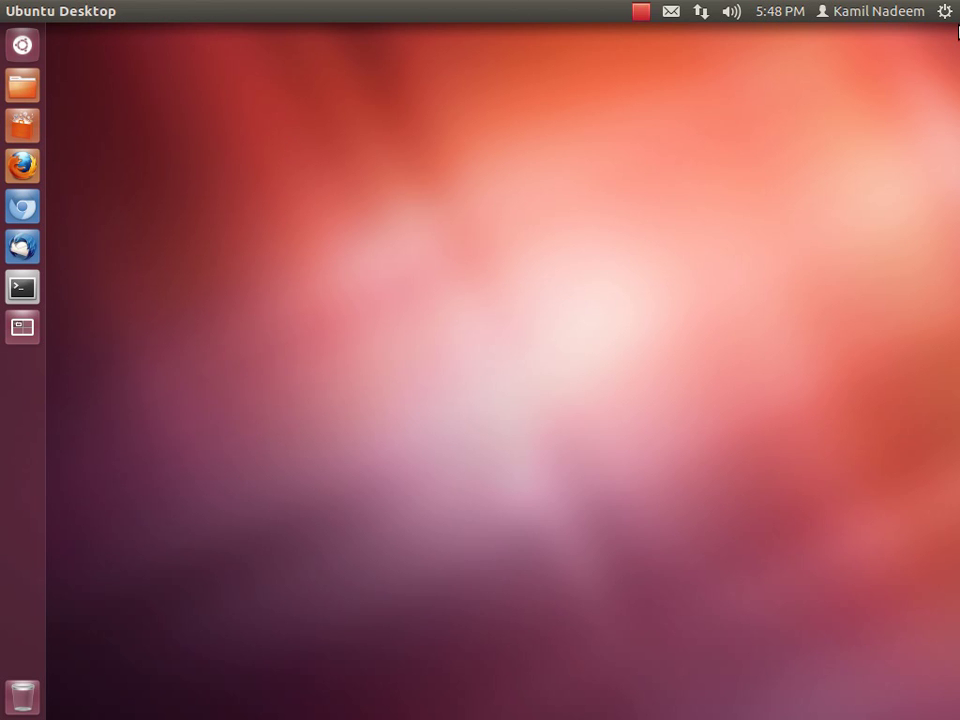
Step: Examine the panel's system, user account, calendar, sound, messaging and screen recorder indicator menus, and return to the desktop
click(950, 11)
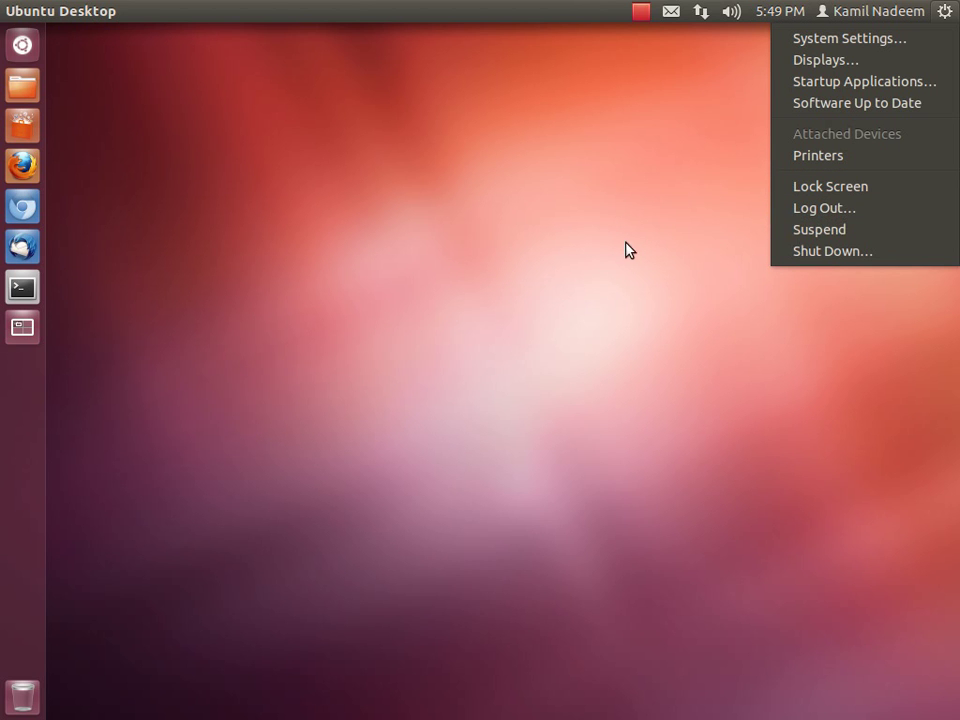
click(870, 8)
click(870, 8)
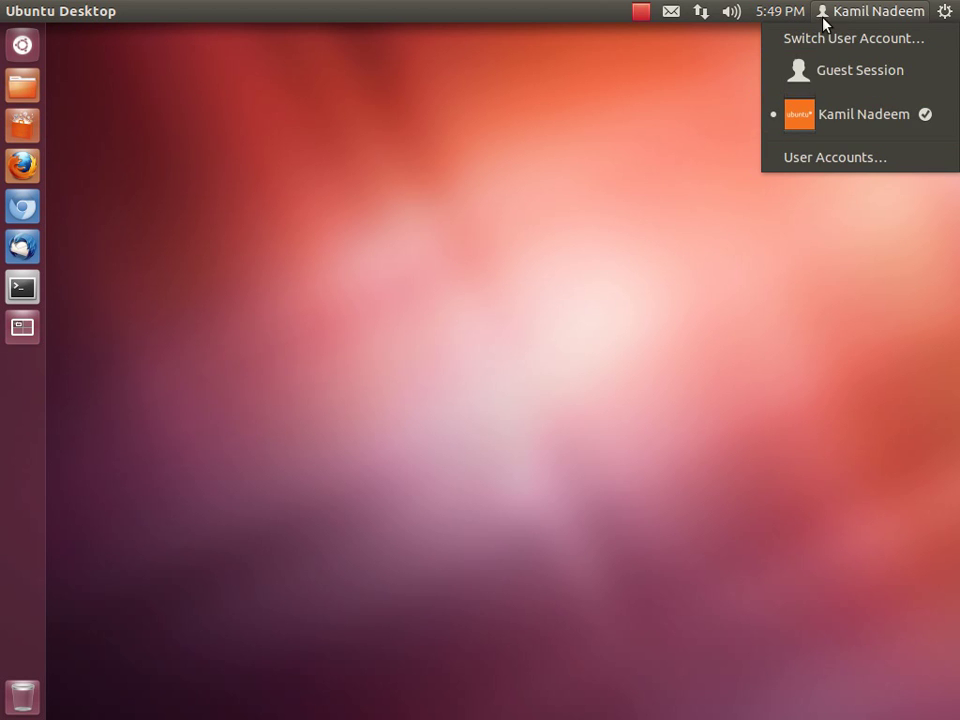
mouse_move(792, 18)
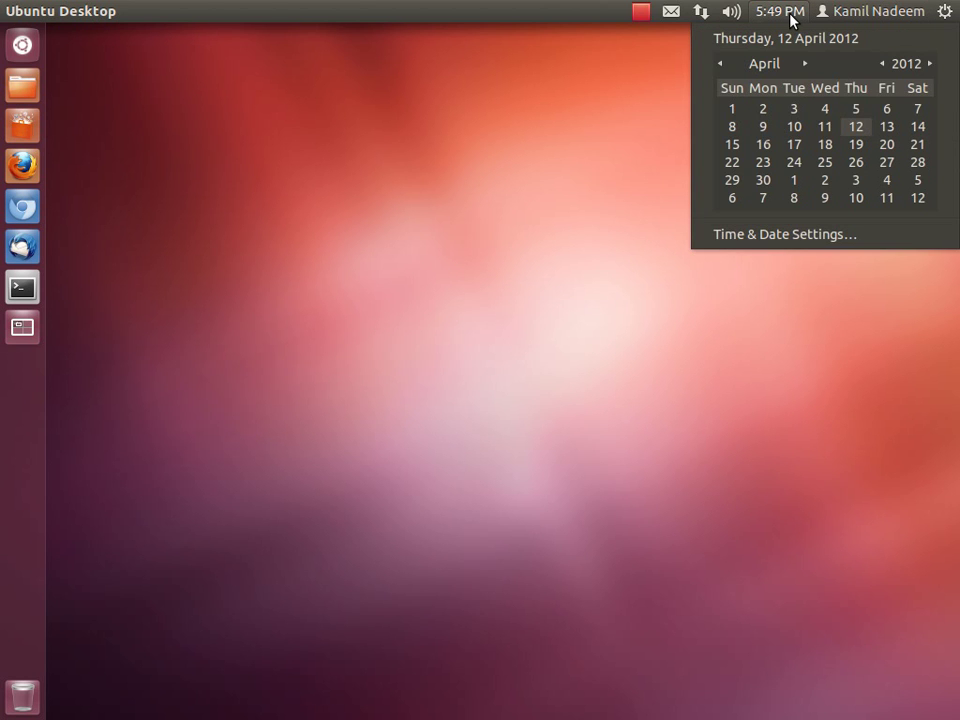
mouse_move(737, 18)
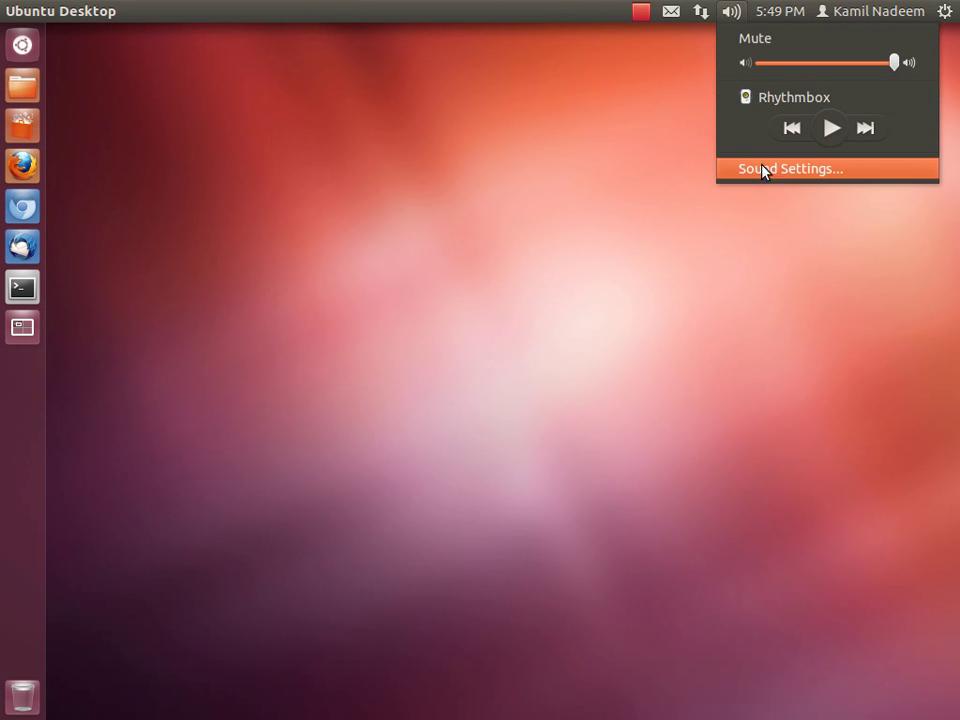
mouse_move(695, 10)
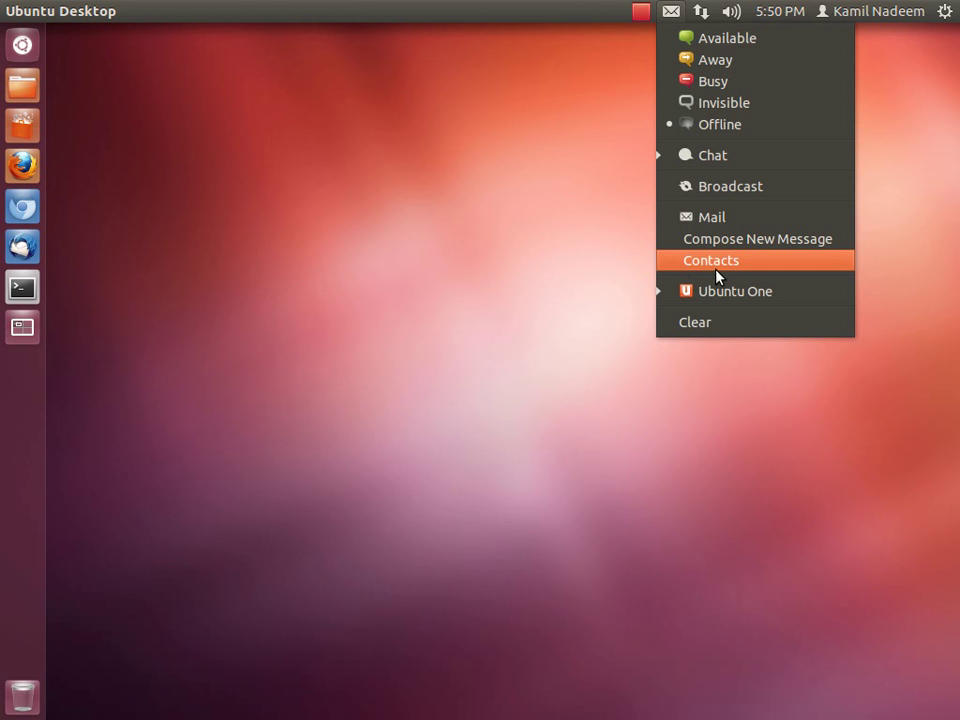
click(578, 190)
click(637, 20)
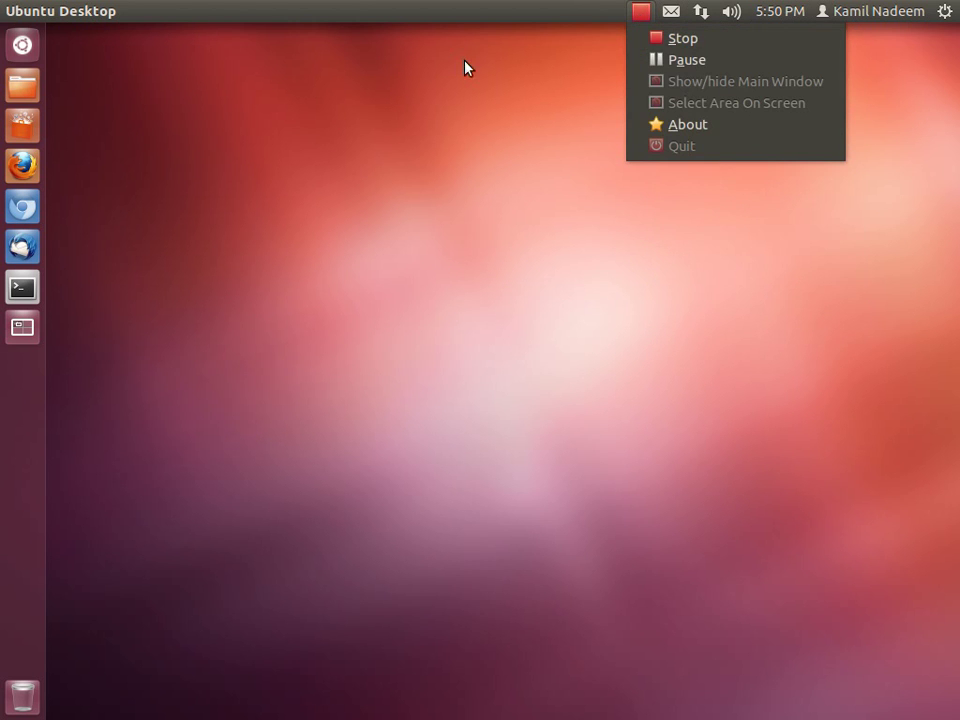
key(Right)
mouse_move(641, 15)
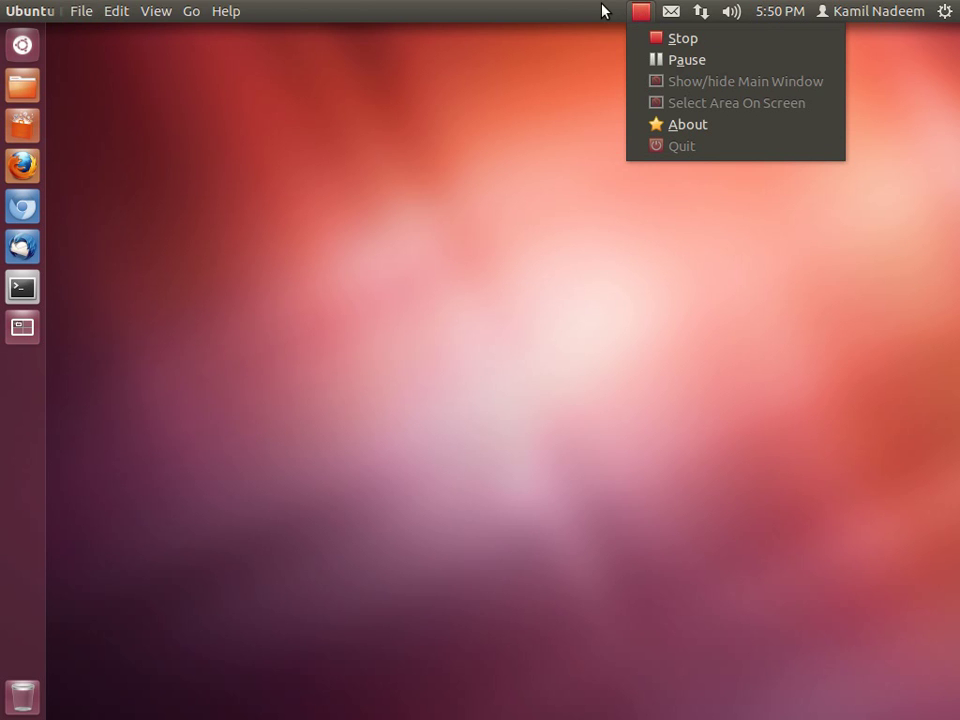
click(604, 11)
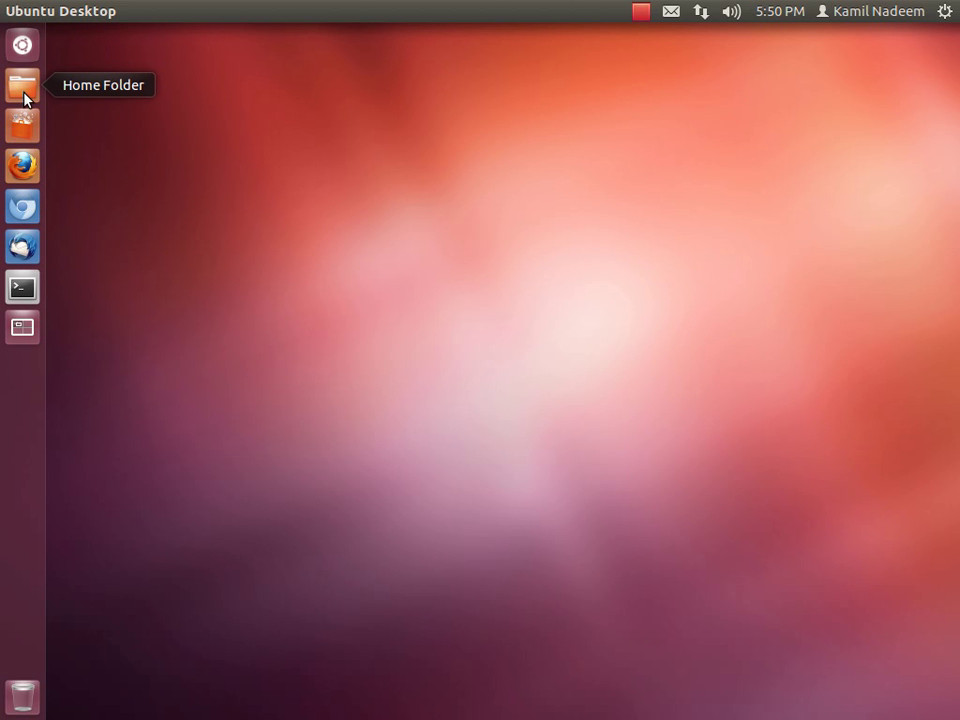
Step: View the spread of all four workspaces with the Workspace Switcher and return to the first workspace
click(24, 328)
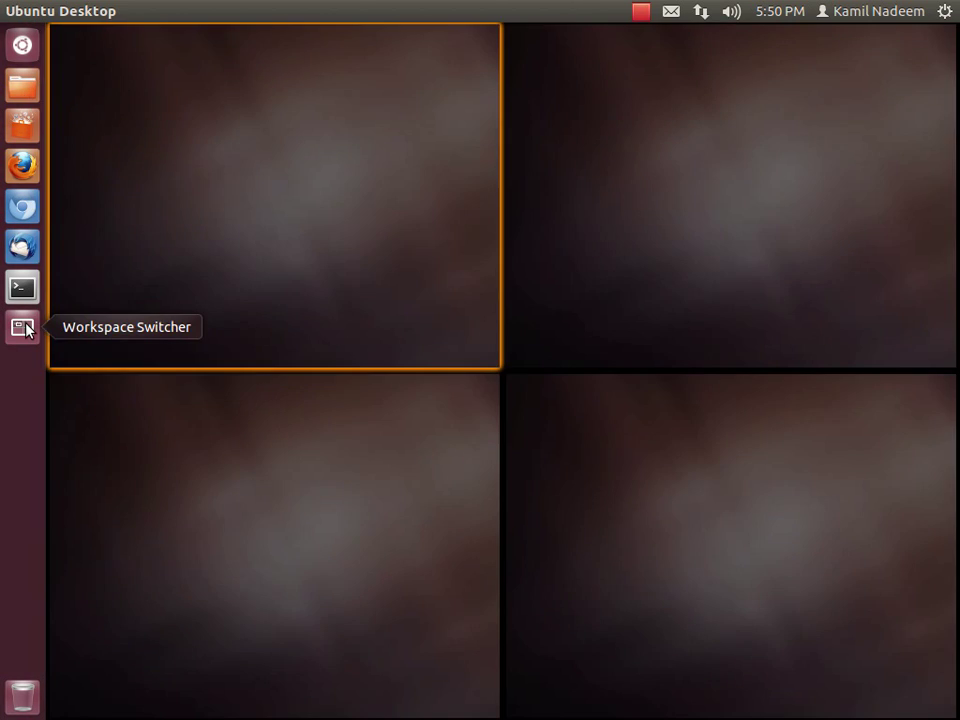
click(24, 328)
click(24, 328)
click(24, 328)
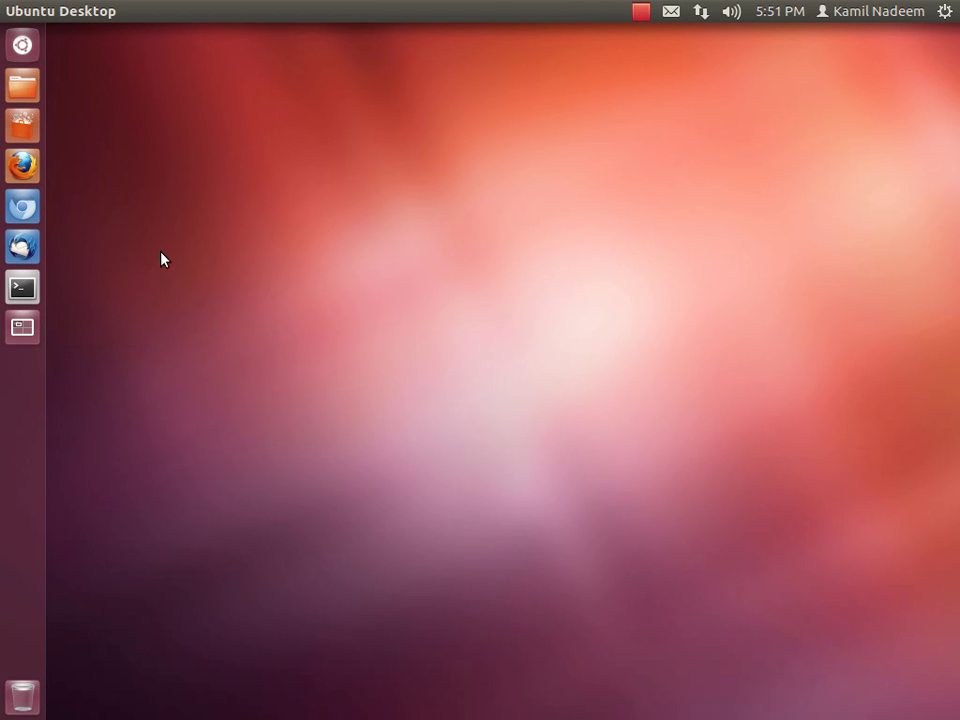
Step: Open the Dash and look through its home, applications, files, music and video lenses
click(22, 44)
key(BackSpace)
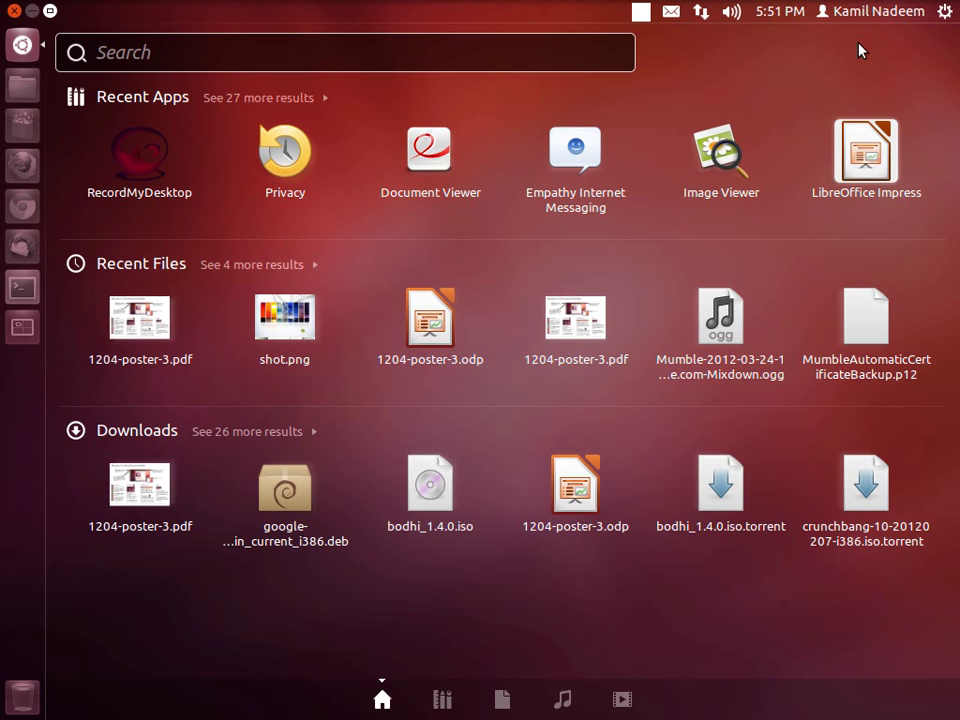
key(super+a)
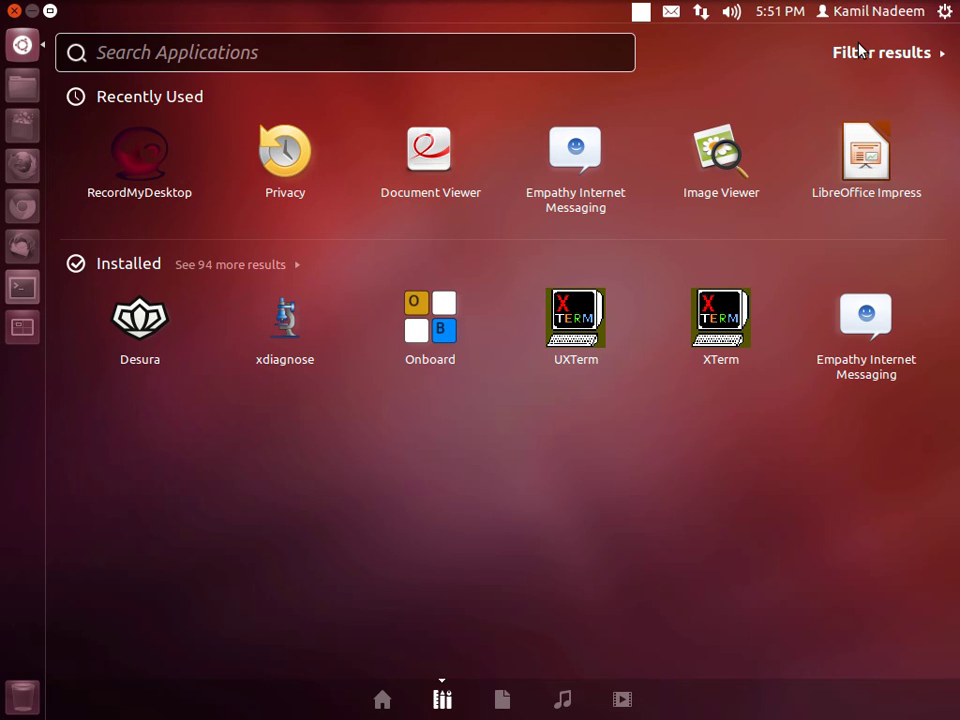
key(ctrl+Tab)
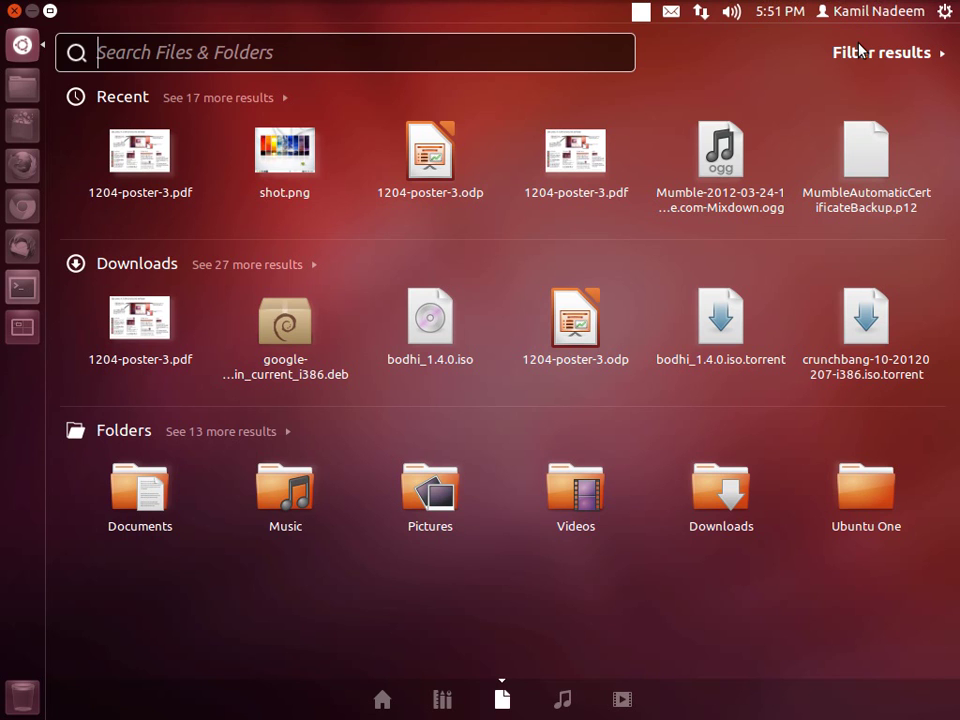
key(ctrl+Tab)
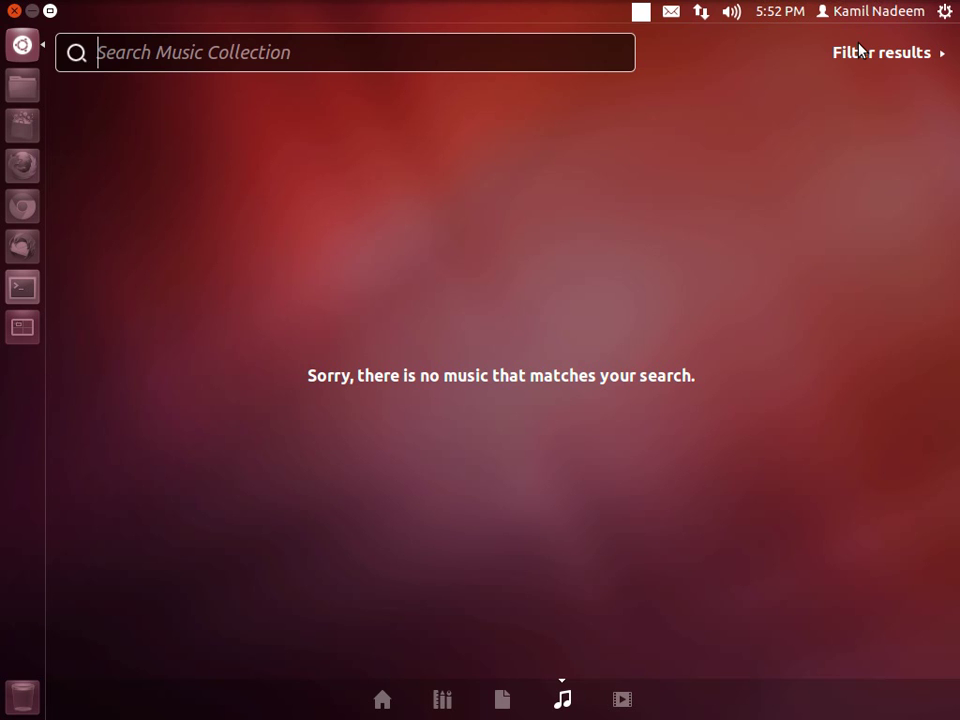
key(ctrl+Tab)
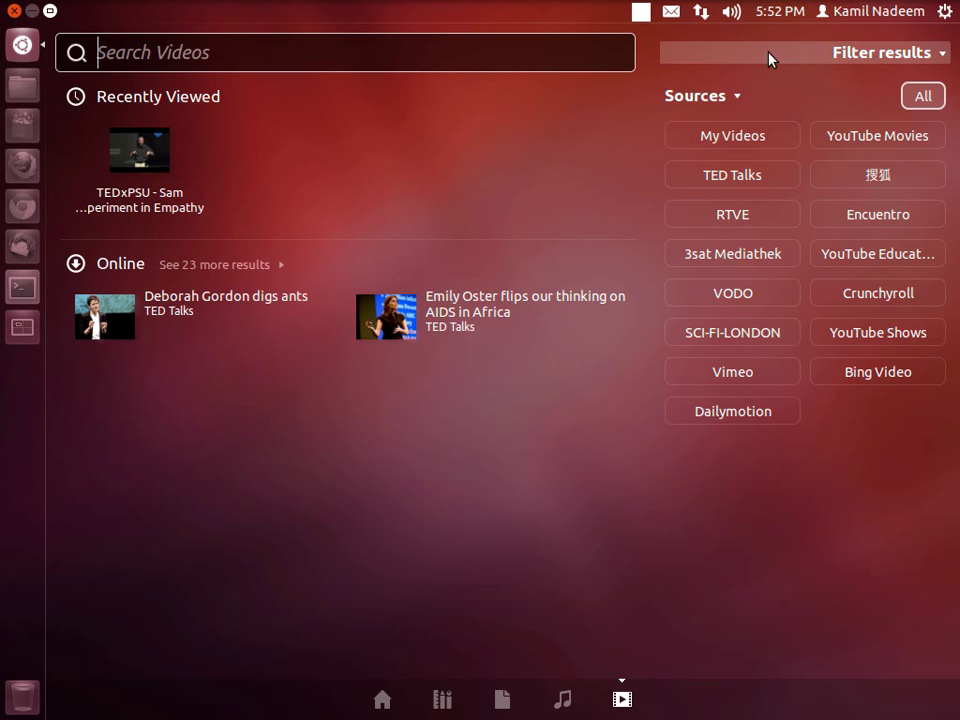
Step: Search the video lens for "ubuntu" and open the online video "Ubuntu For Android - Coming Soon"
text(ubuntu)
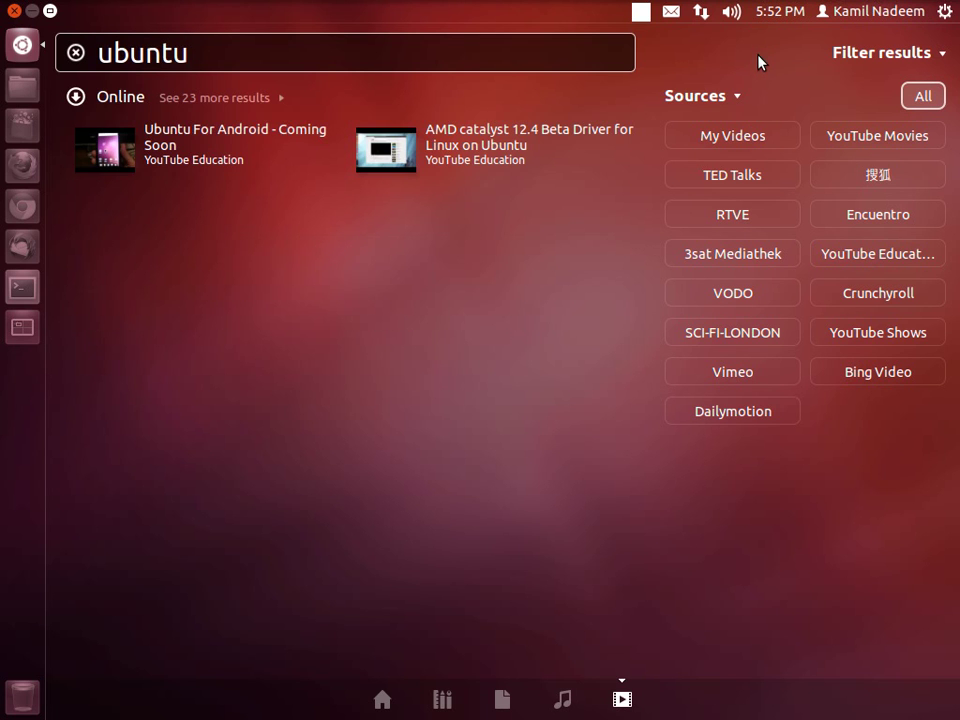
click(245, 99)
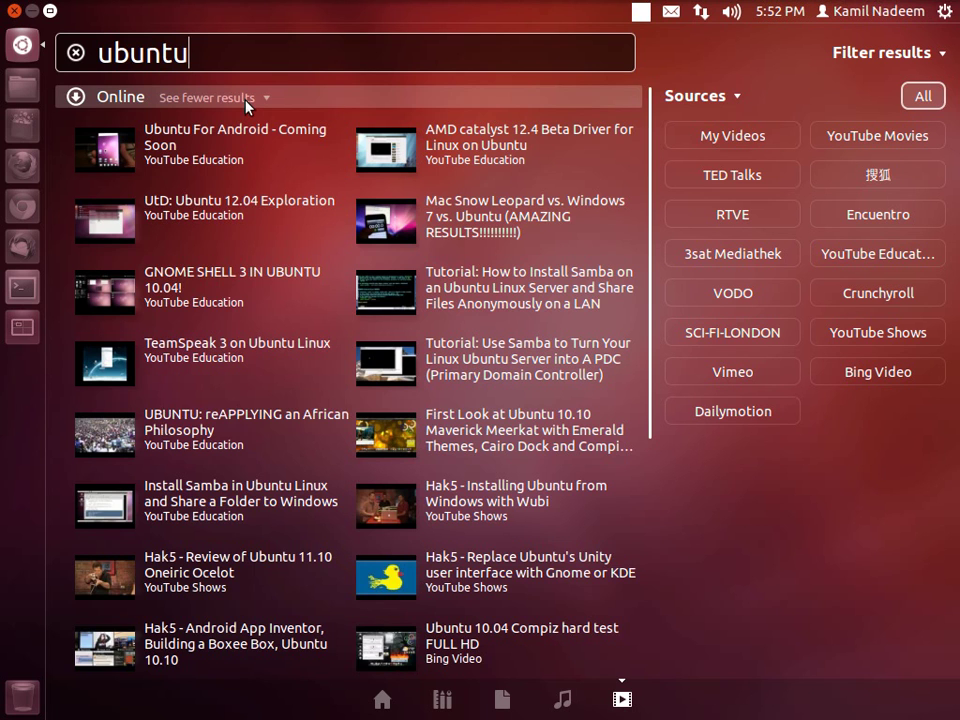
click(246, 101)
click(167, 158)
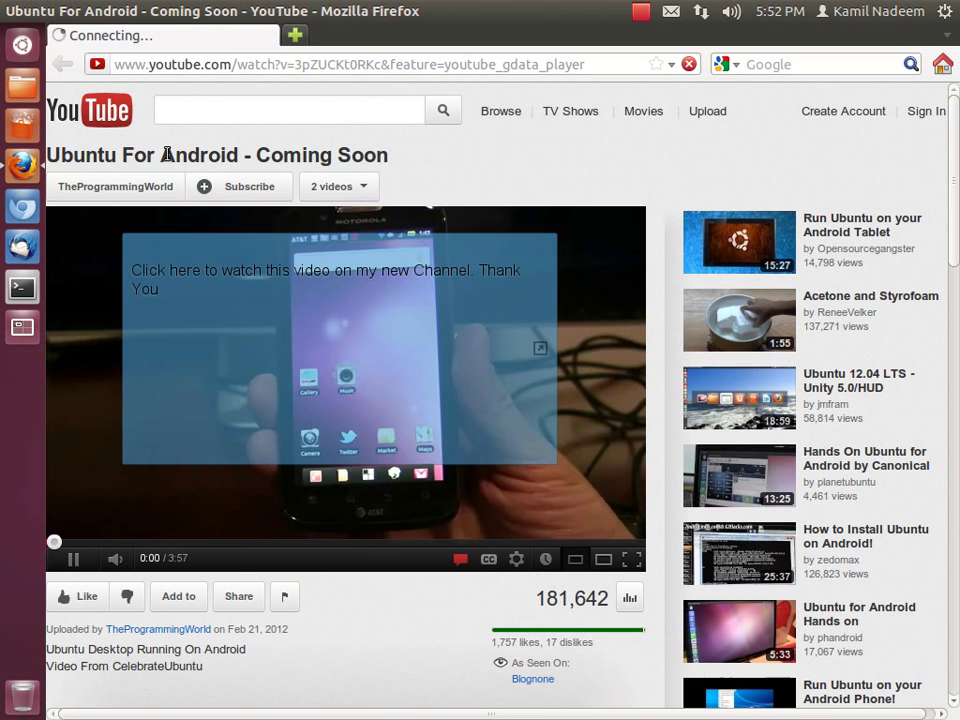
Step: Turn off the annotations on the YouTube video, pause it, and close the Firefox window
click(459, 562)
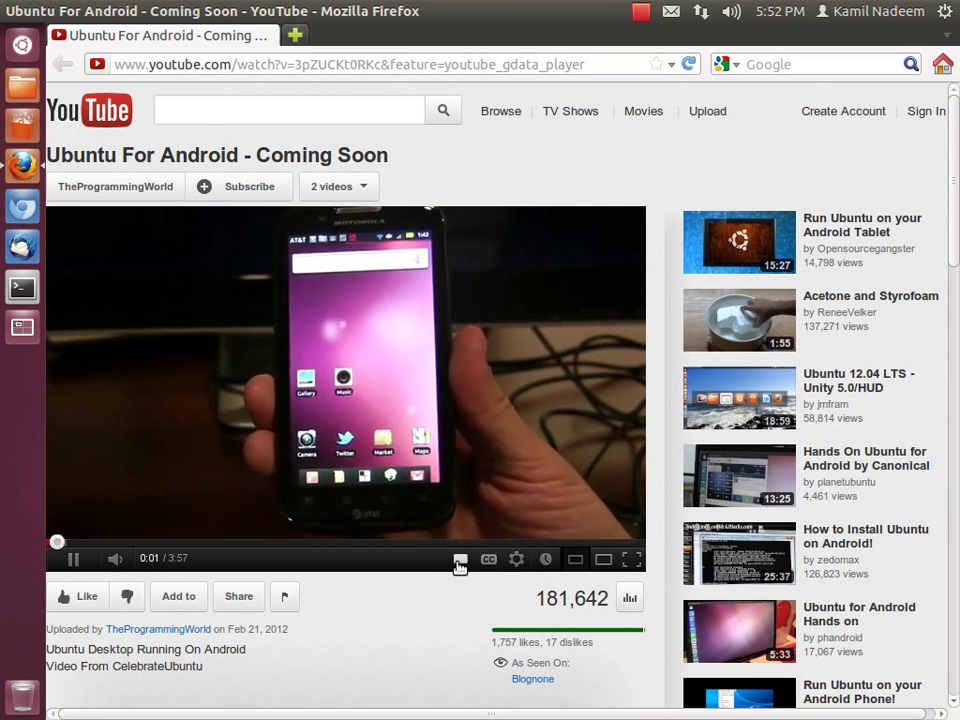
click(76, 558)
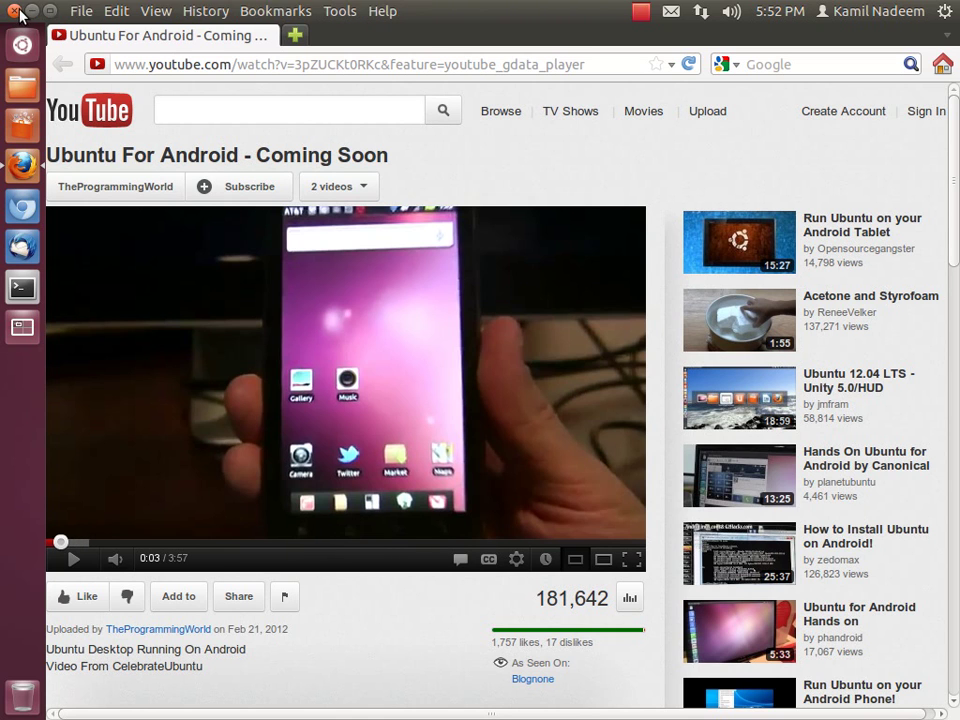
click(19, 12)
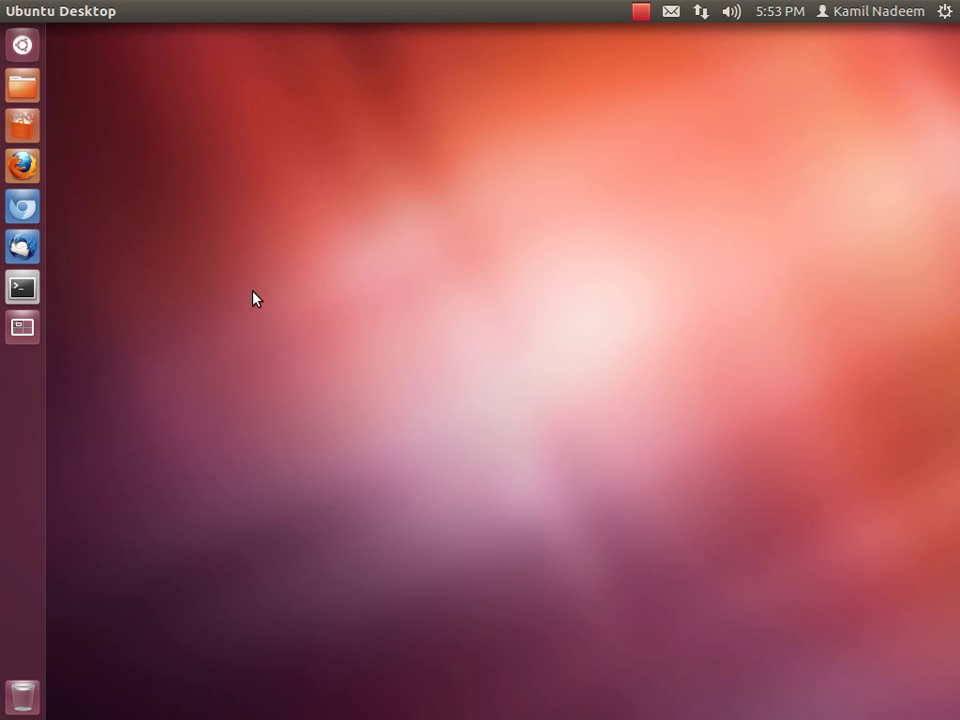
Step: Toggle the workspace spread from the launcher and with its keyboard shortcut, ending back on the desktop
key(super)
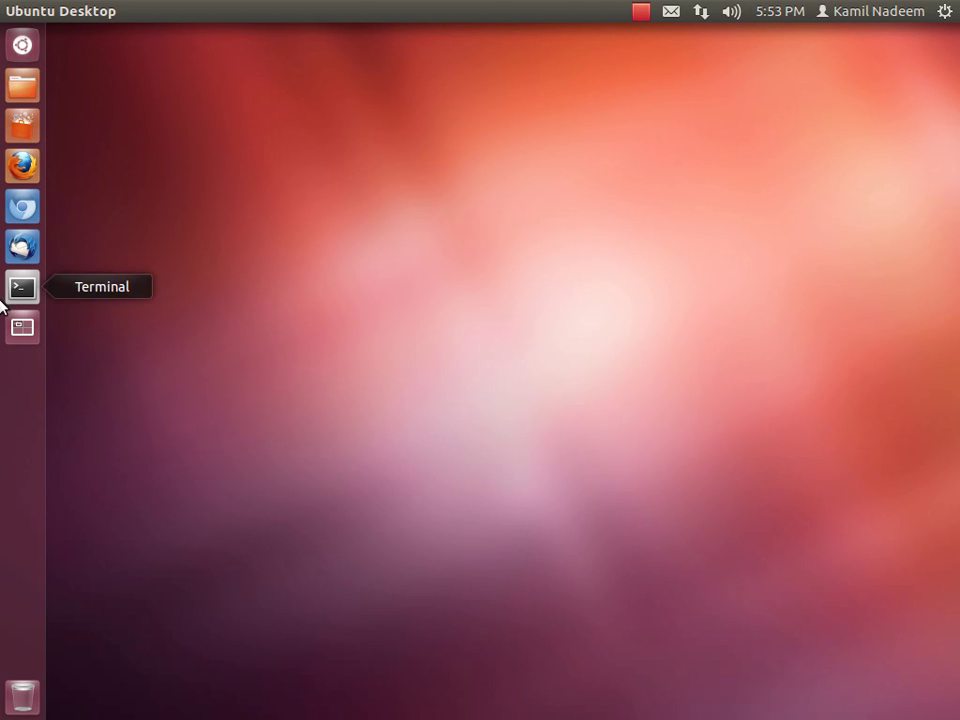
click(17, 341)
click(17, 341)
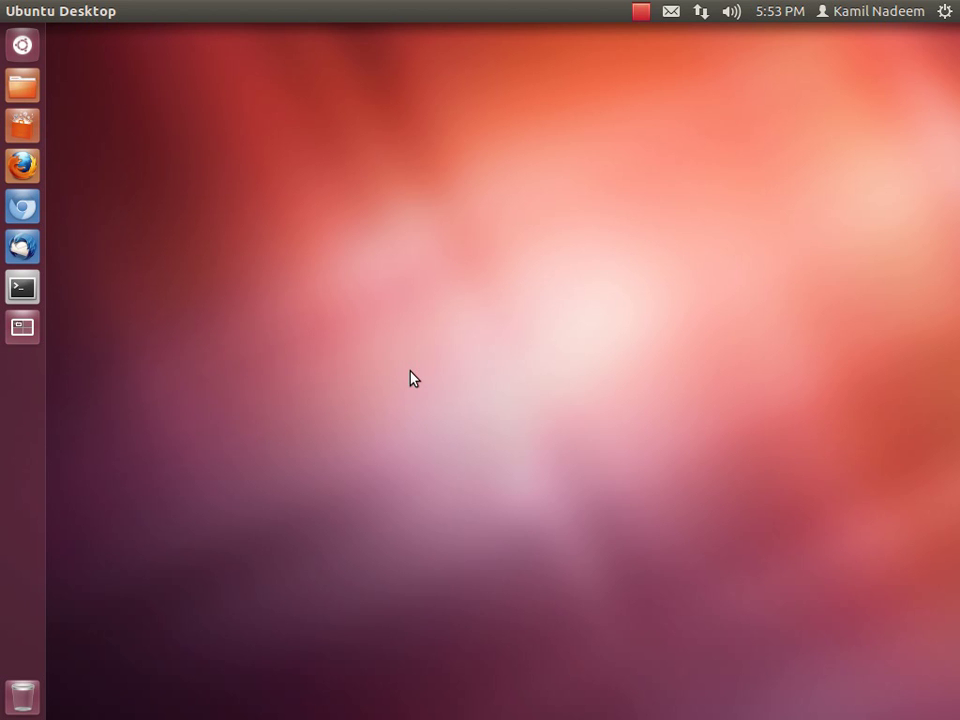
key(super+s)
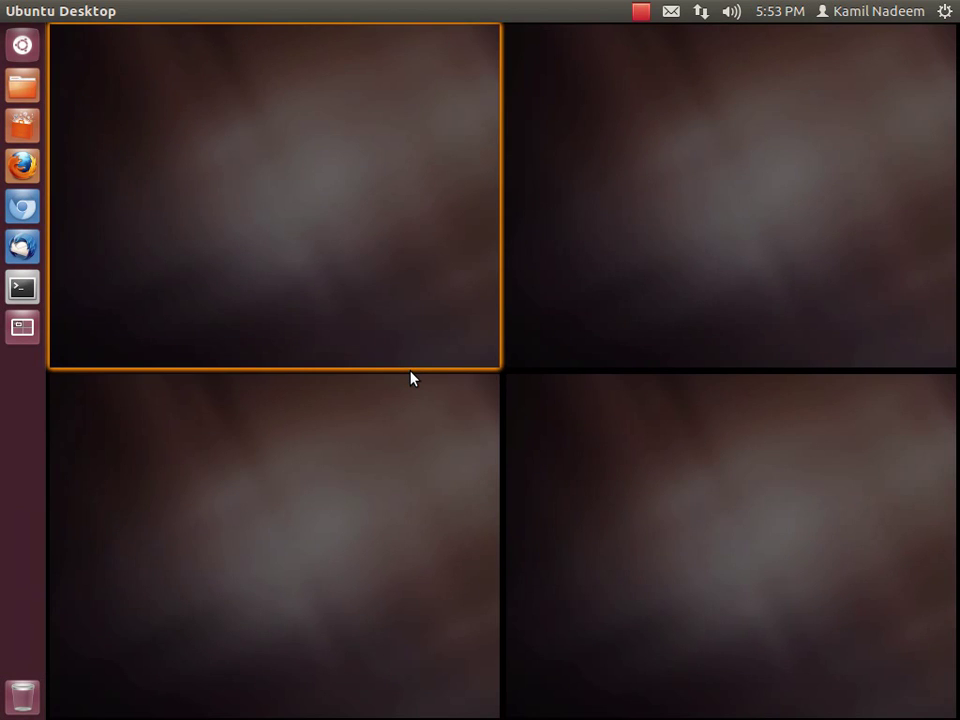
key(super+s)
key(super+s)
key(super+s)
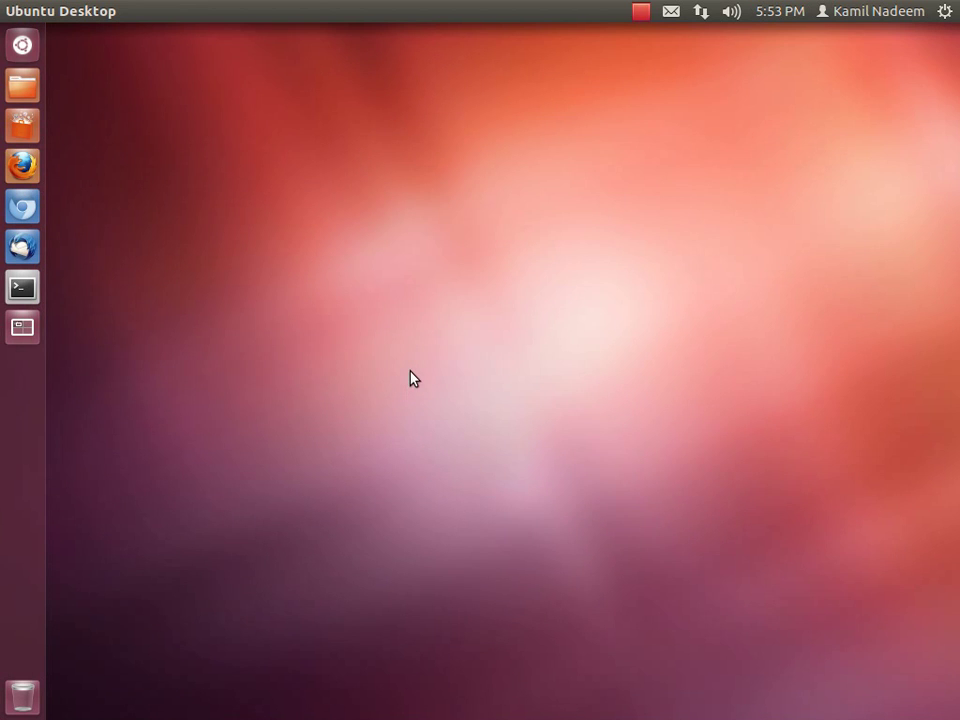
Step: Open the Home folder through its numbered launcher shortcut and close the window
key(super)
key(super+1)
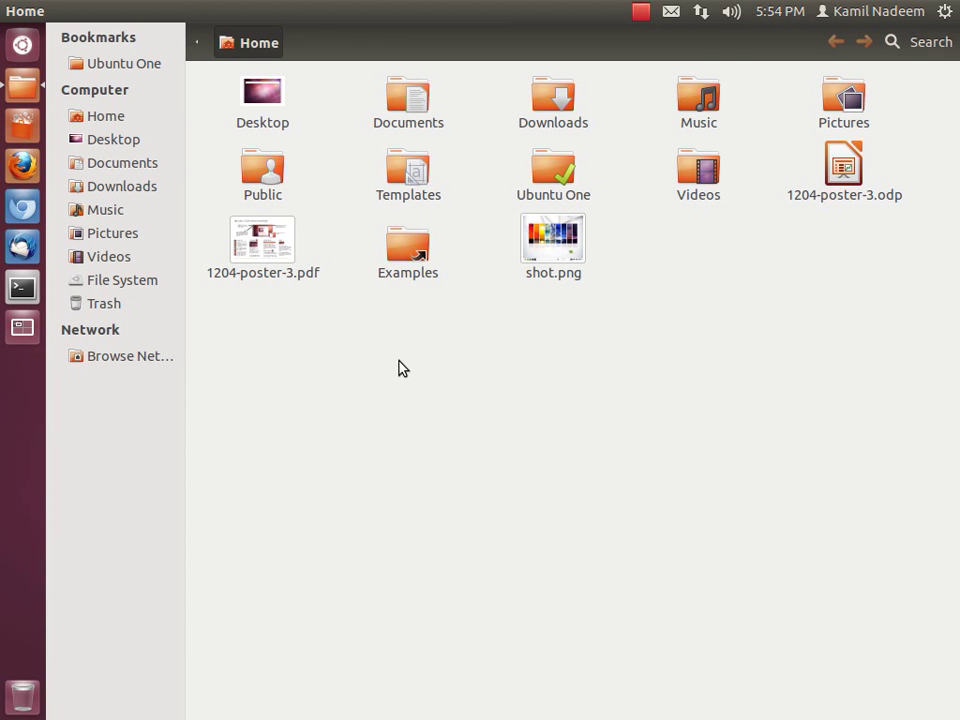
key(ctrl+w)
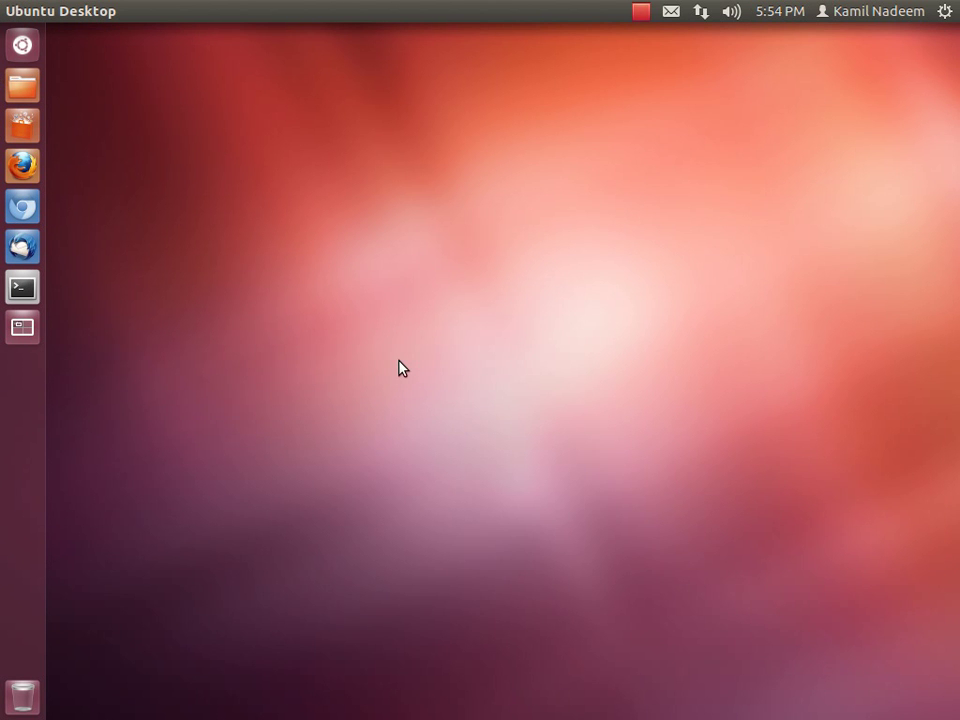
Step: Display the keyboard shortcuts overlay, dismiss it, and open the Dash home
key(super)
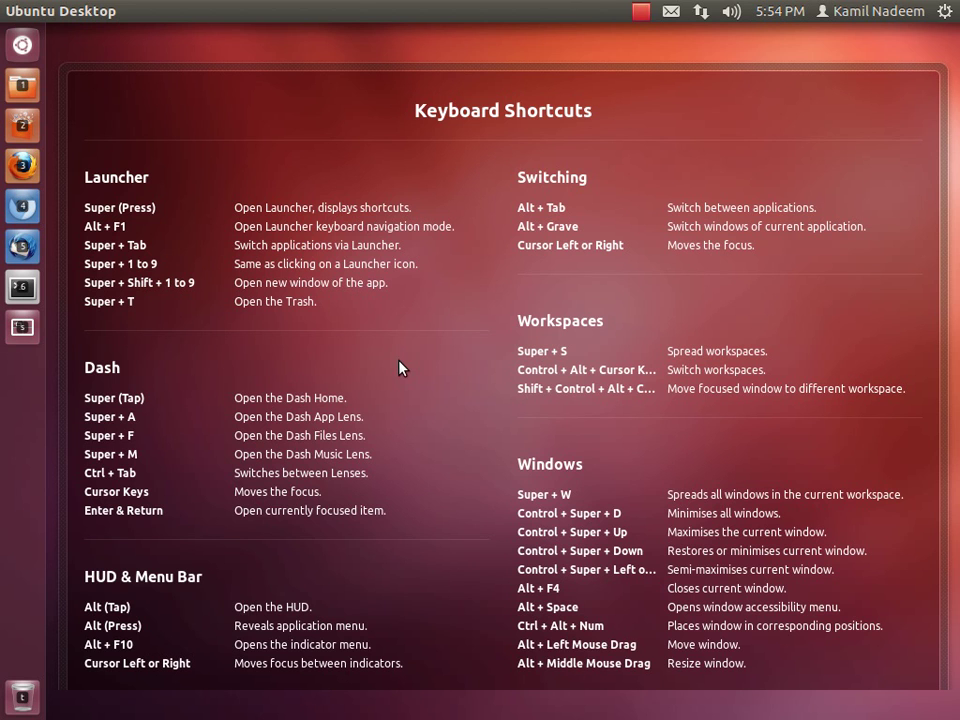
key(super)
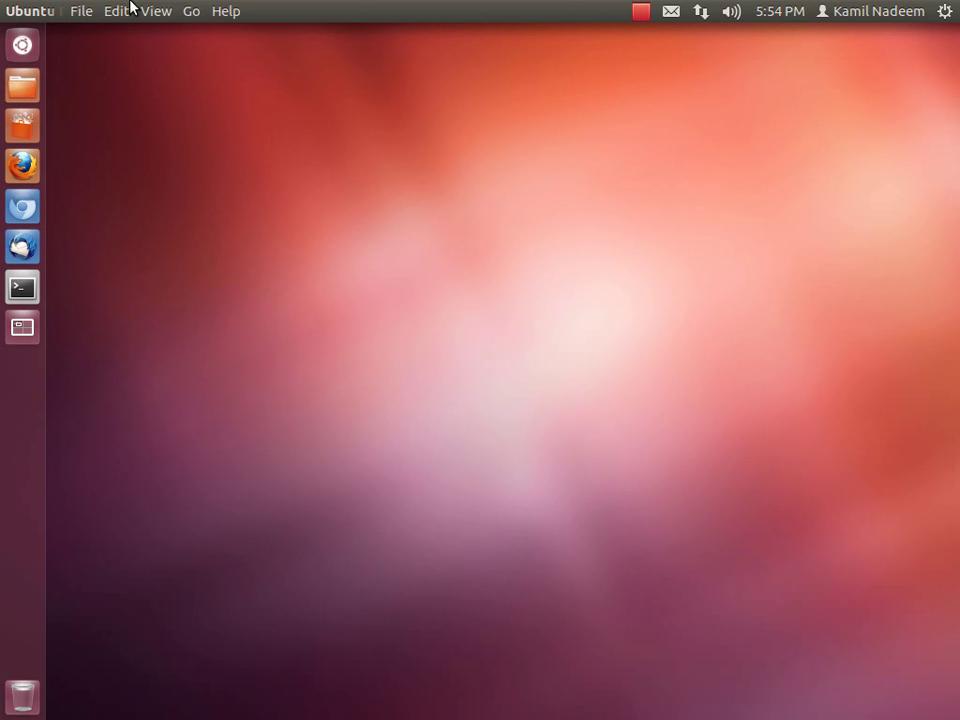
click(22, 45)
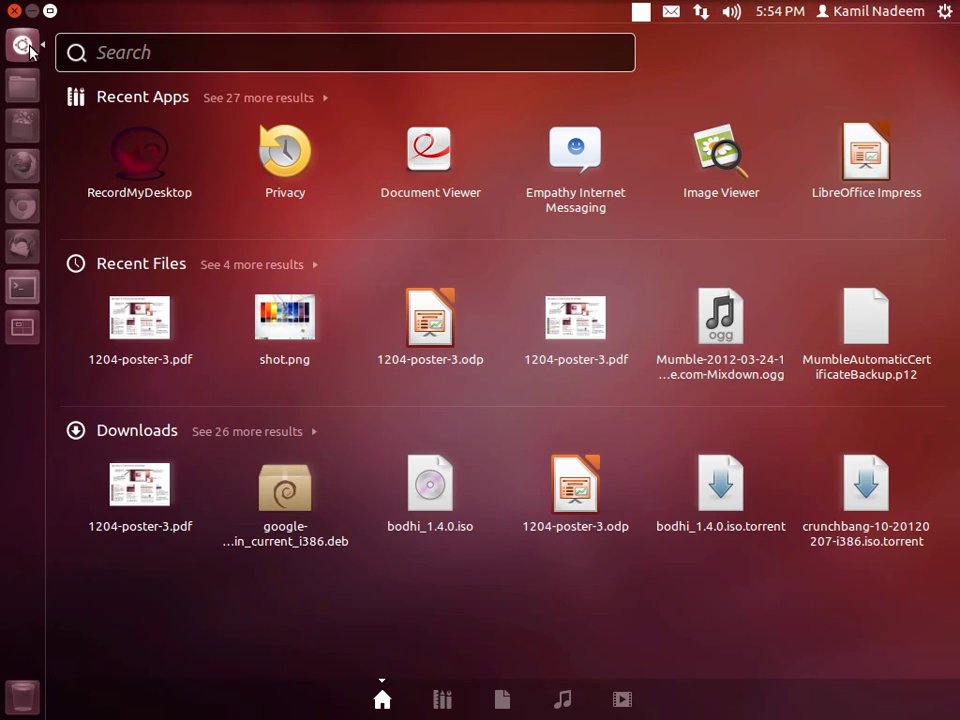
Step: Expand the installed applications in the Dash application lens, add Movie Player to the launcher, and close the Dash
click(441, 699)
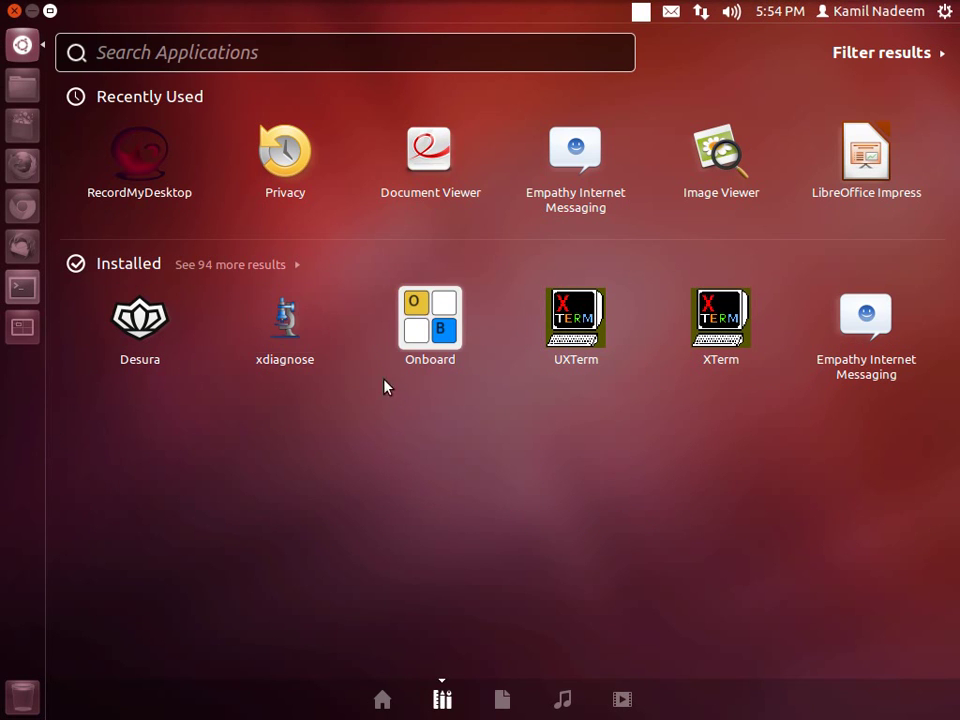
click(222, 266)
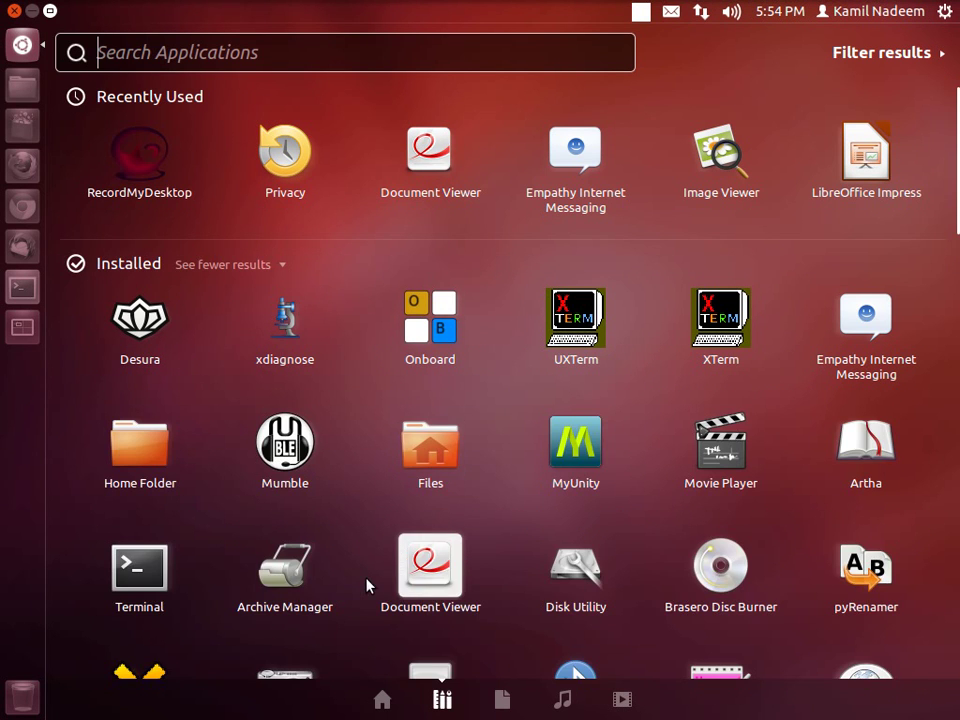
scroll(544, 444, down, 1)
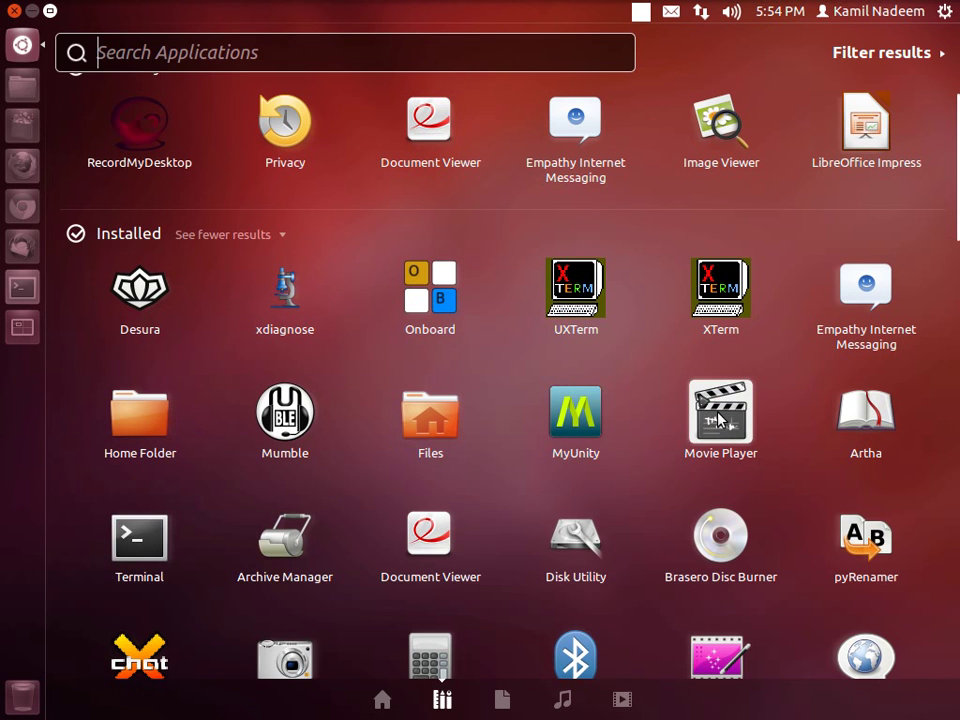
drag(710, 420, 21, 287)
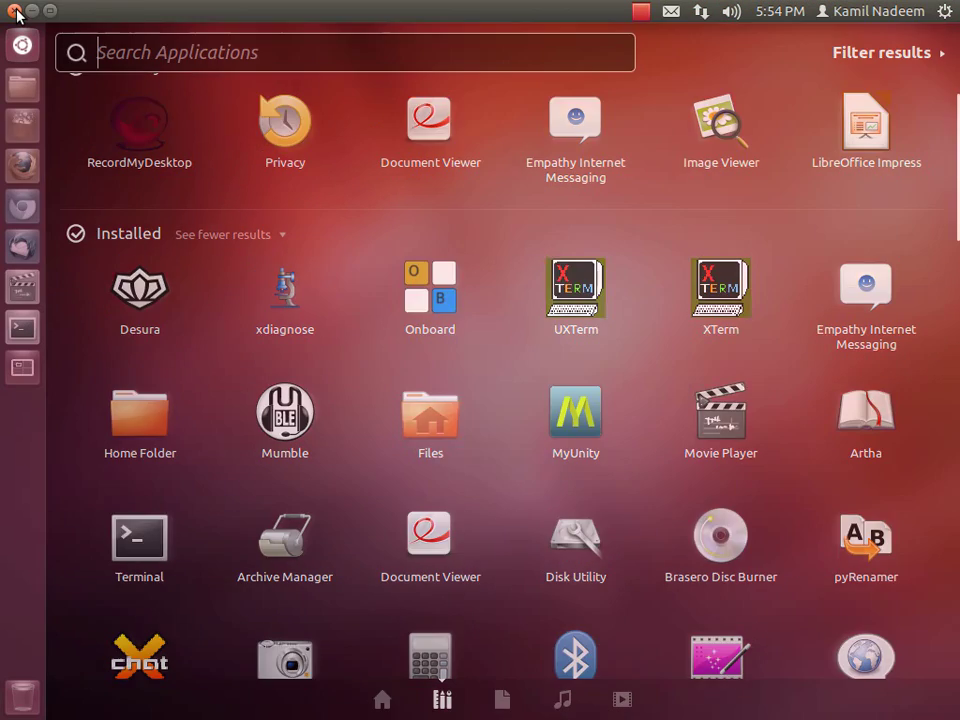
key(Escape)
Step: Show the launcher quicklist of Movie Player and dismiss it without choosing an entry
right_click(12, 289)
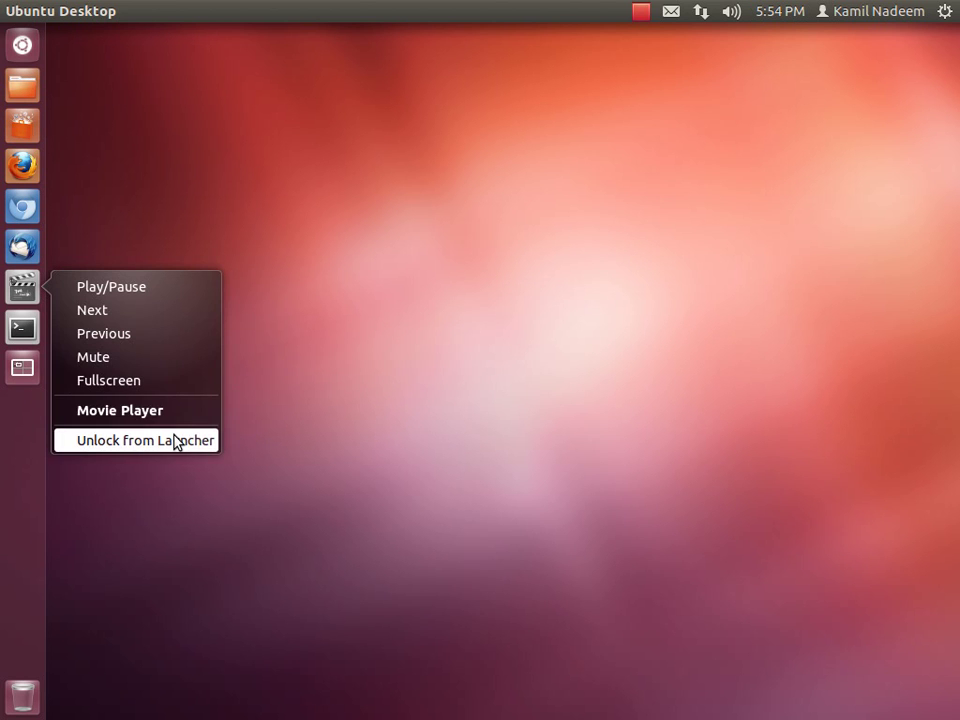
click(291, 390)
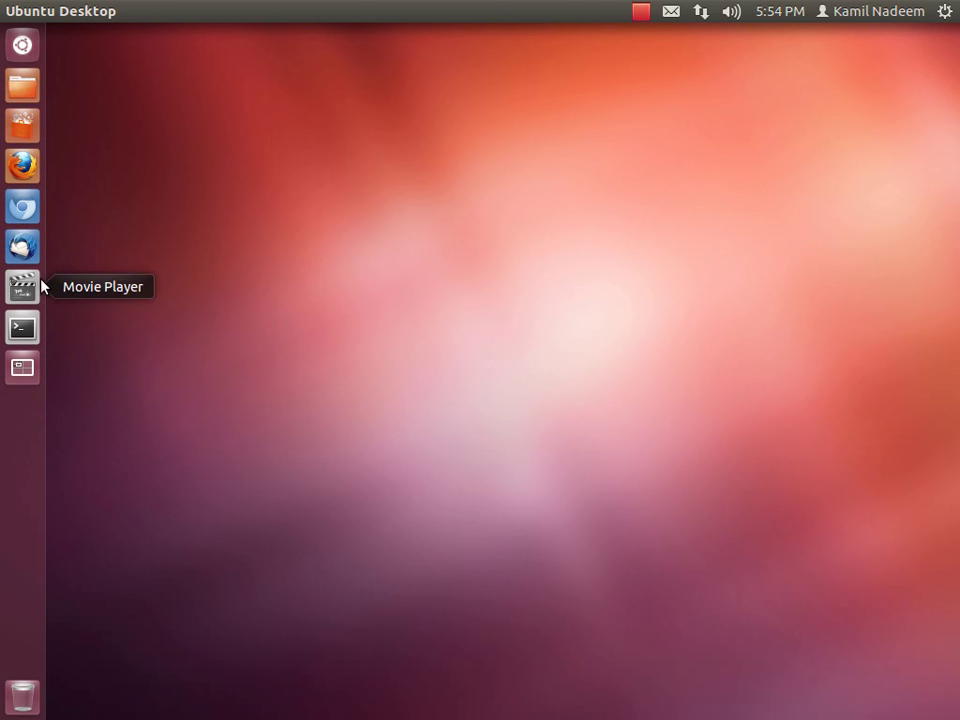
drag(38, 287, 13, 296)
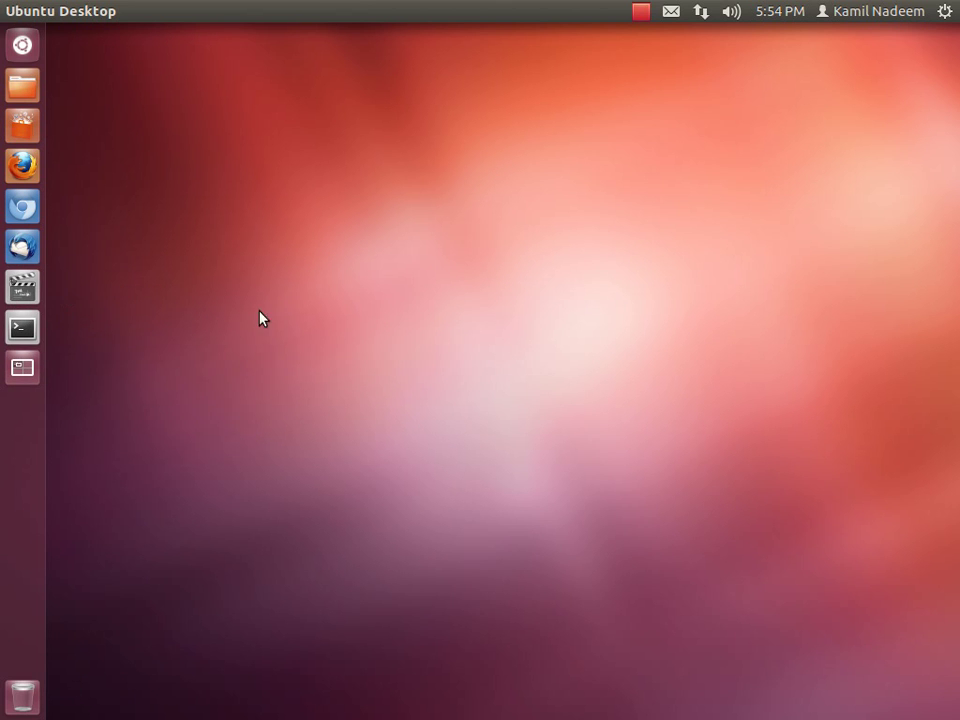
Step: View the Home Folder quicklist in the launcher, then open the Home folder and close its window
right_click(33, 86)
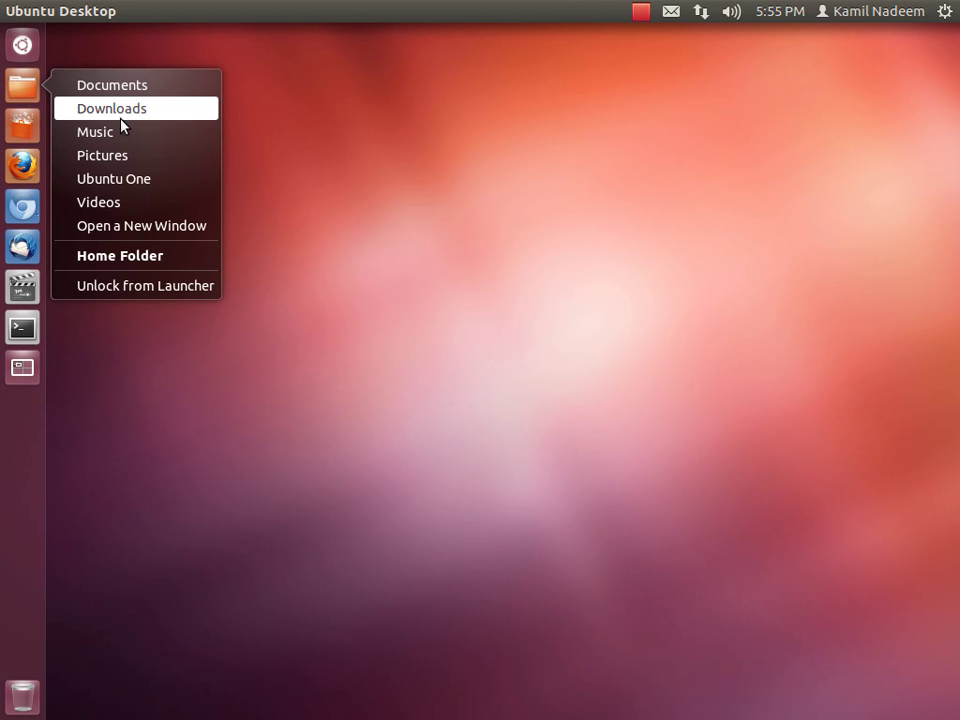
click(32, 86)
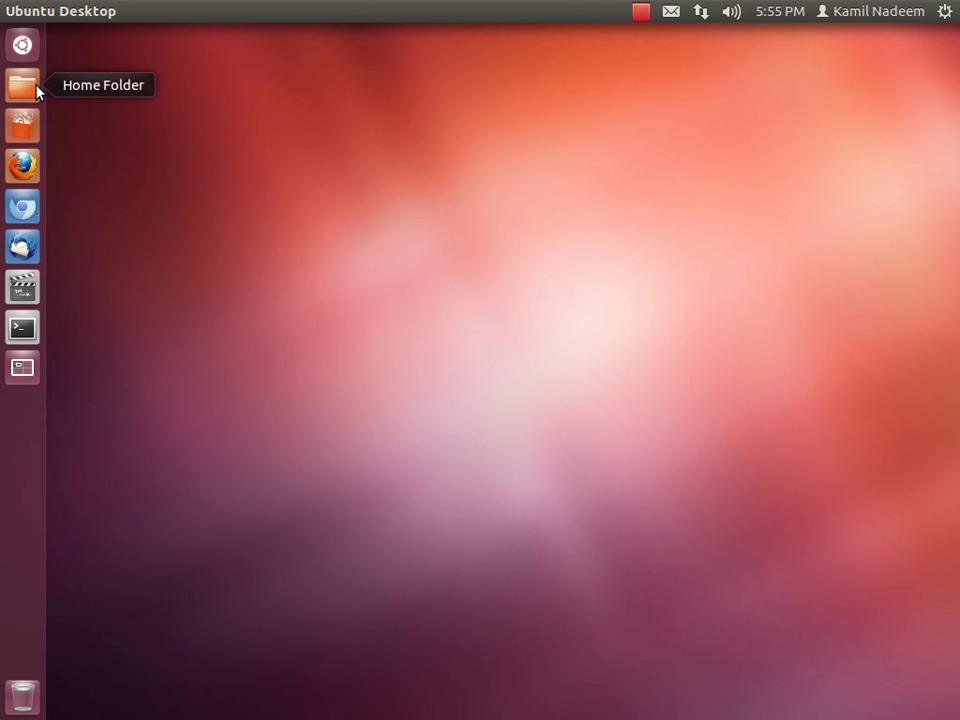
click(23, 86)
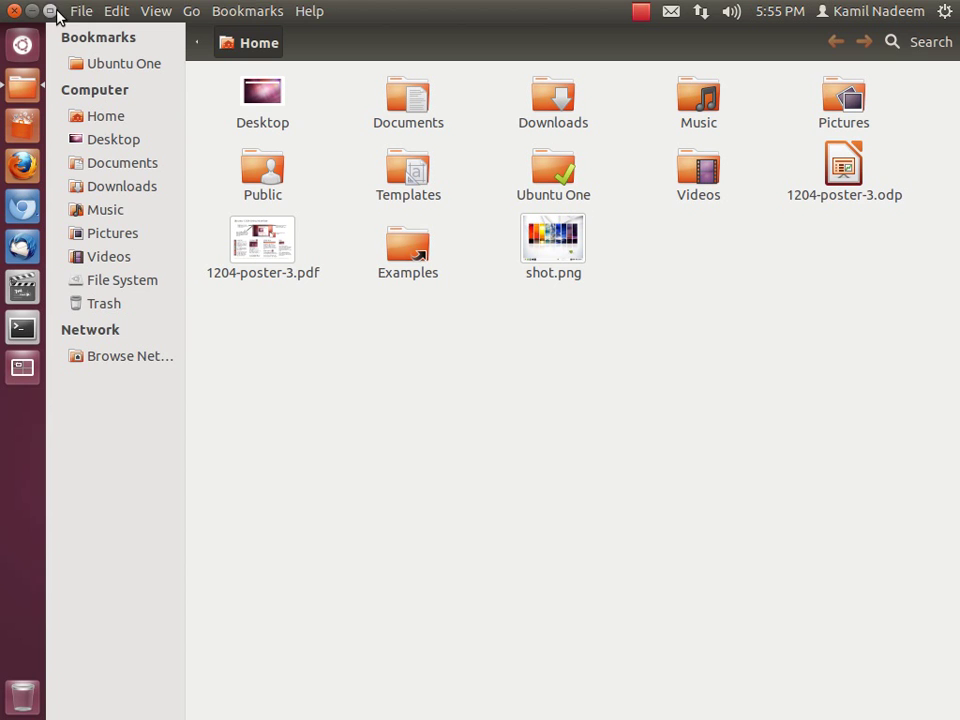
click(16, 12)
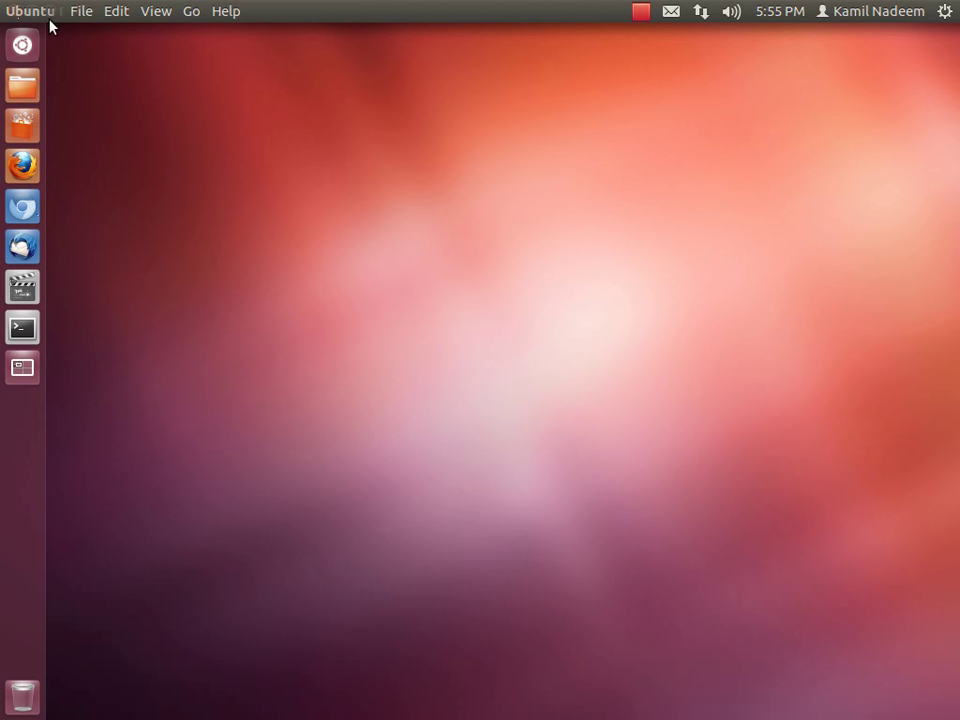
Step: Open the Documents folder from the Home Folder's launcher quicklist and close its window
right_click(26, 82)
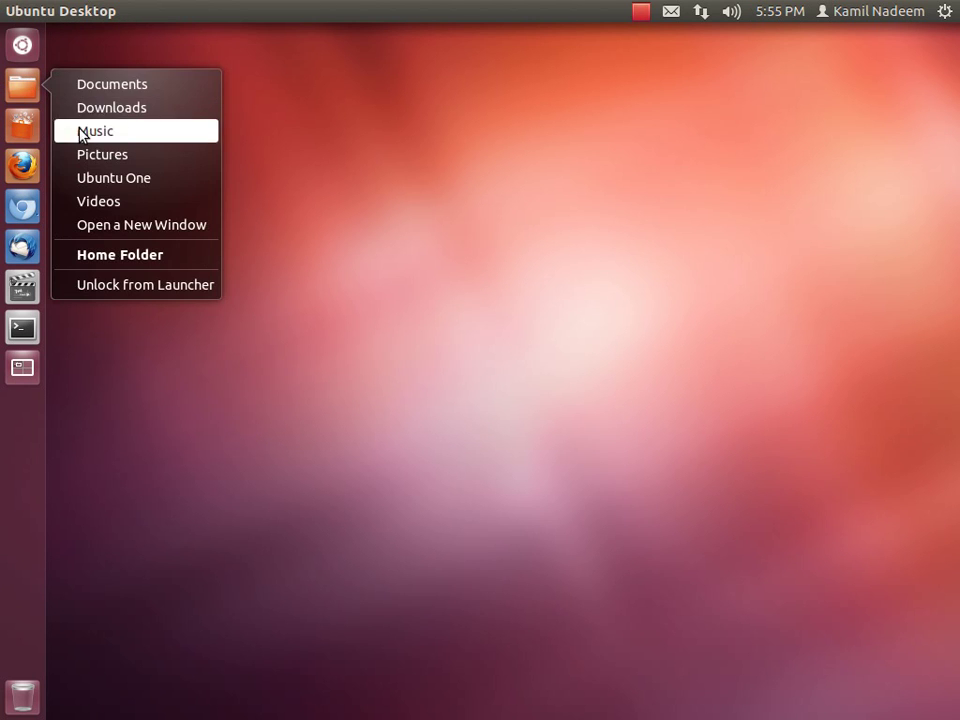
click(120, 90)
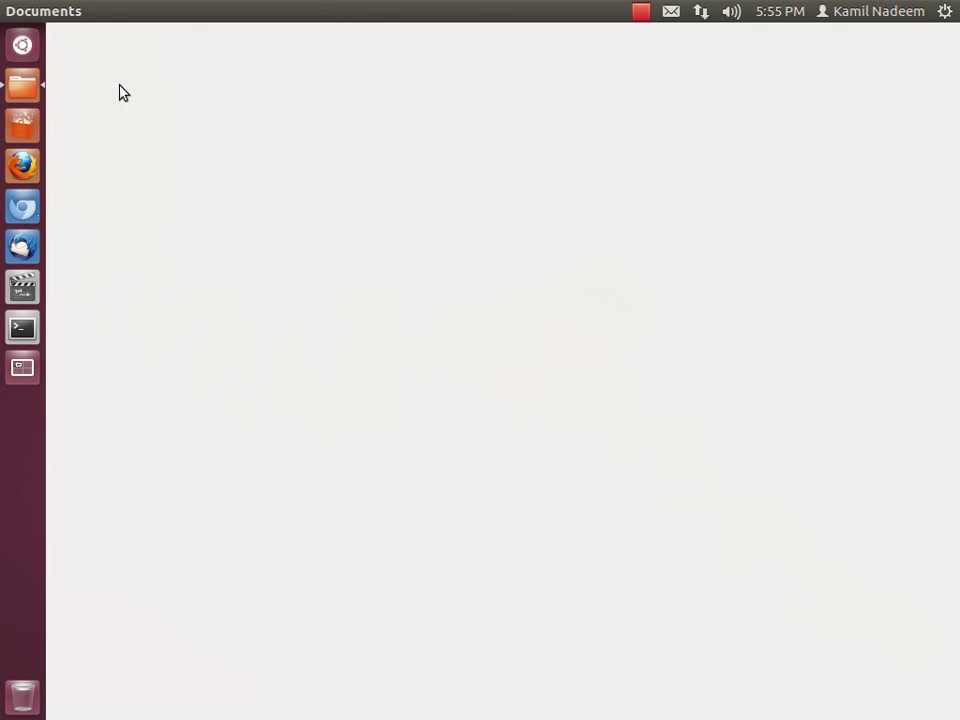
click(12, 12)
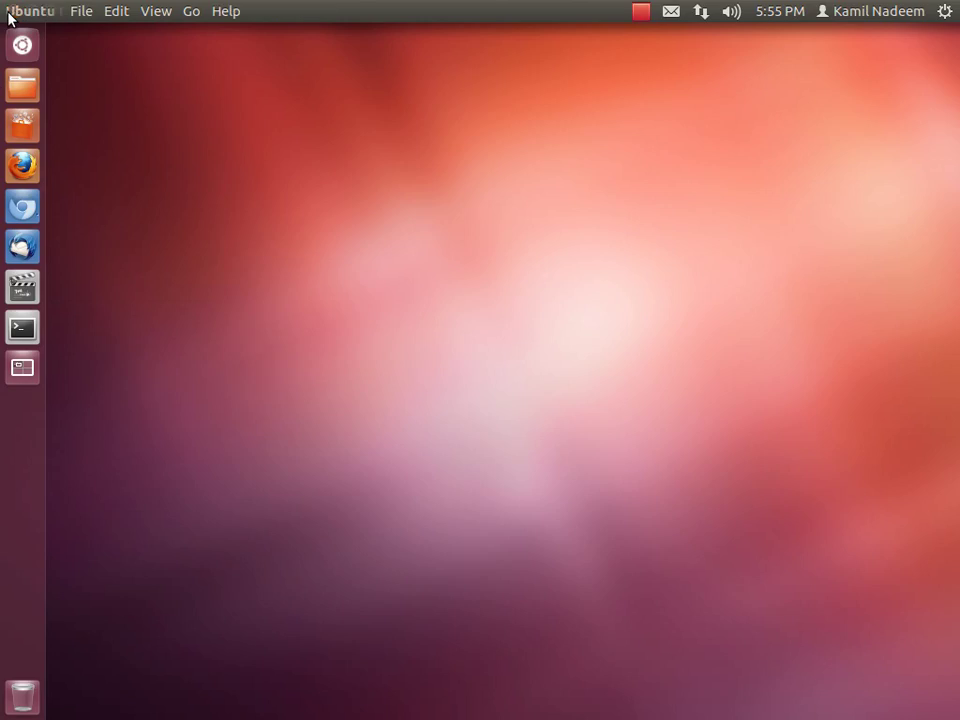
Step: View the Chromium Web Browser quicklist, then open a Chromium window and close it
right_click(27, 224)
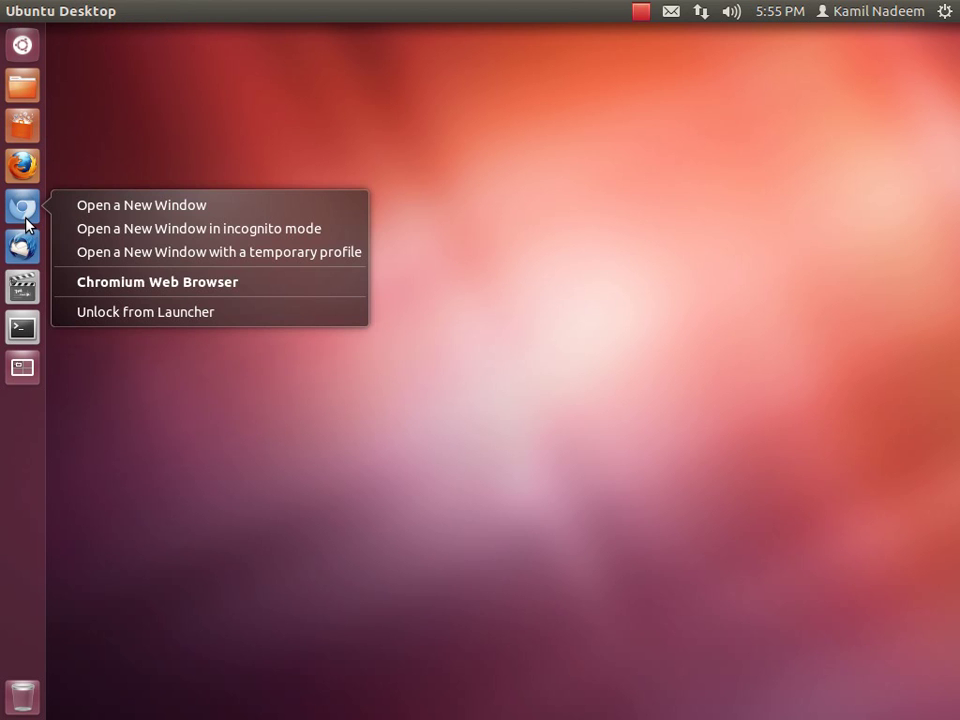
click(27, 220)
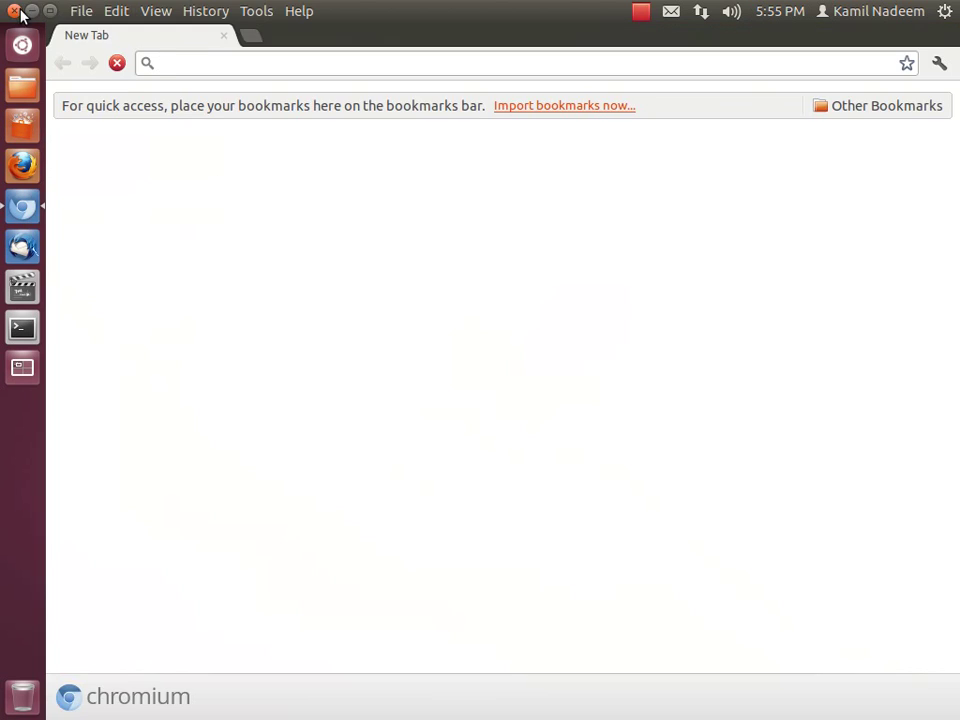
click(20, 12)
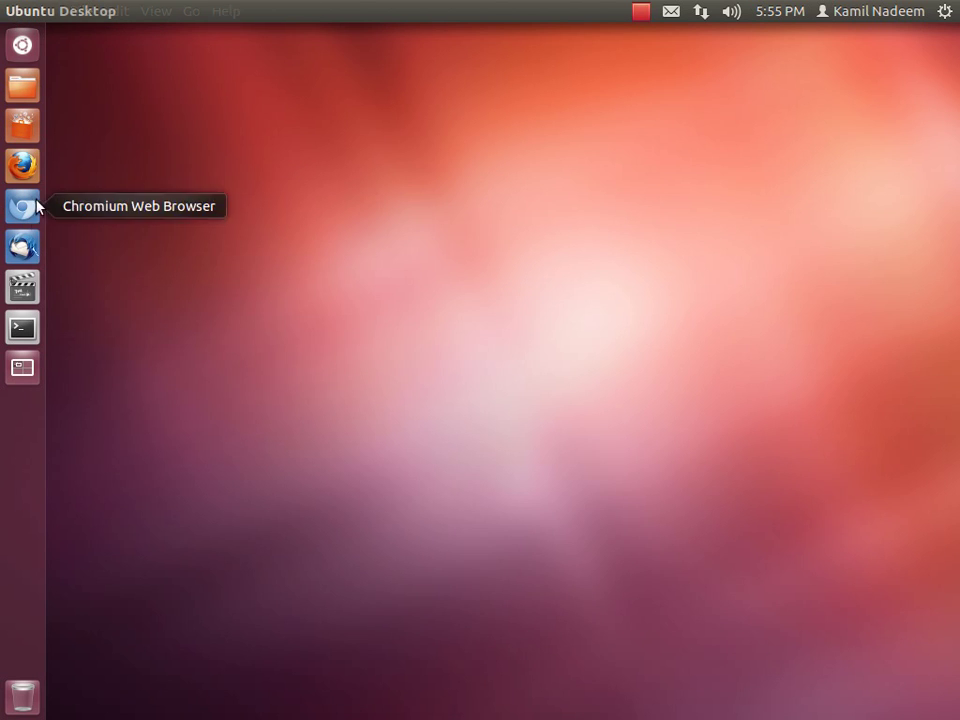
Step: View the launcher quicklists of Thunderbird Mail and Movie Player, dismissing each without choosing an entry
right_click(28, 256)
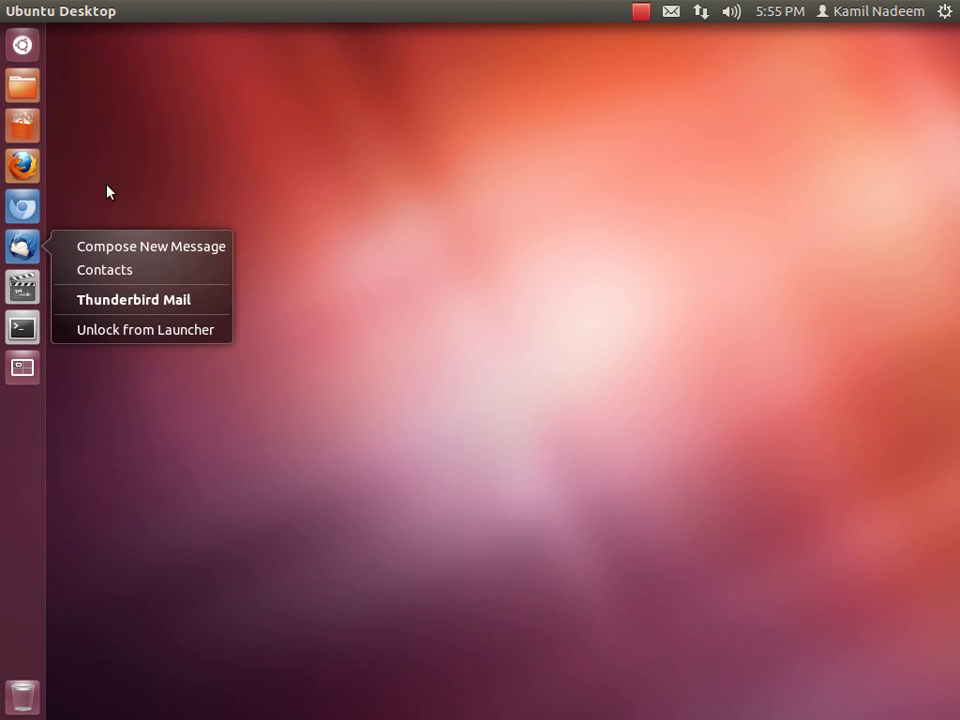
click(180, 180)
right_click(10, 295)
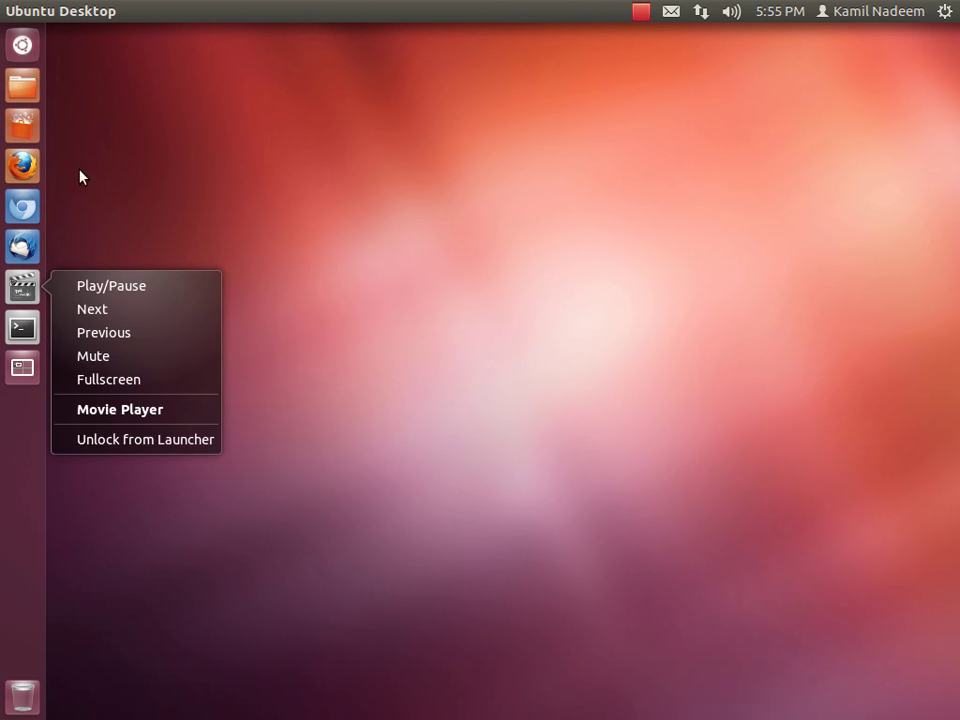
click(150, 165)
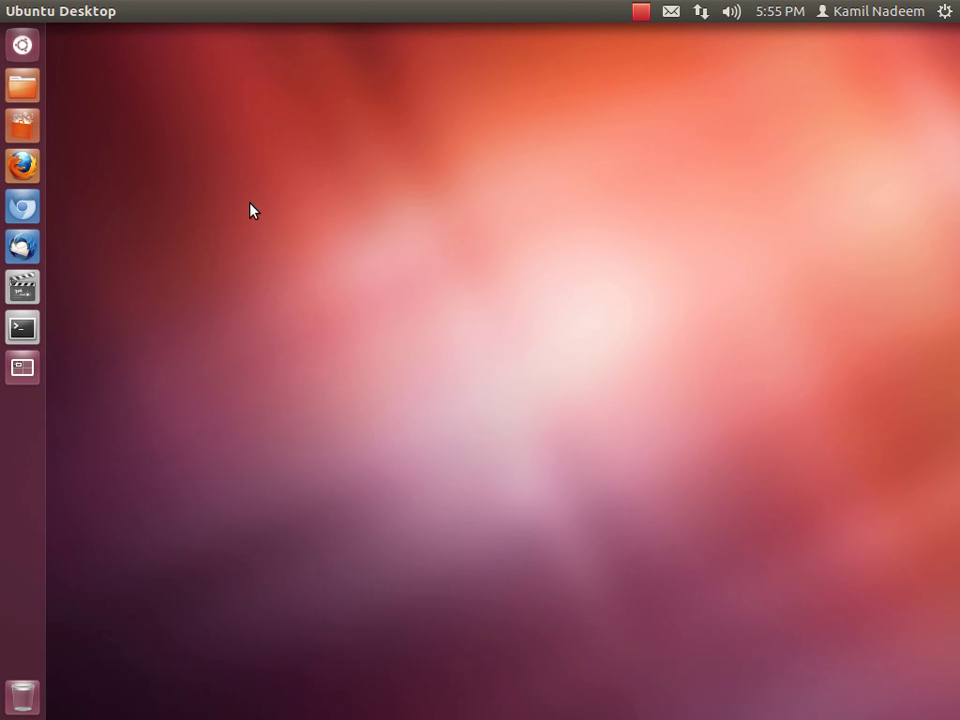
Step: Display the keyboard shortcuts overlay, then search the HUD for "shu", clear the query, and close the HUD
key(super)
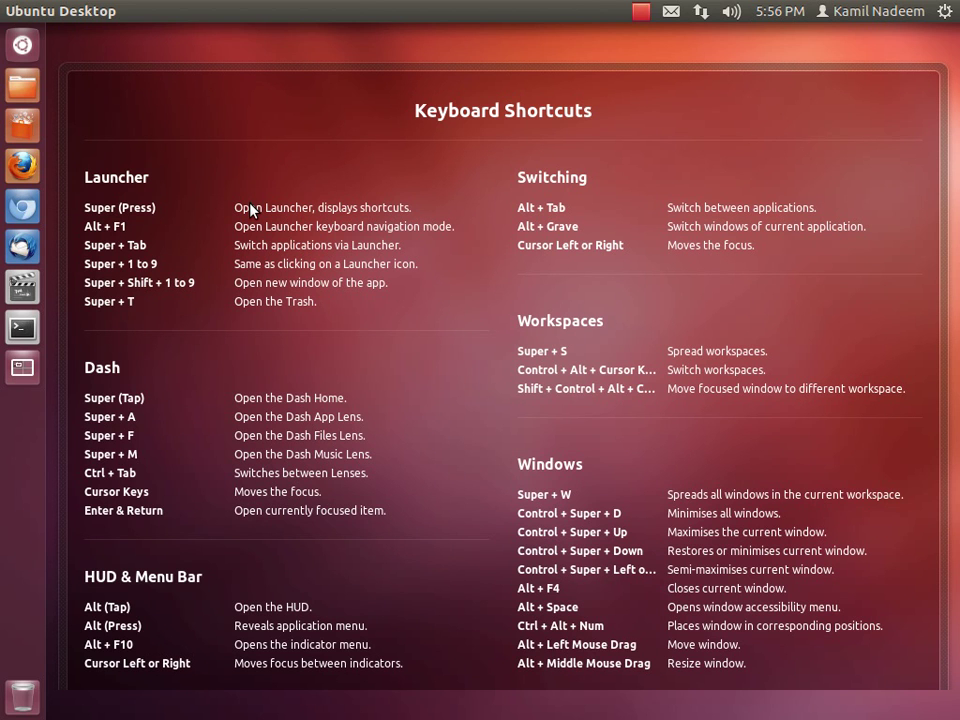
key(alt)
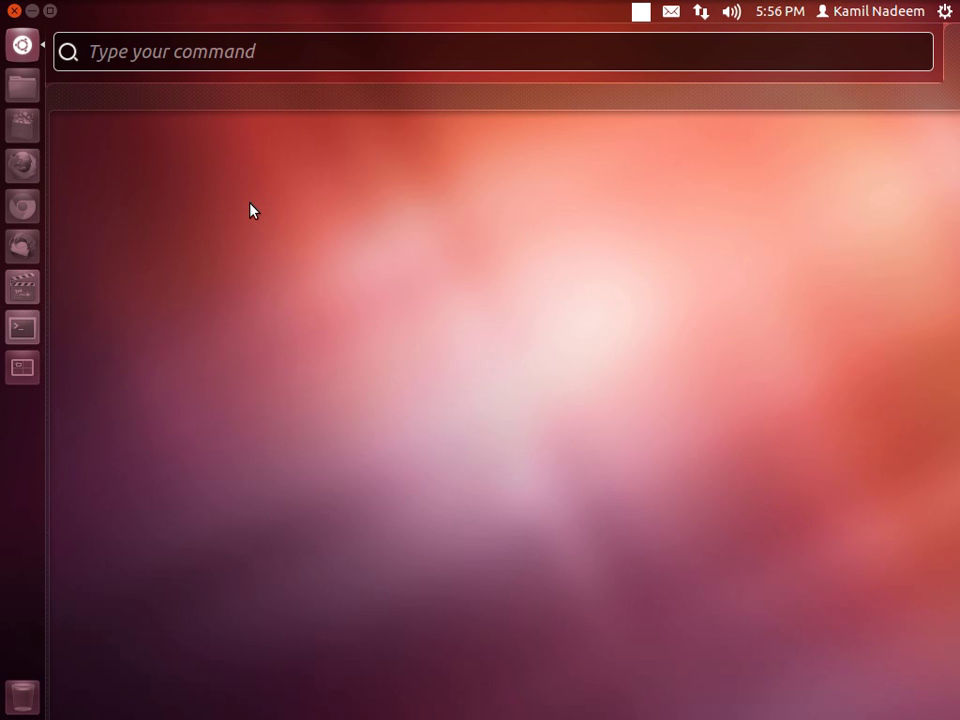
text(shut)
key(alt)
key(alt)
text(shu)
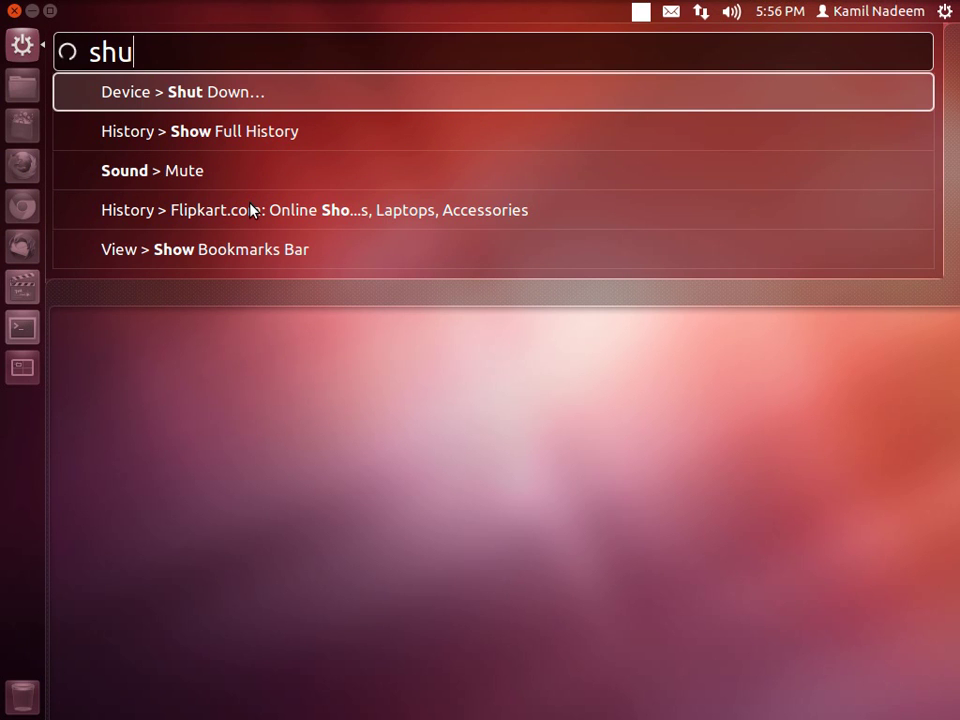
key(BackSpace)
key(BackSpace)
key(BackSpace)
key(Escape)
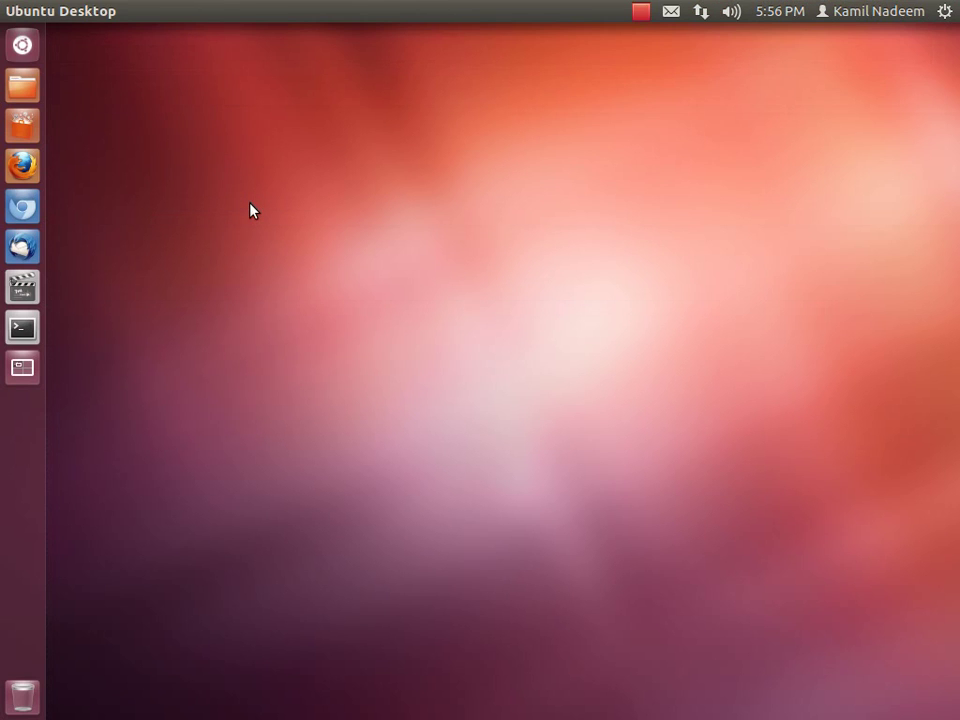
Step: View the messaging menu, search the HUD for "online" and run Messages > Offline, then check the messaging menu again
click(670, 12)
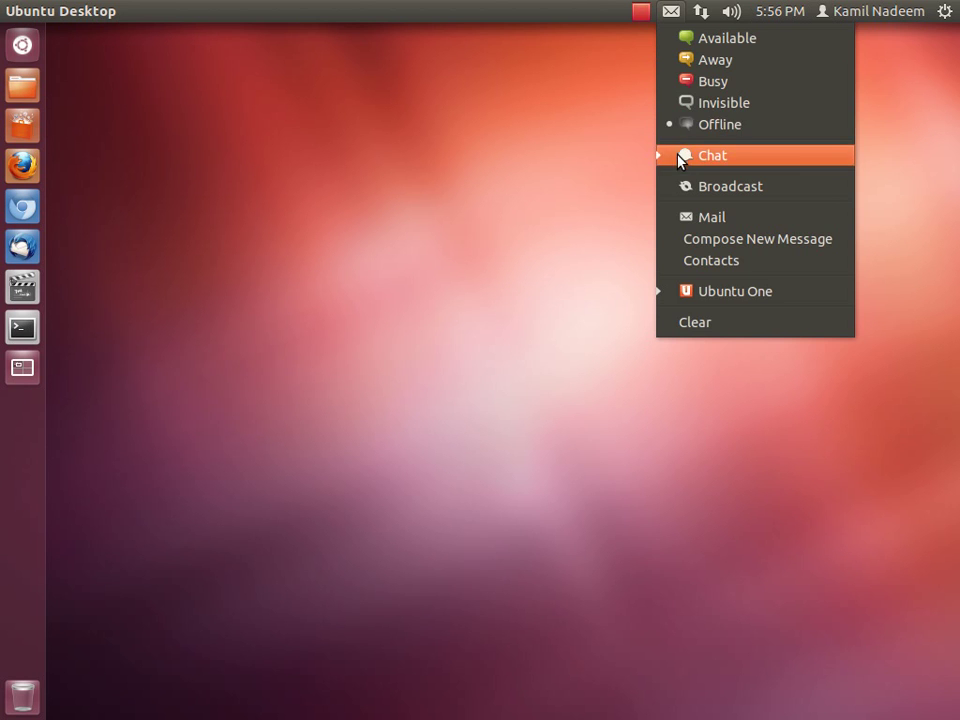
click(684, 14)
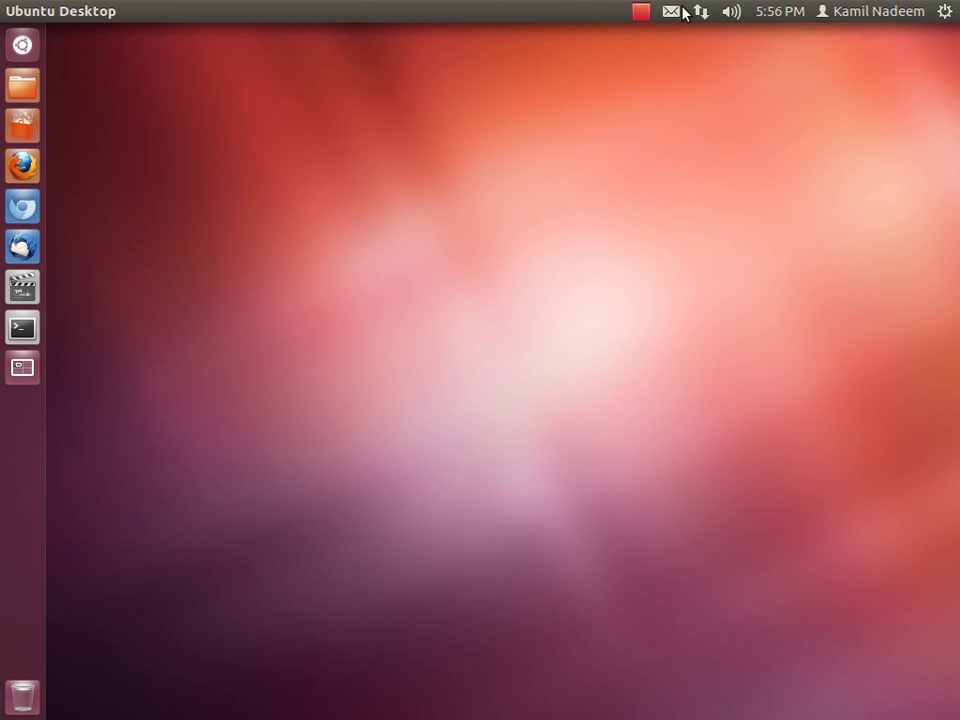
key(alt)
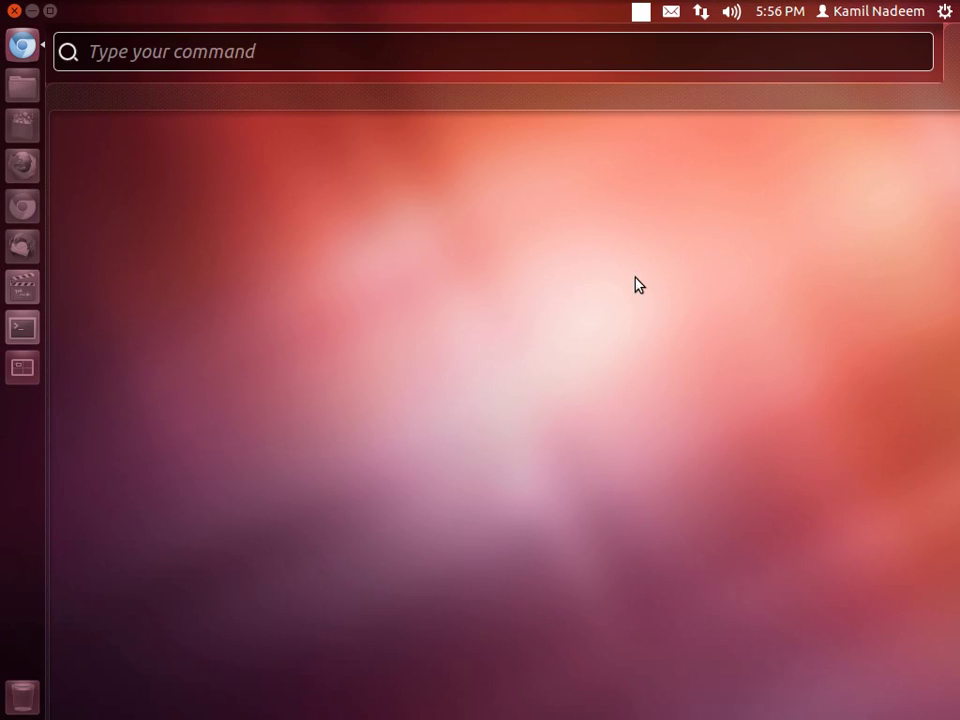
text(onl)
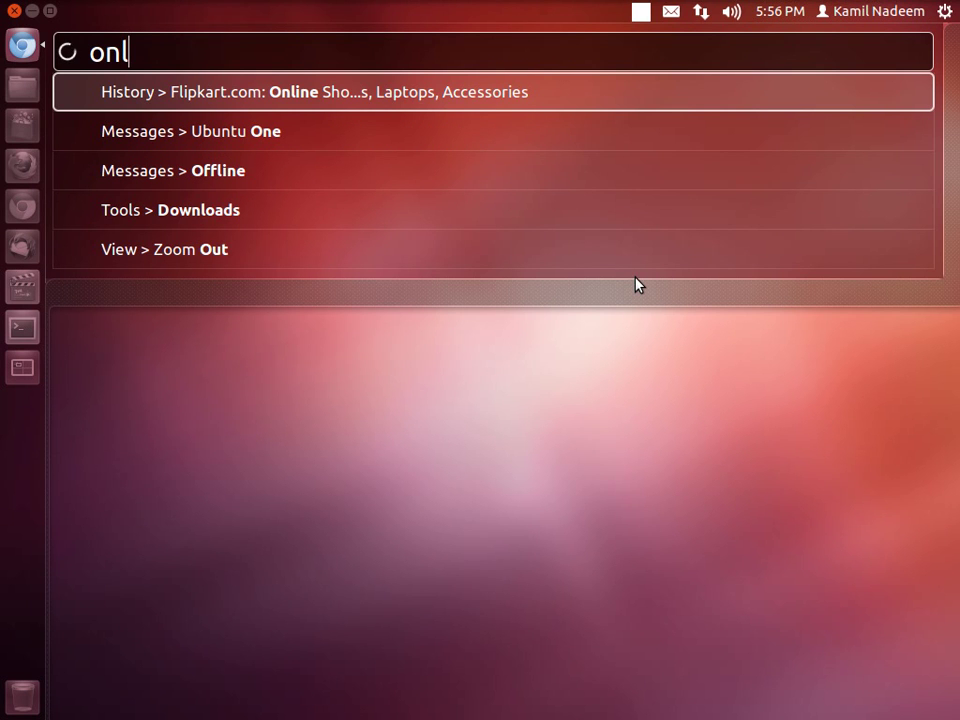
text(ine)
key(Down)
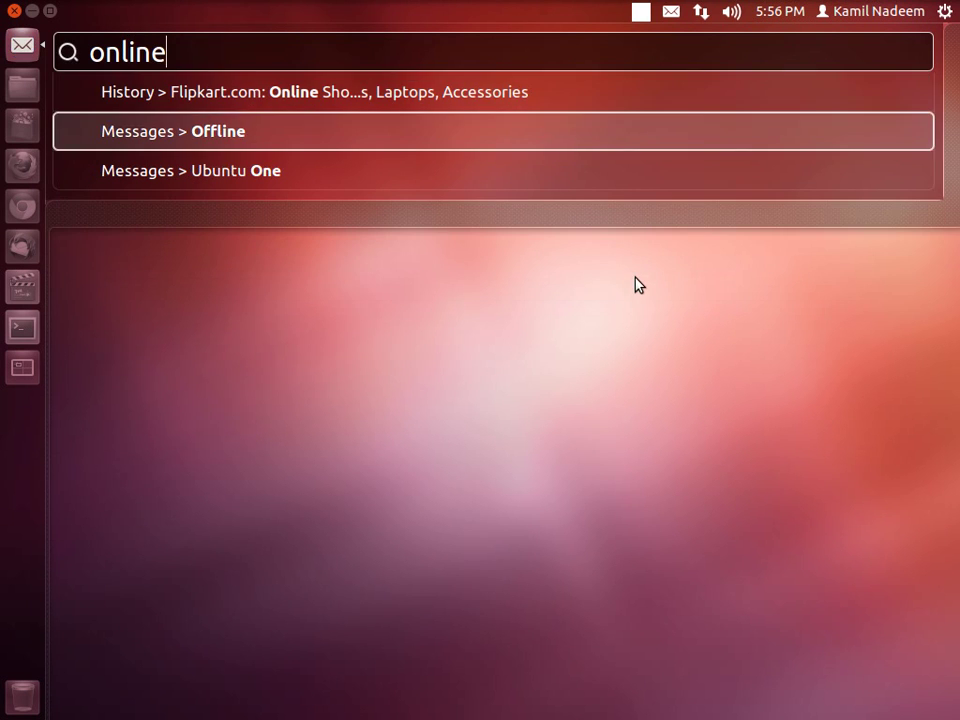
key(Return)
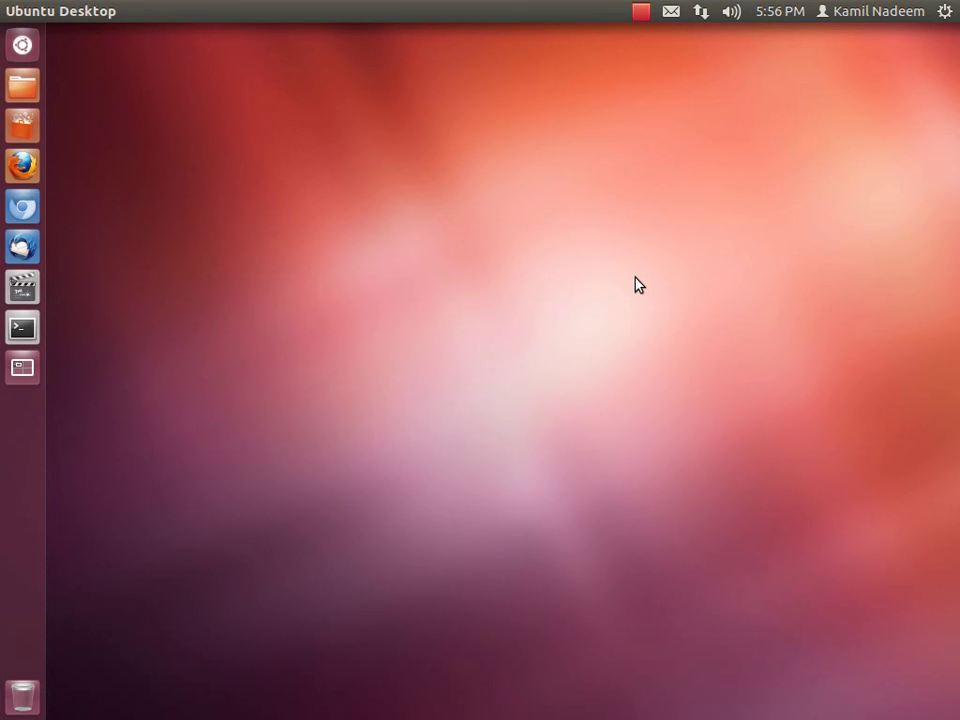
click(671, 12)
click(672, 13)
Step: Try to set the chat status to Available by running the HUD match for "avai"
key(alt)
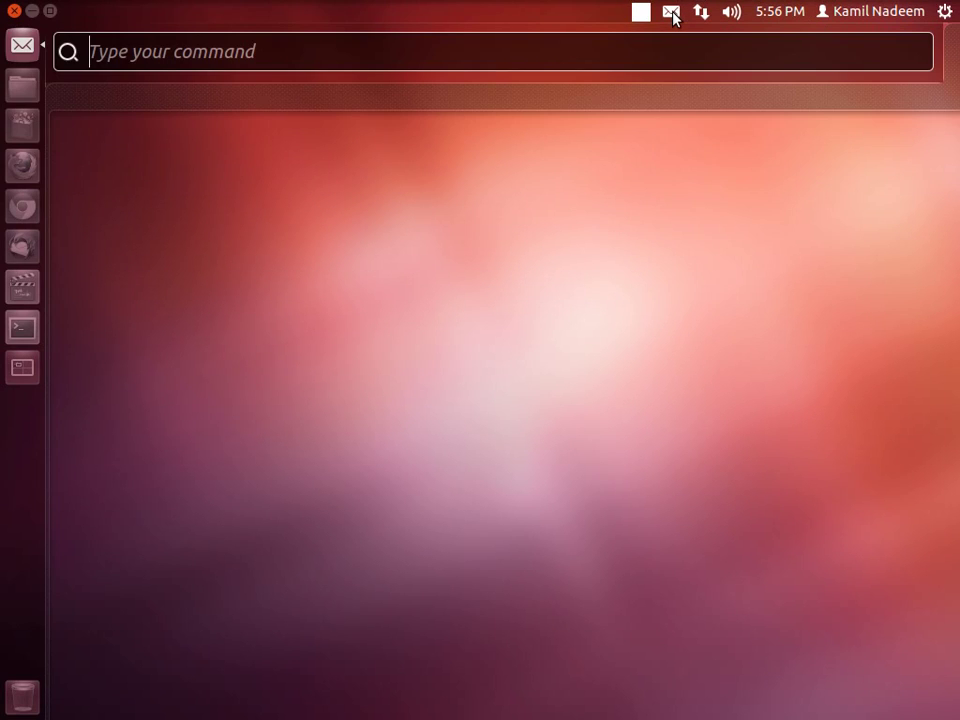
text(avai)
key(Return)
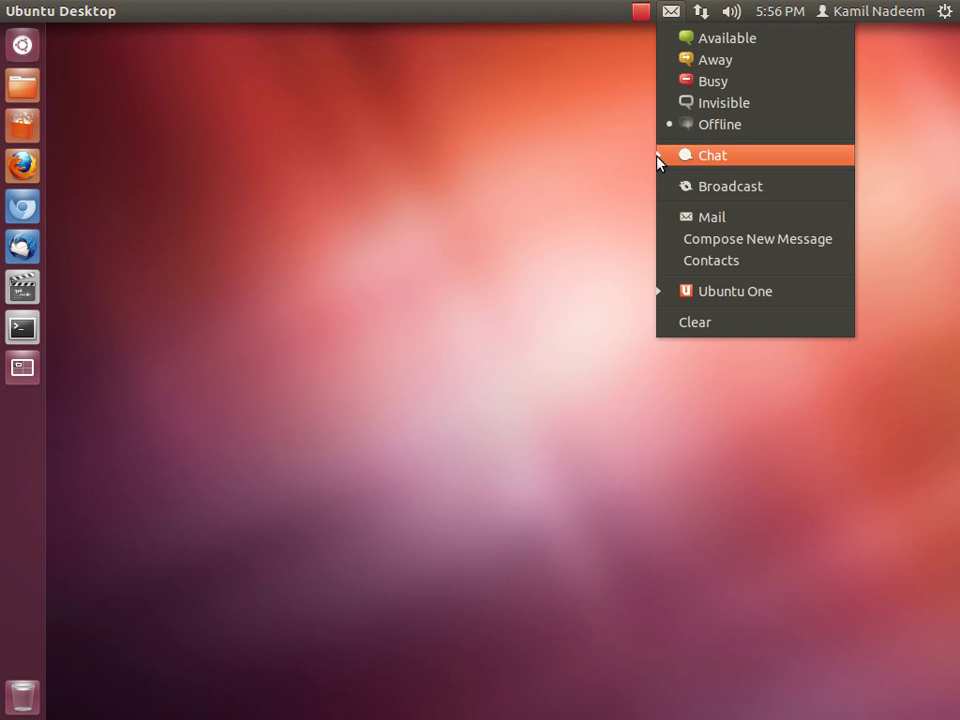
Step: Open the Empathy contact list through the messaging menu's Chat entry and close its window
click(671, 12)
click(671, 12)
click(686, 156)
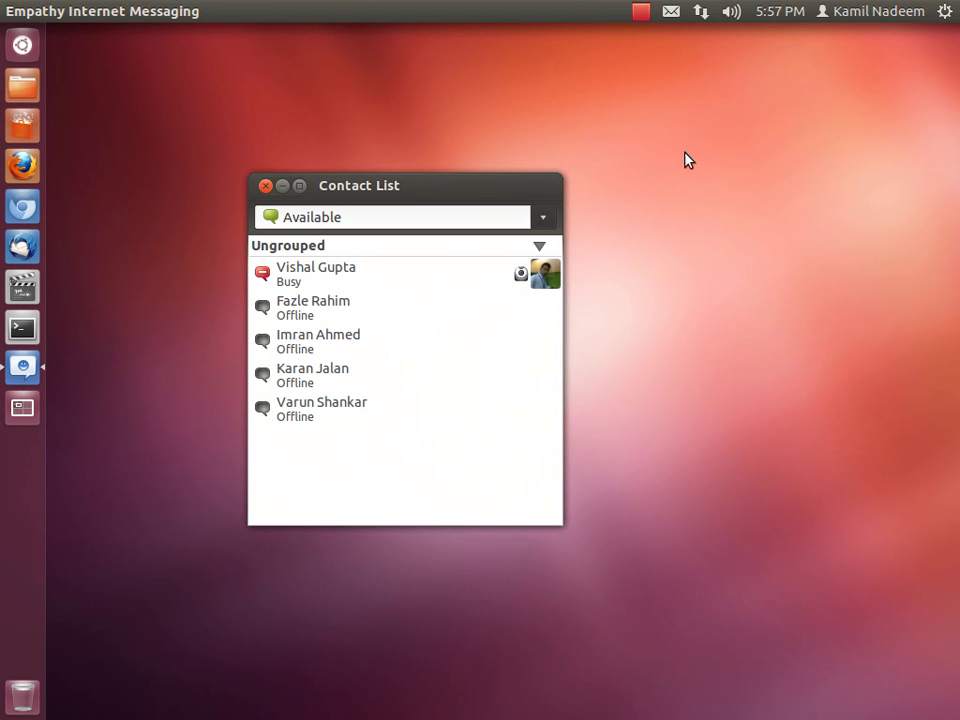
click(265, 186)
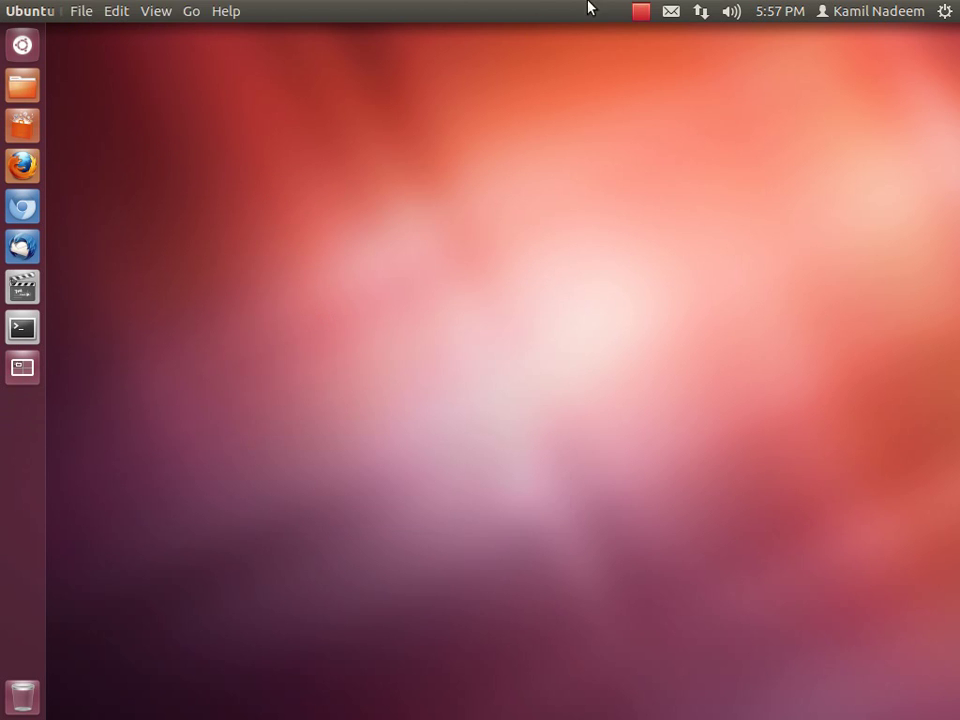
Step: Open the Appearance settings through the desktop's Change Desktop Background option, minimize the window, view the desktop's context options, and restore the window
right_click(511, 183)
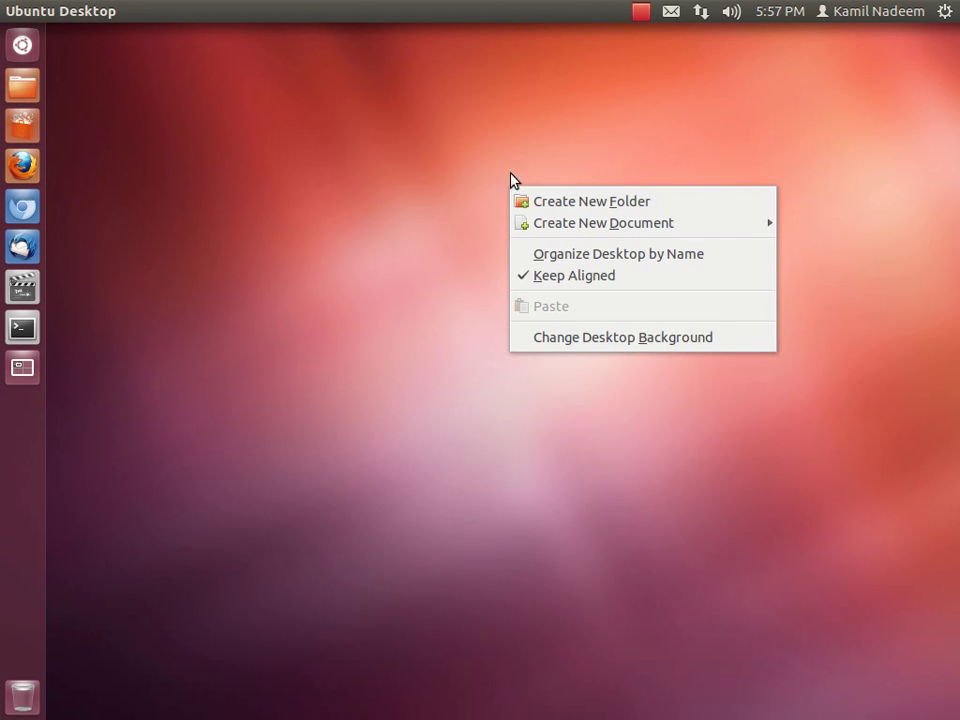
click(615, 339)
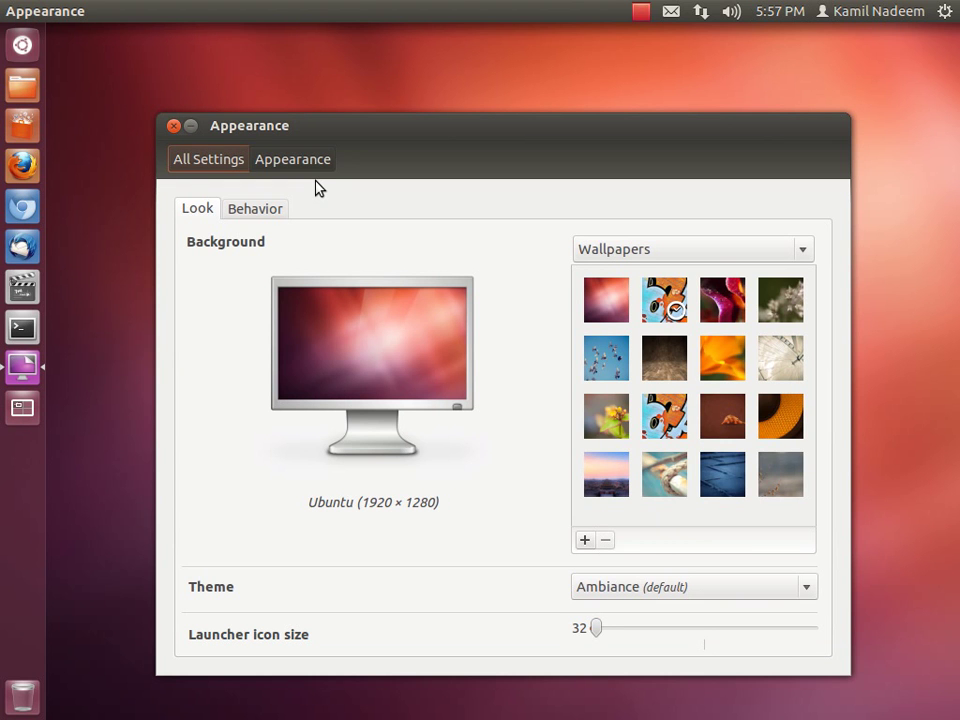
click(191, 126)
right_click(335, 237)
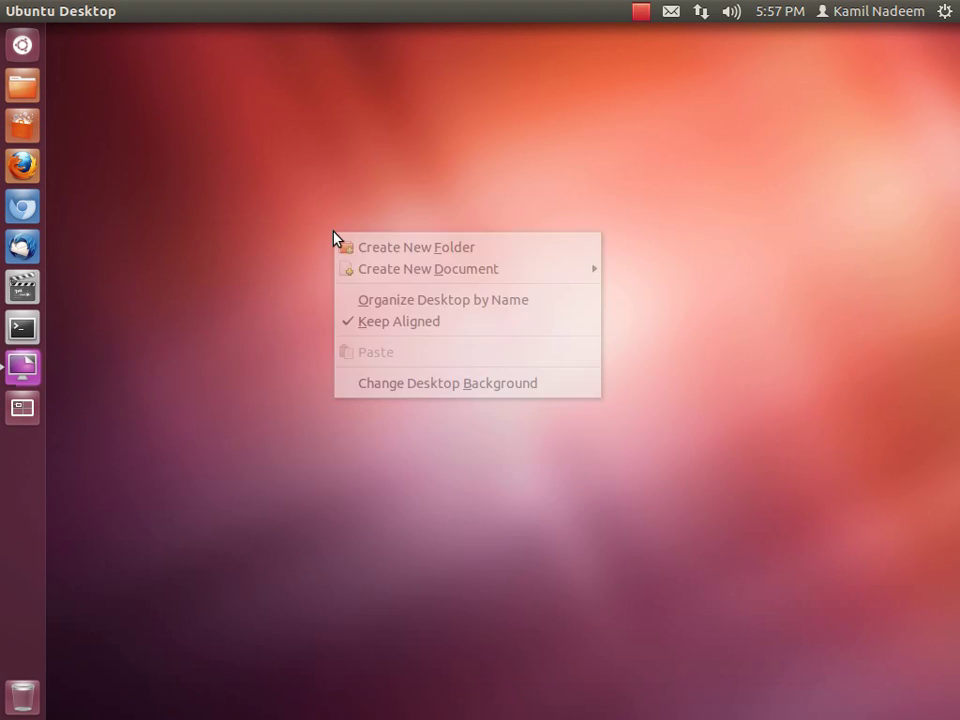
click(120, 418)
click(39, 369)
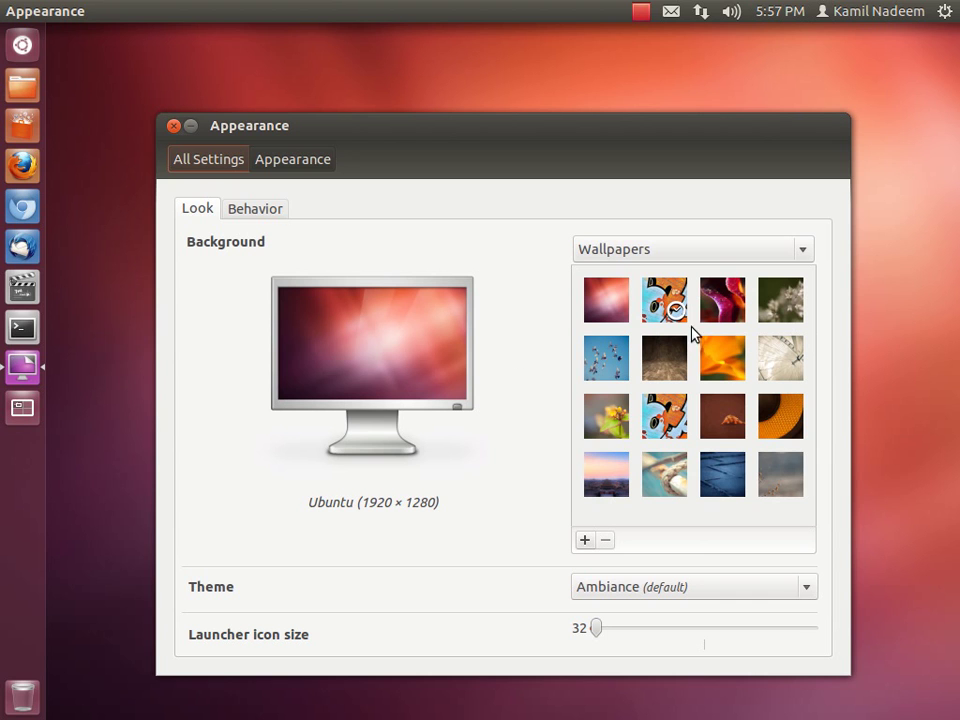
Step: Try other wallpapers, set the desktop background to Precise Pangolin, and minimize the Appearance window to view it
click(664, 415)
click(609, 314)
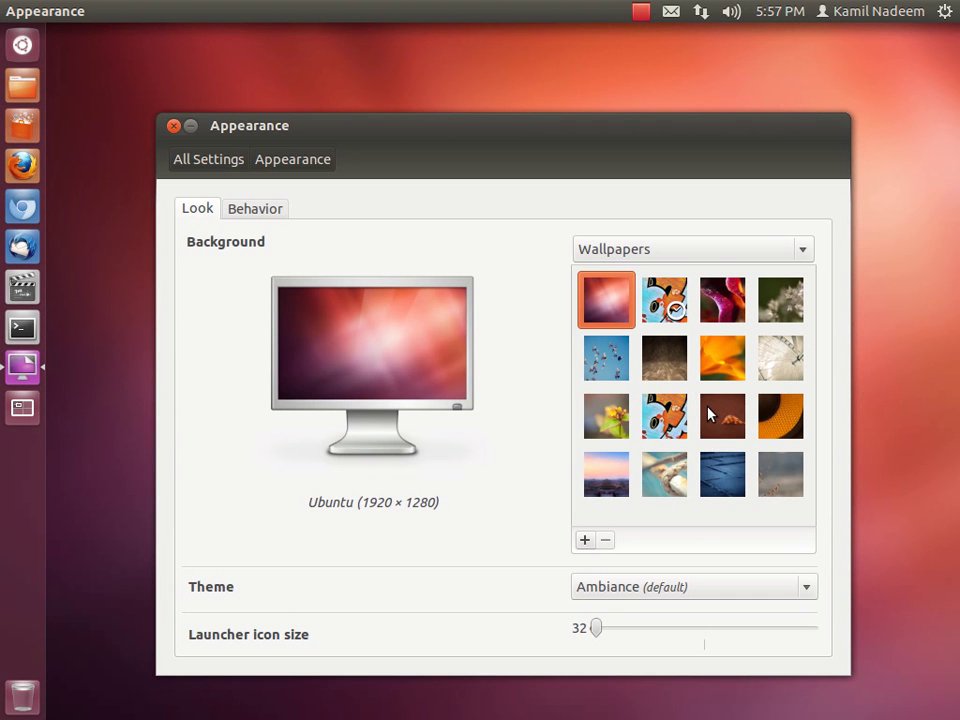
click(707, 409)
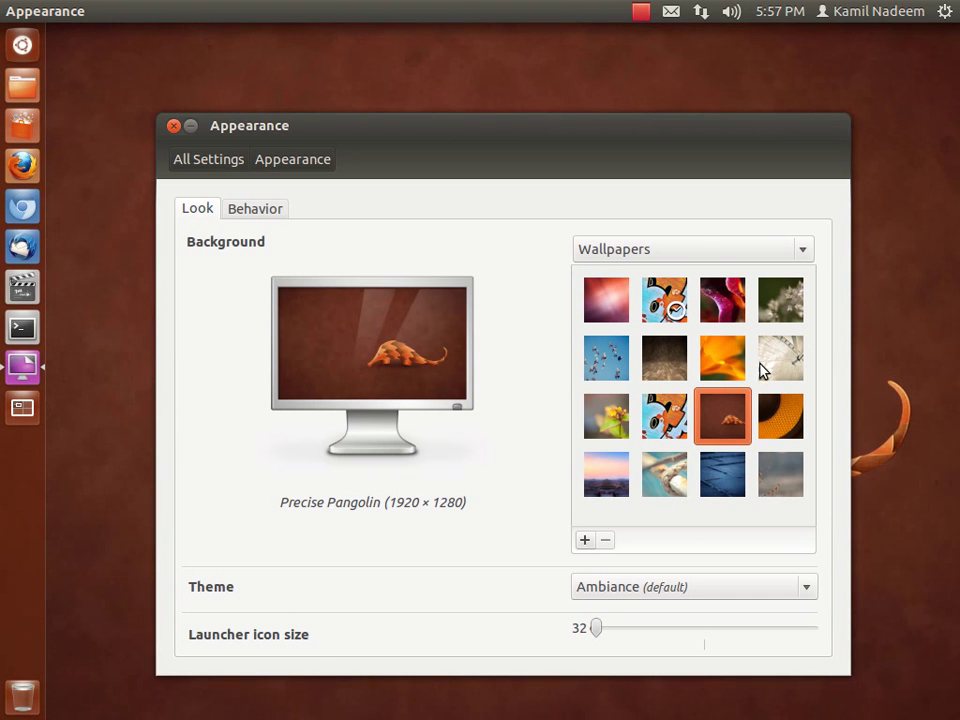
click(195, 128)
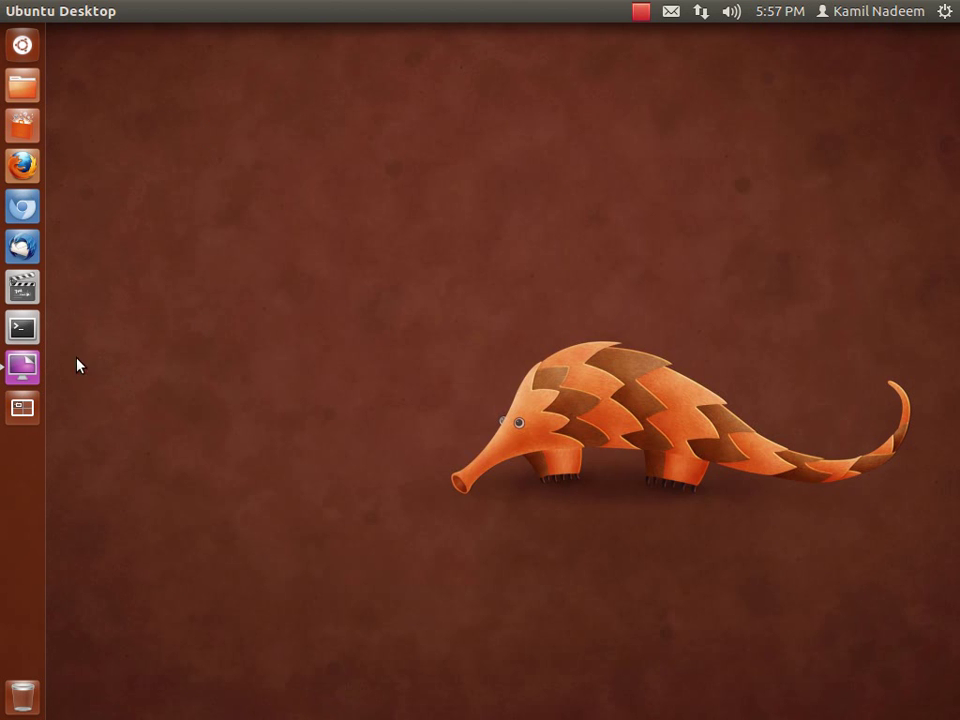
Step: Restore the Appearance window, turn on launcher auto-hide in the Behavior settings, and reveal the launcher from the screen's left side
click(28, 367)
click(240, 216)
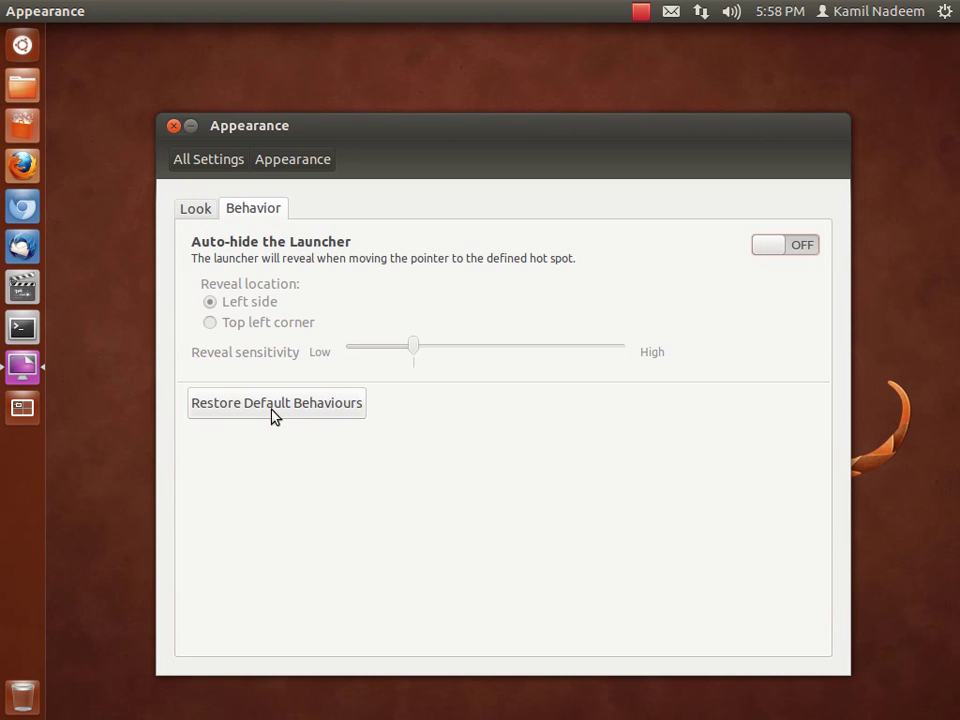
click(766, 250)
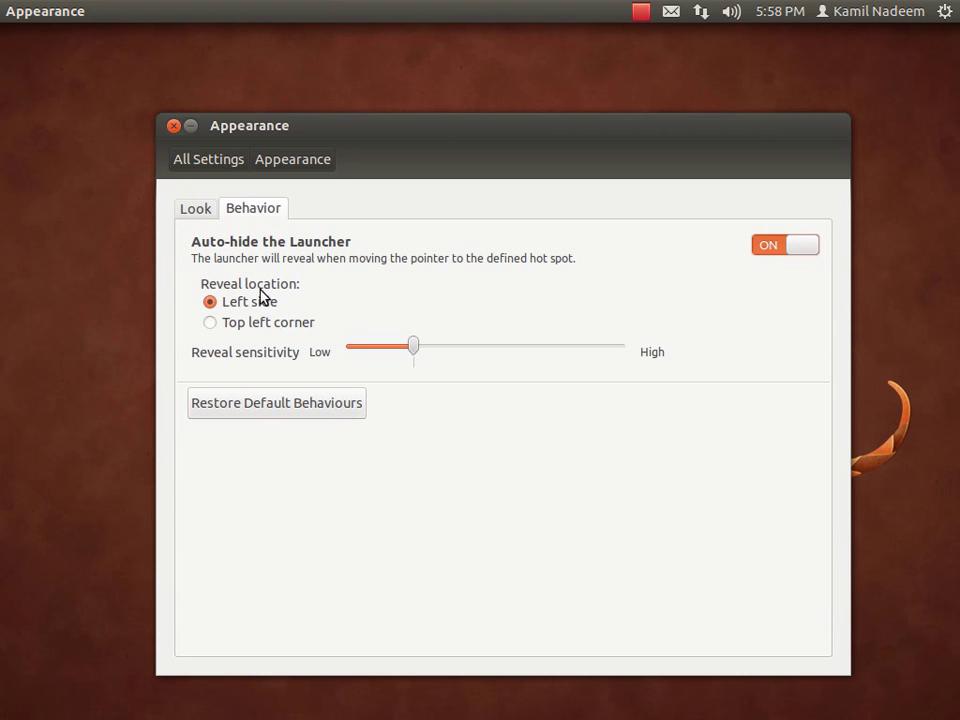
mouse_move(1, 336)
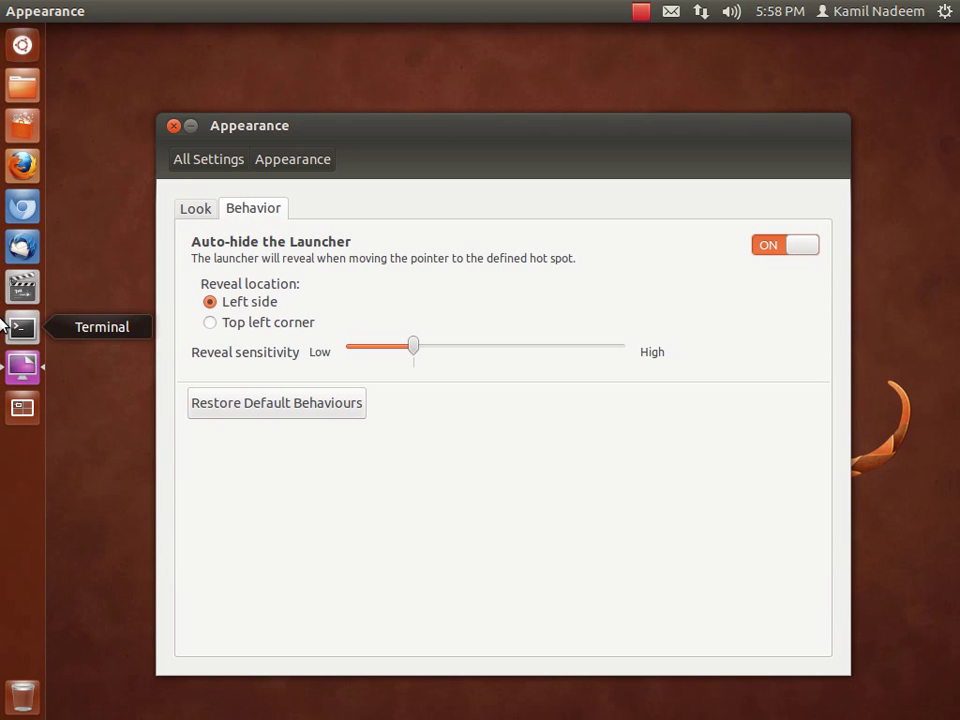
Step: Test the launcher's Top left corner reveal location, switch it back to Left side, and turn auto-hide off
click(211, 324)
mouse_move(1, 3)
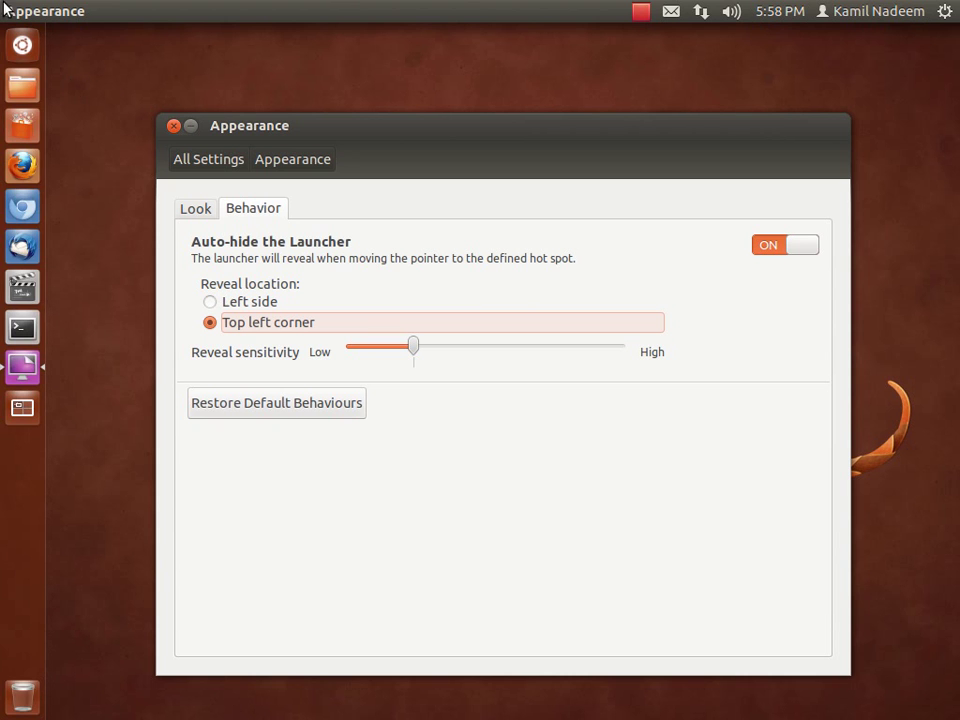
click(237, 302)
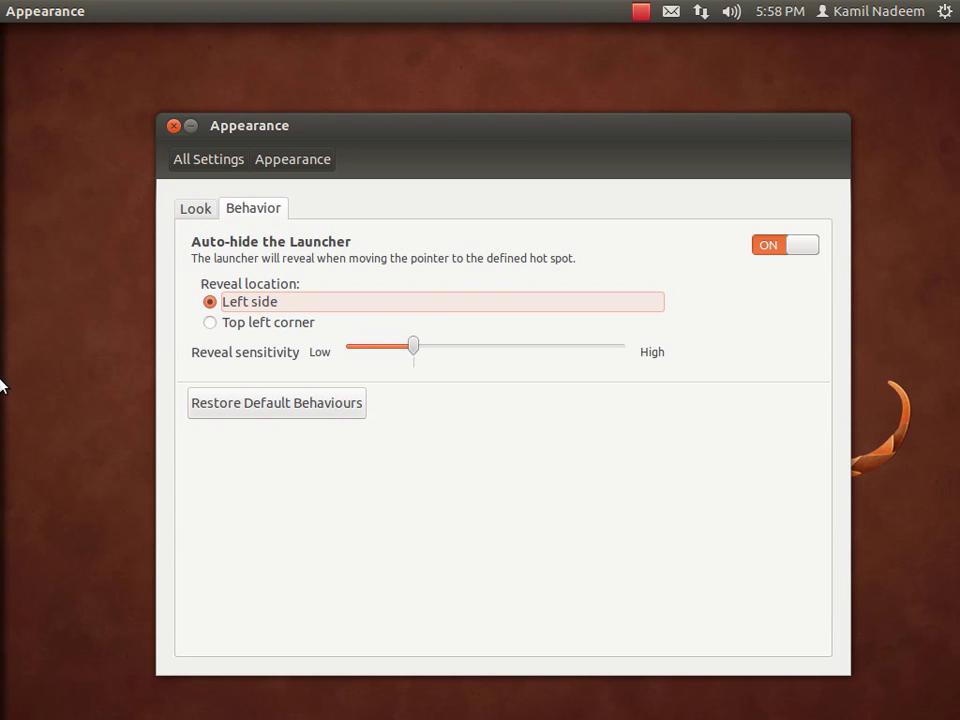
mouse_move(2, 352)
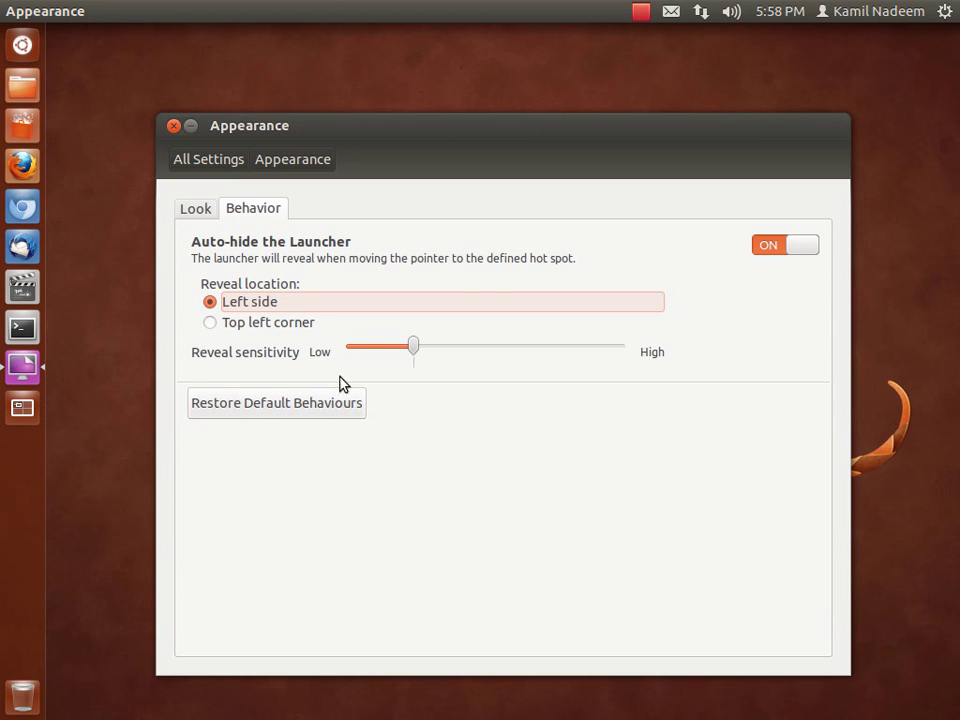
click(803, 247)
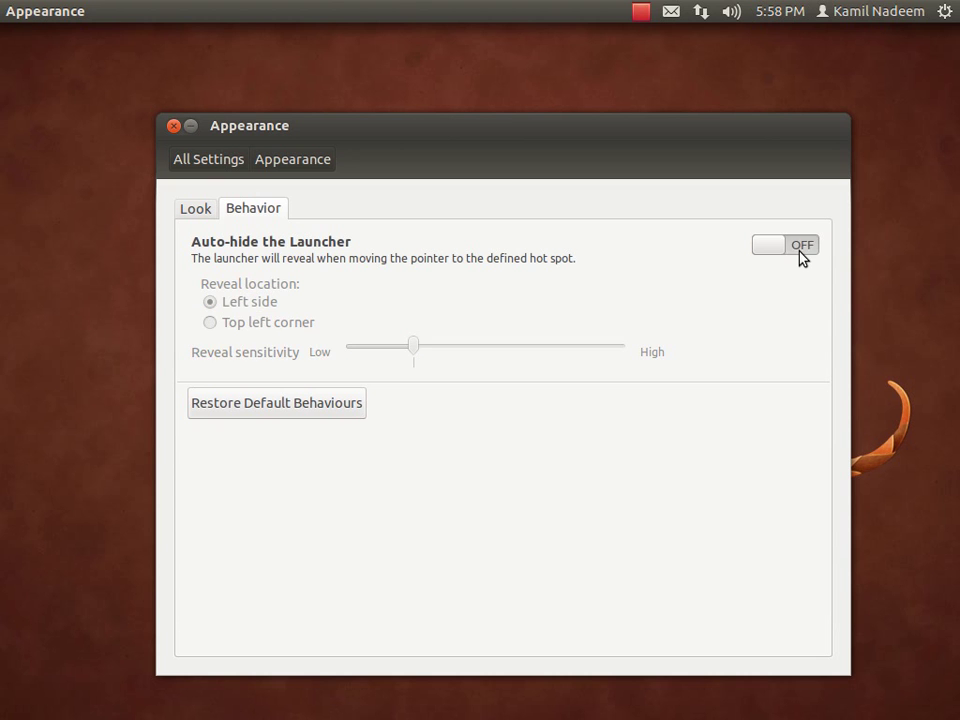
Step: Return to the Look settings, open Privacy from All Settings, and briefly display the Dash's recent items
click(194, 209)
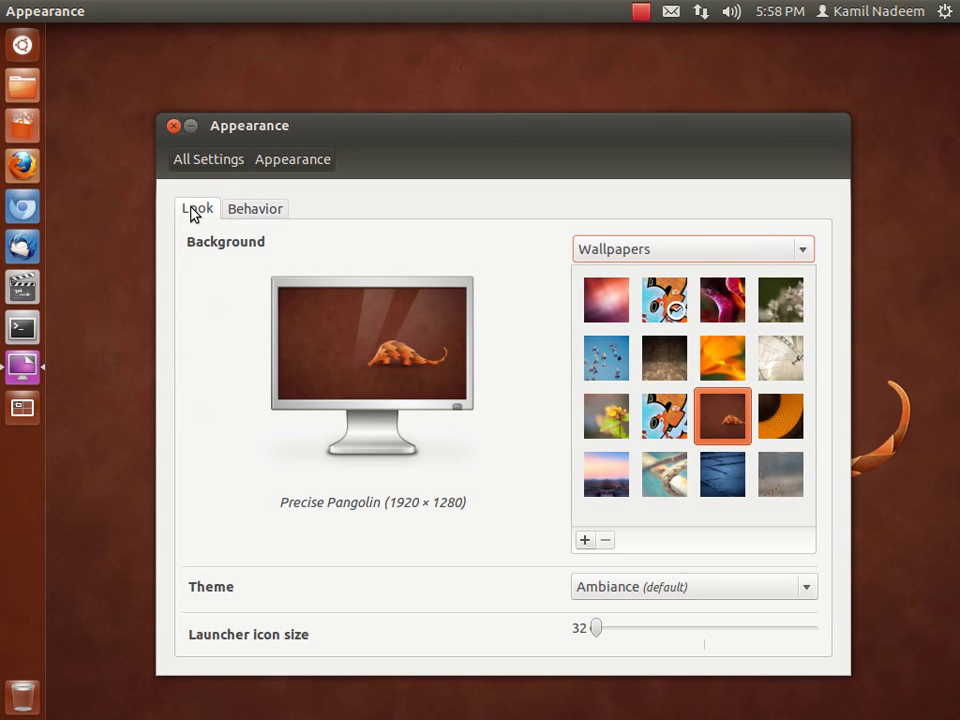
click(215, 161)
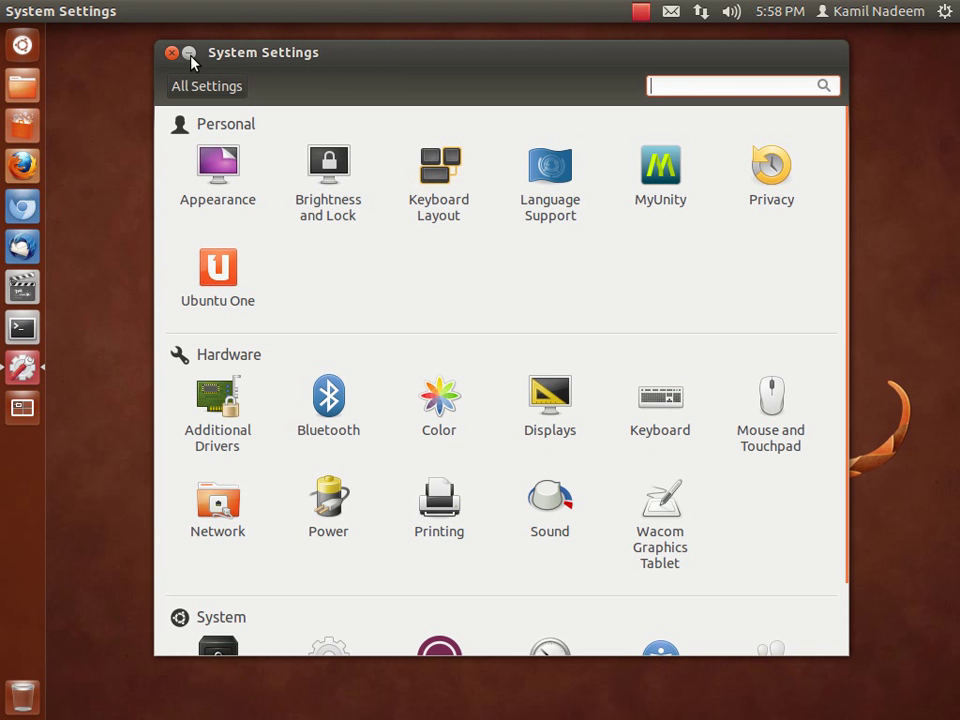
click(765, 201)
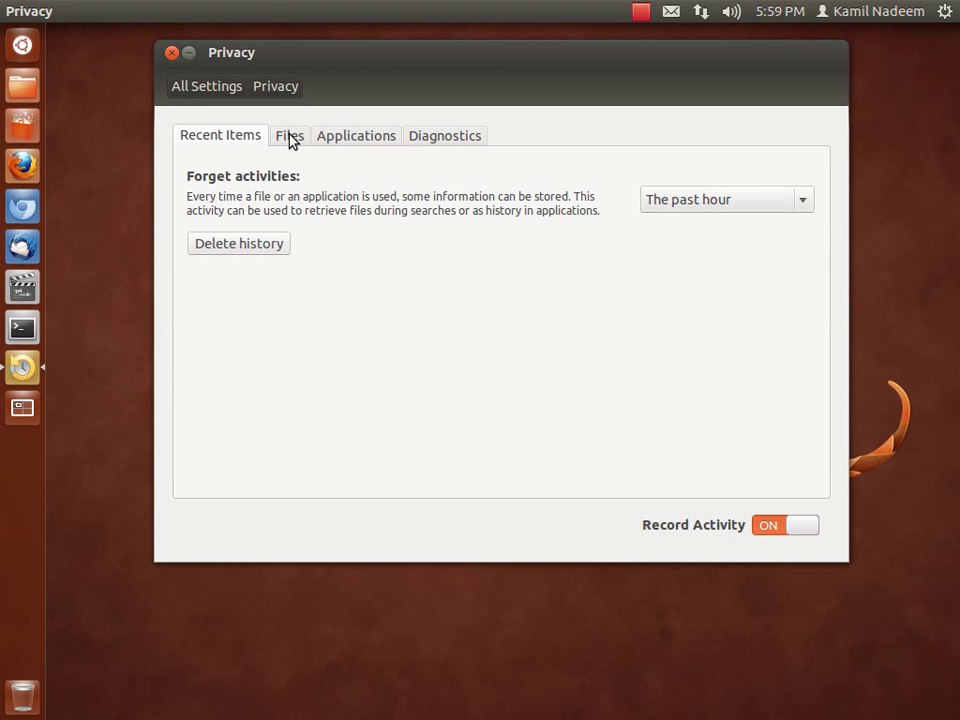
key(super)
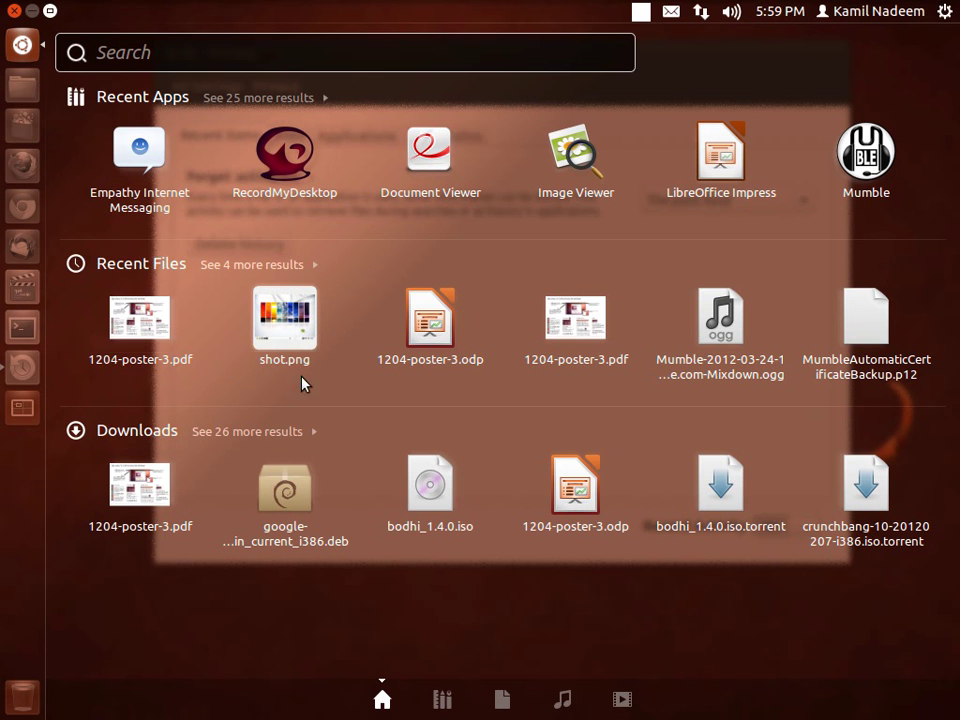
key(Escape)
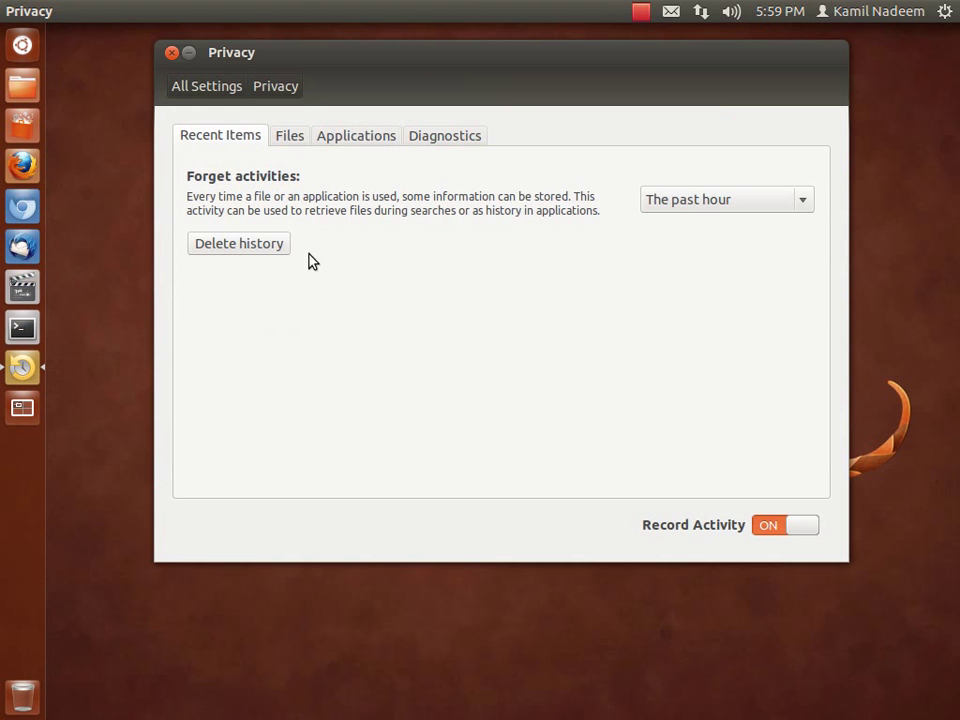
Step: Cycle the Forget activities period through The past week, All and Advanced, then set it back to The past hour
click(660, 209)
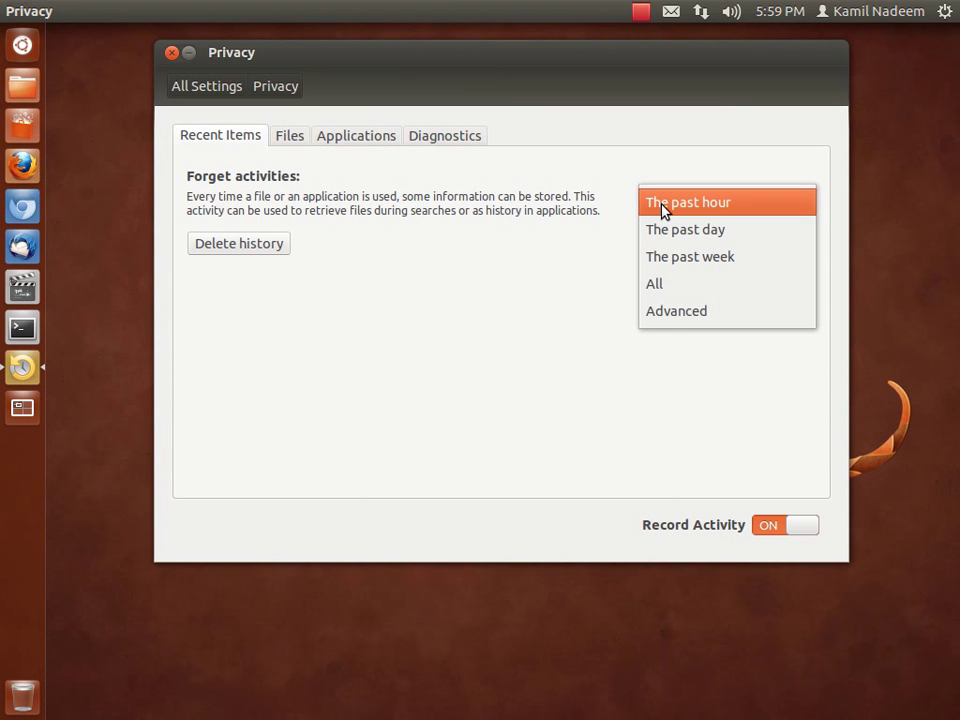
click(670, 262)
click(718, 207)
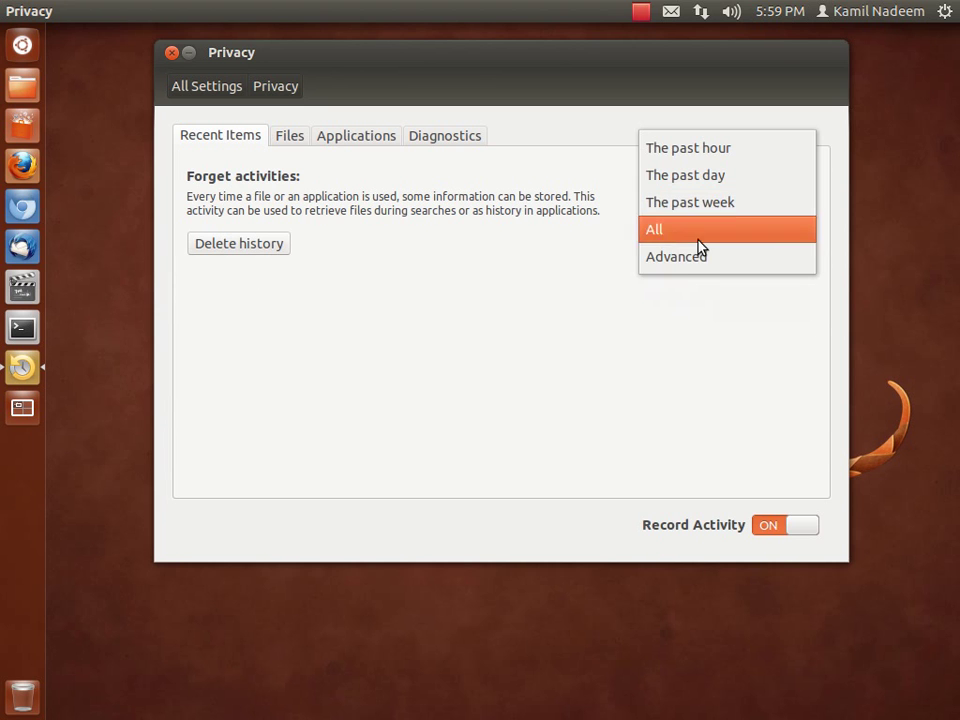
click(671, 232)
click(671, 199)
click(658, 236)
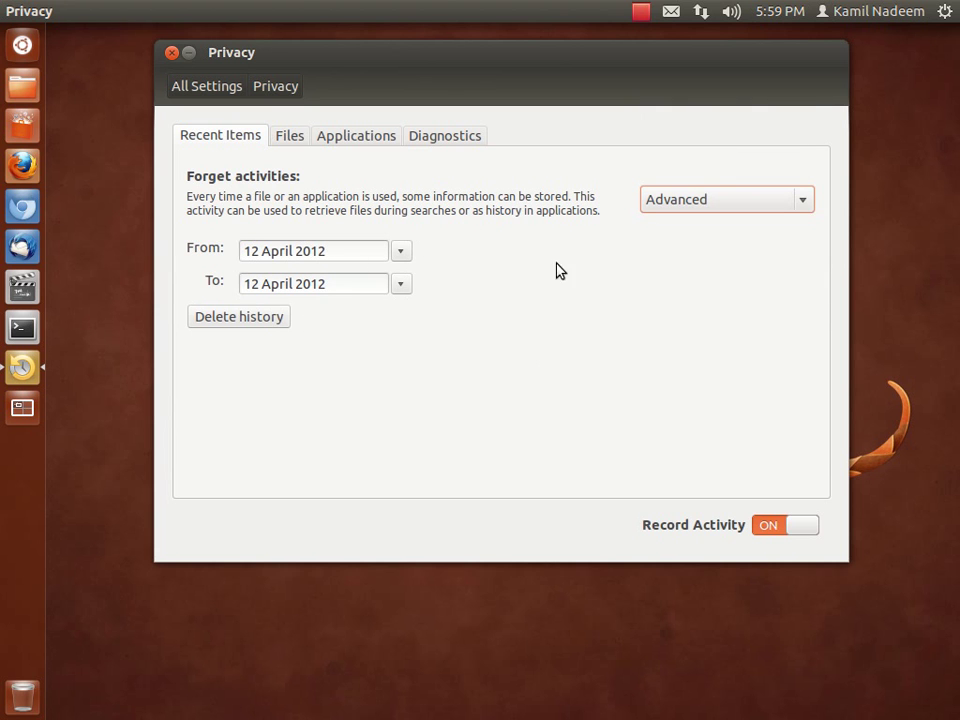
click(686, 206)
click(686, 95)
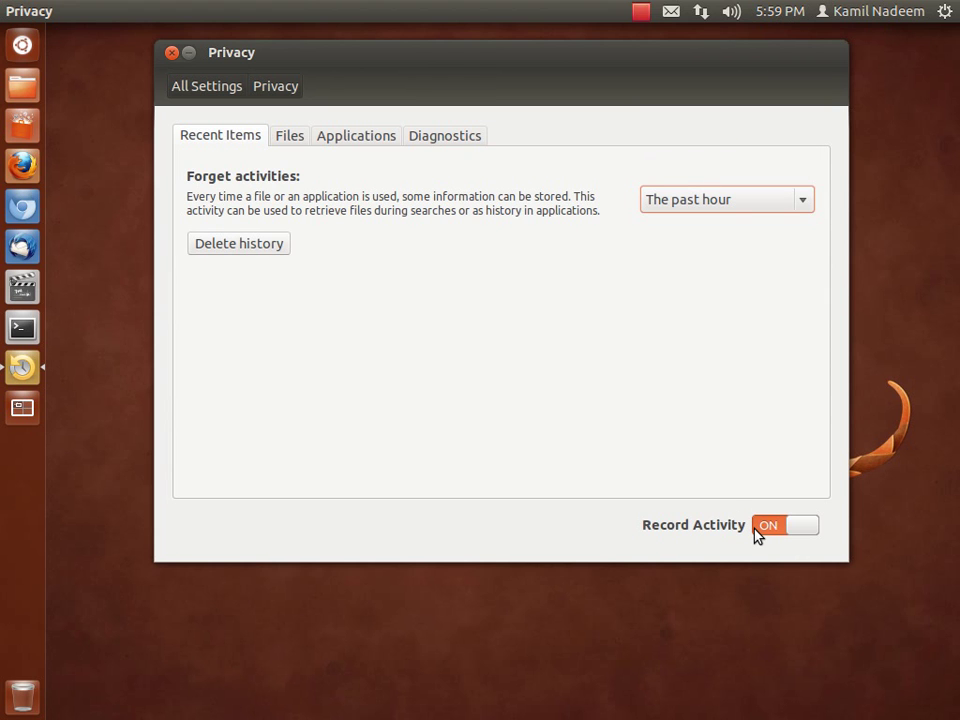
Step: Examine the Files, Applications and Diagnostics privacy settings, opening the folder blacklist dialog and cancelling it
click(289, 137)
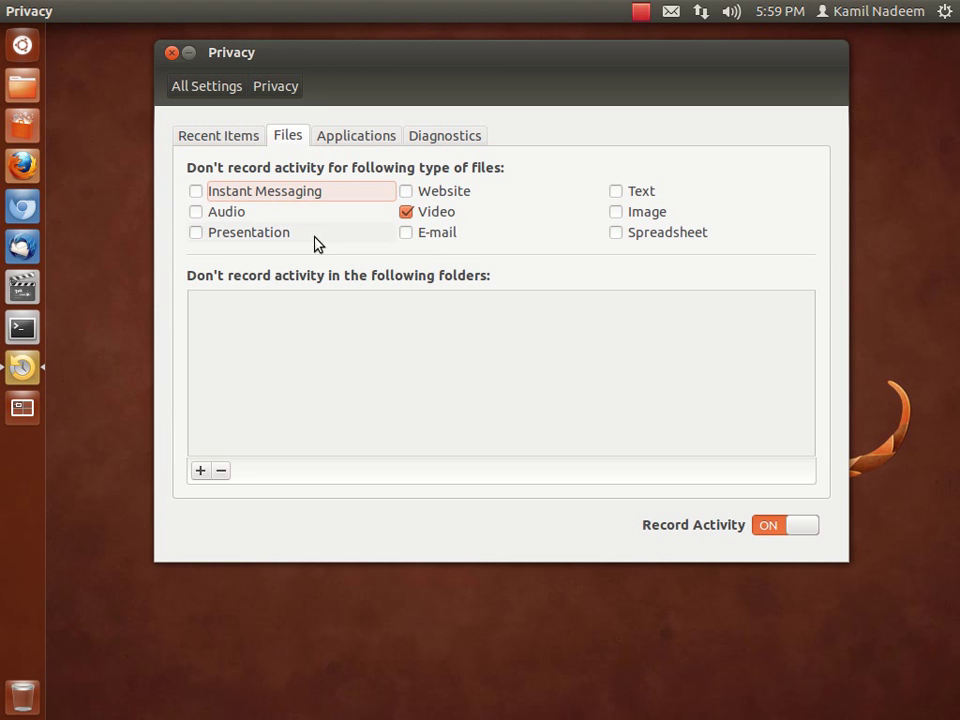
click(206, 476)
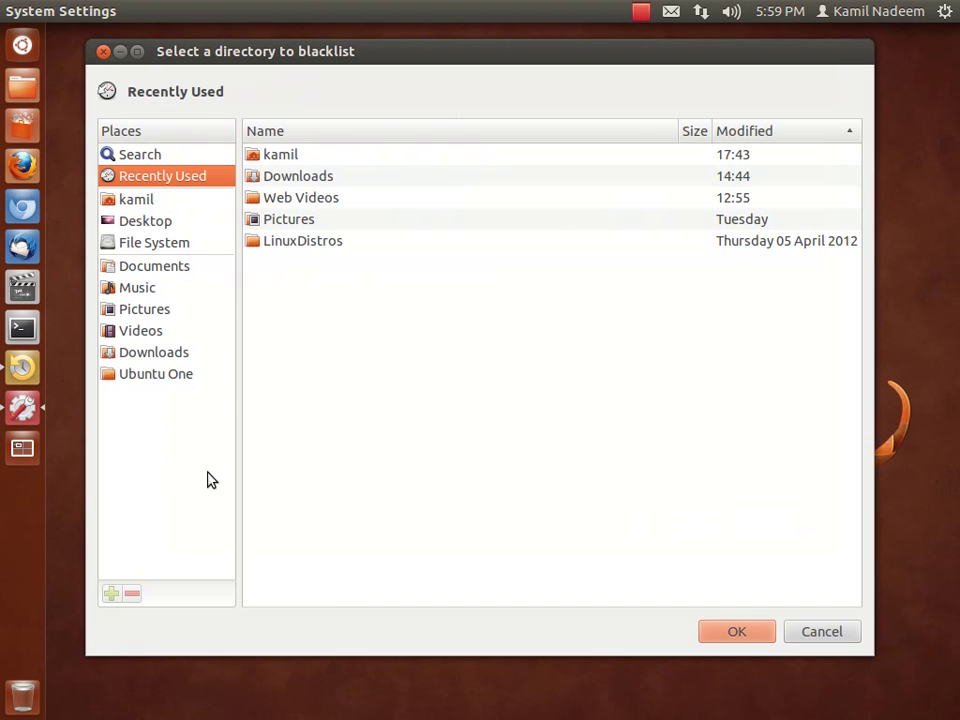
click(829, 638)
click(356, 137)
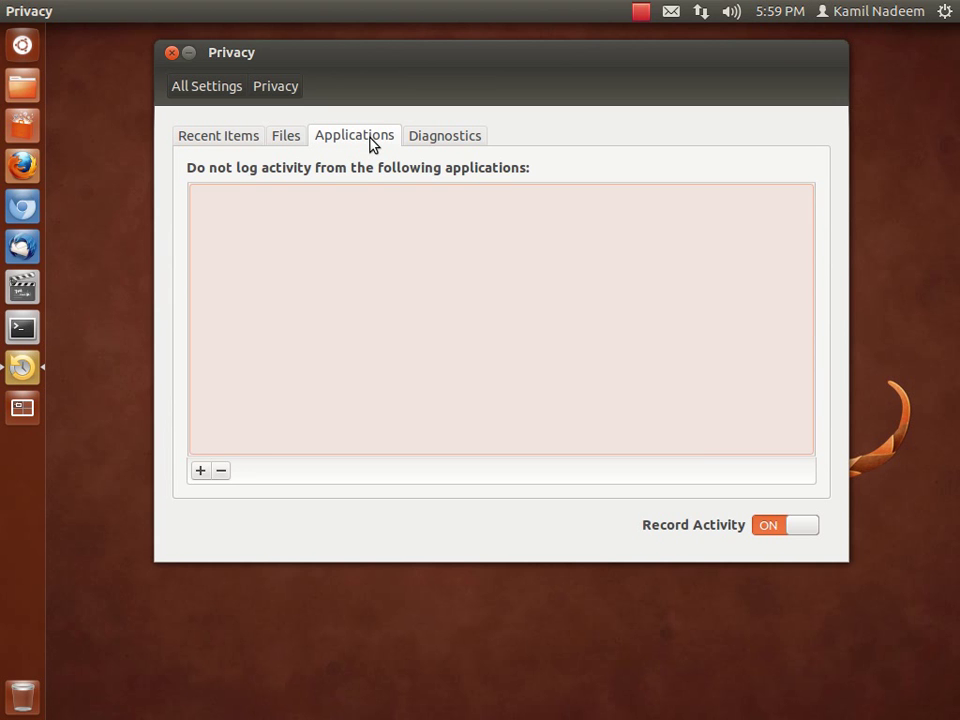
click(421, 139)
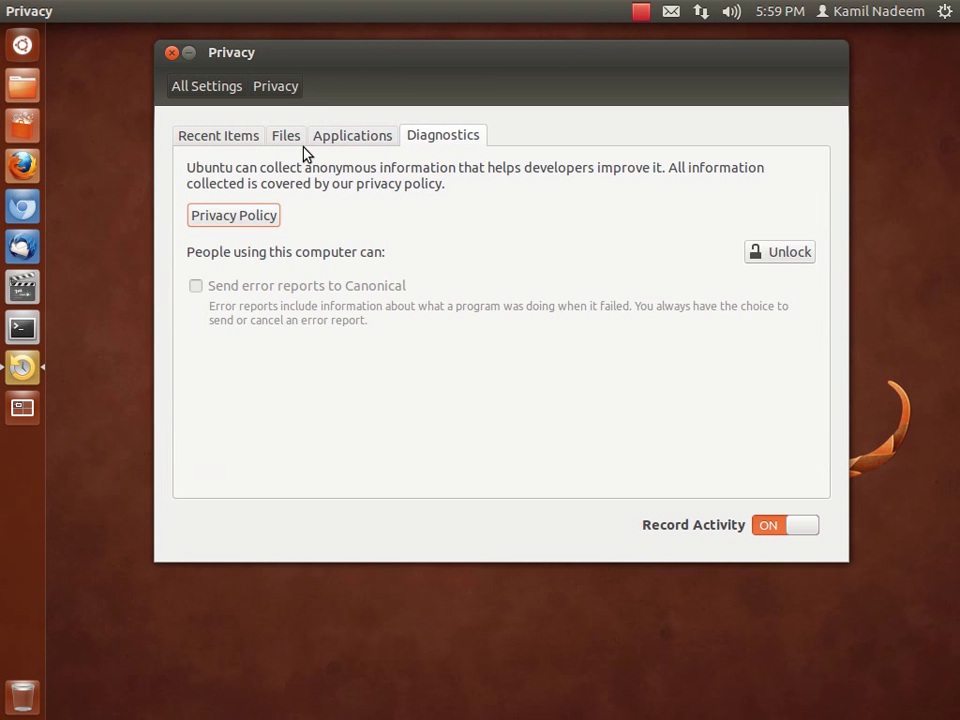
Step: Return to All Settings, open Additional Drivers to examine the NVIDIA graphics drivers, and close its window
click(209, 90)
scroll(432, 358, down, 1)
scroll(420, 360, down, 1)
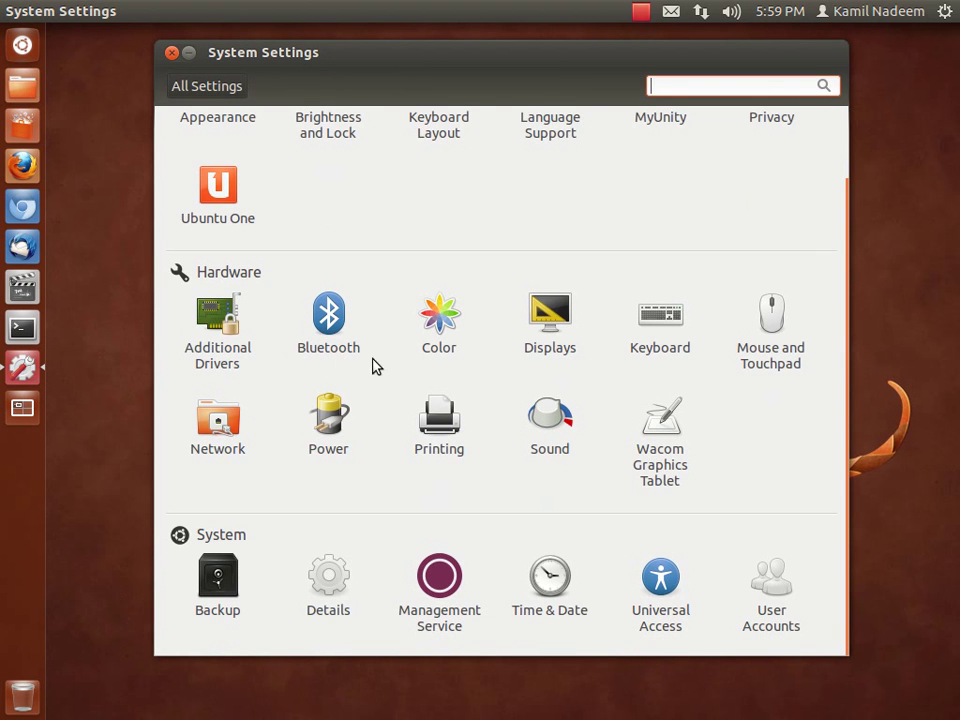
click(200, 350)
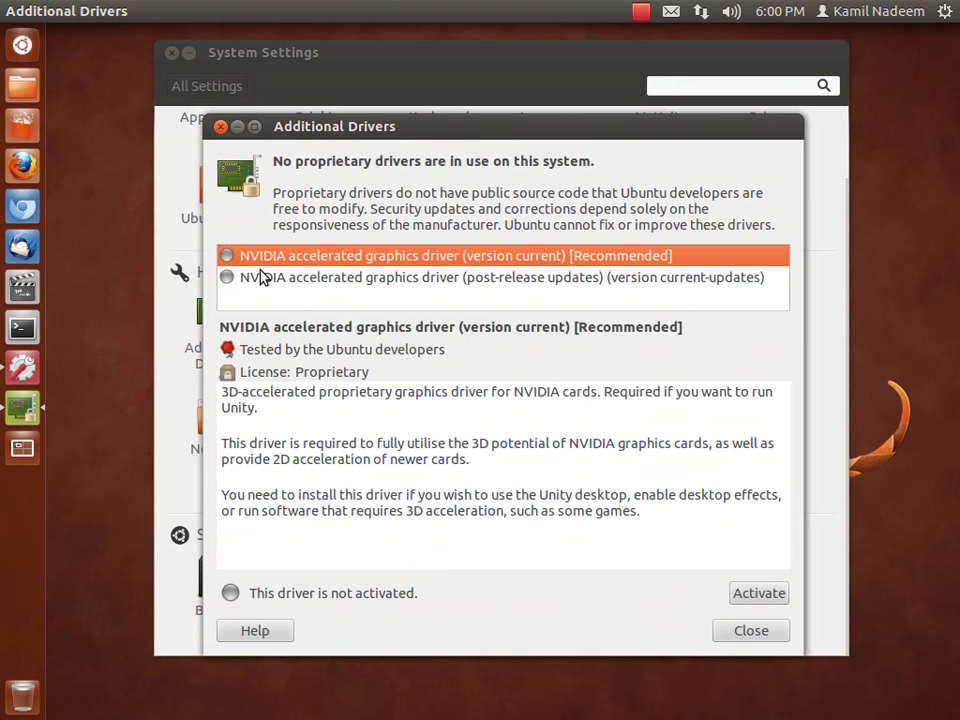
click(221, 127)
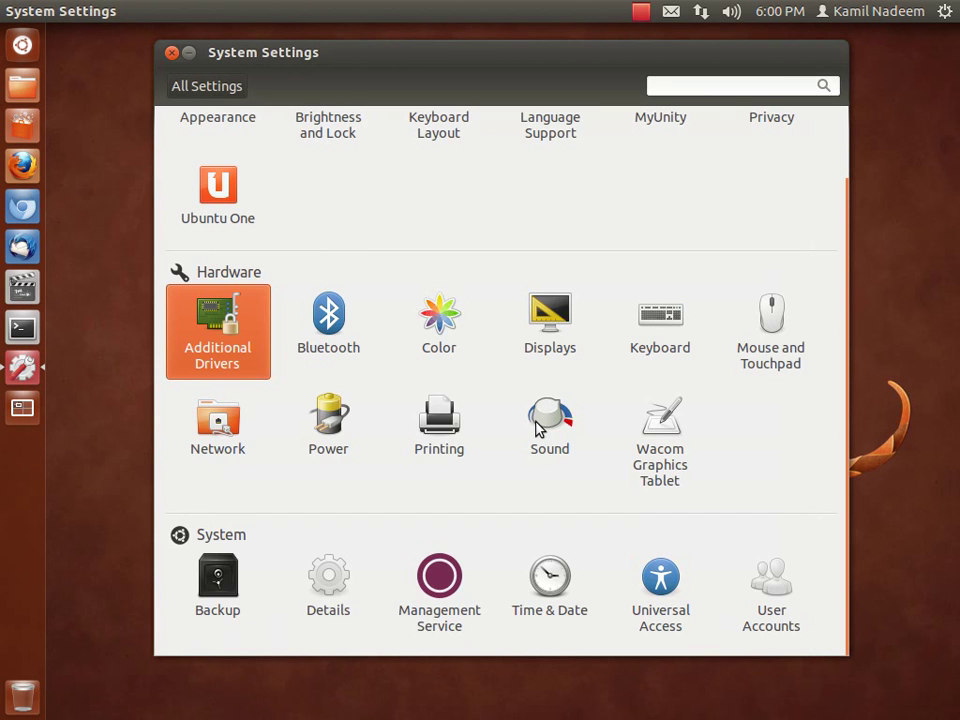
Step: Open the Displays settings and choose Goldstar Company Ltd 14" for the launcher placement
click(562, 347)
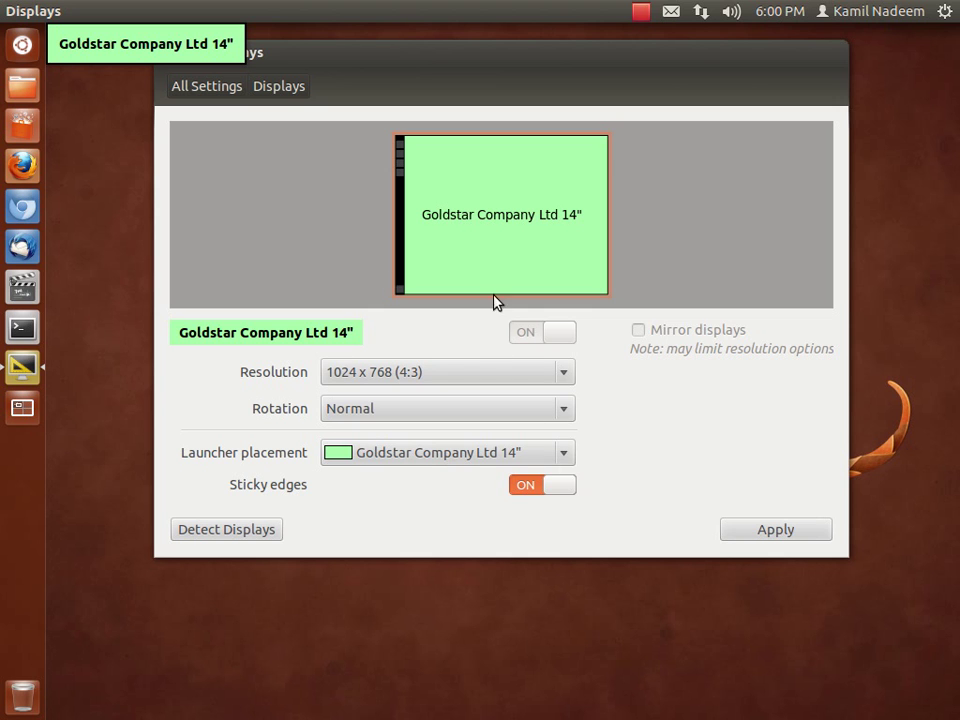
click(441, 451)
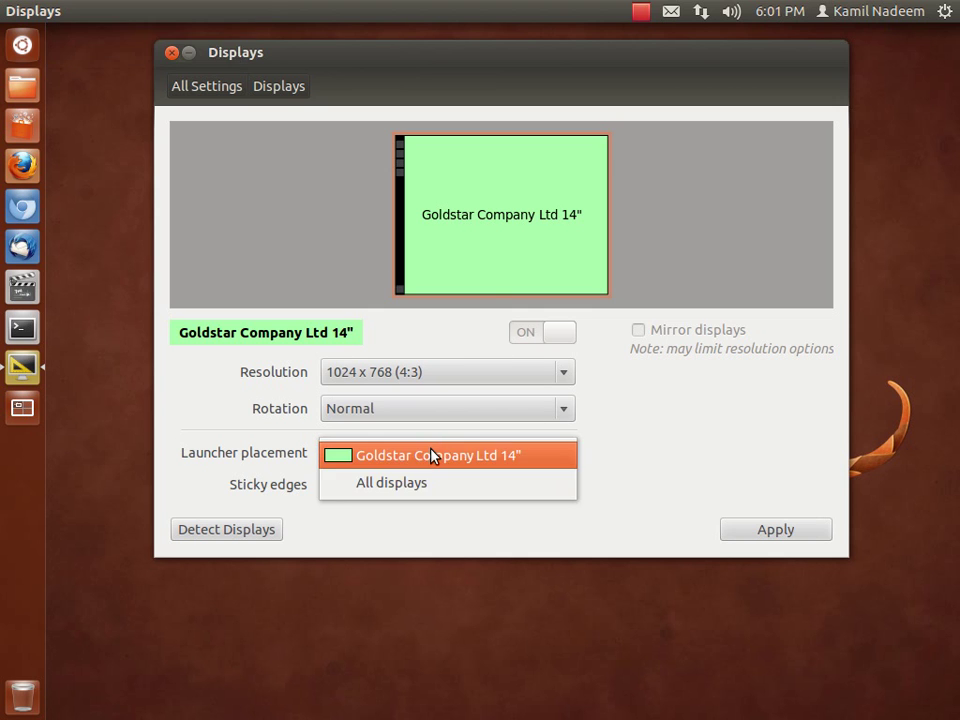
click(430, 454)
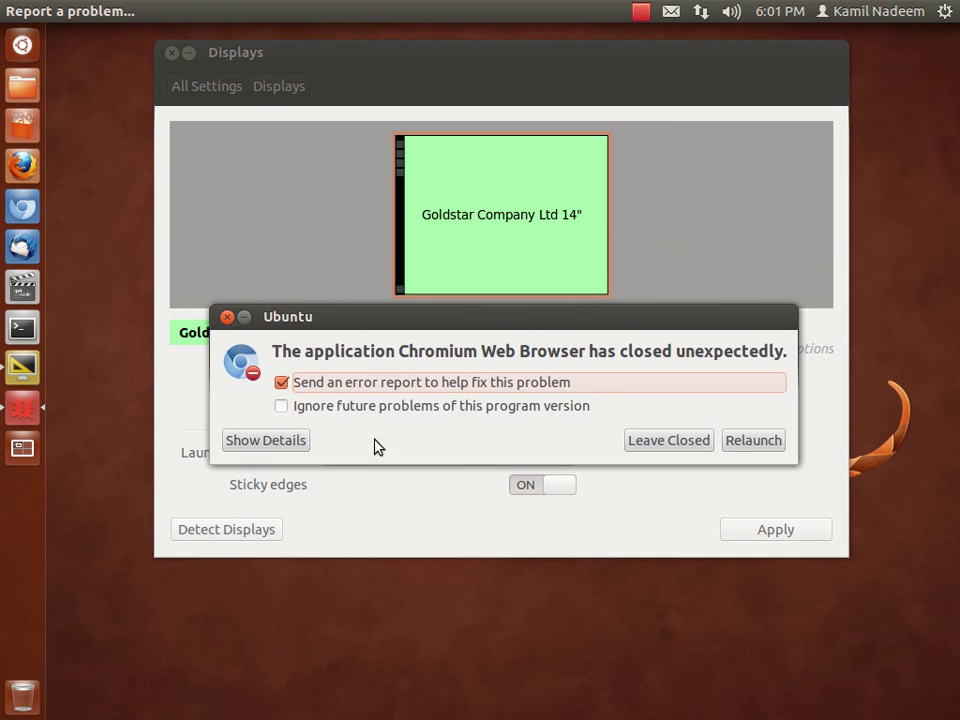
Step: Opt out of sending the Chromium Web Browser error report and leave the application closed
click(281, 382)
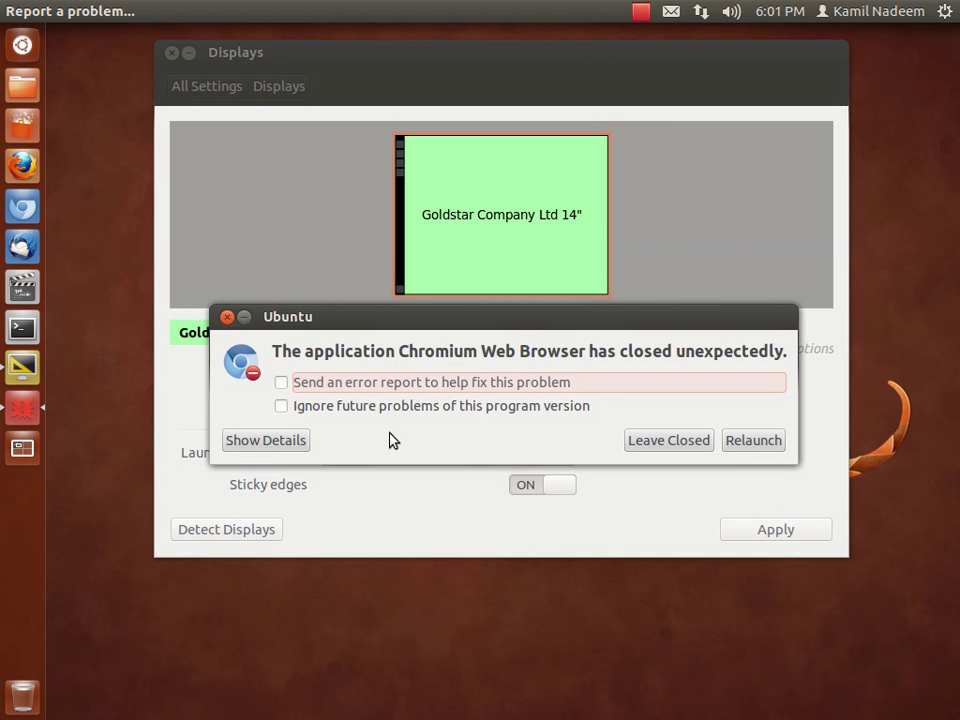
click(697, 441)
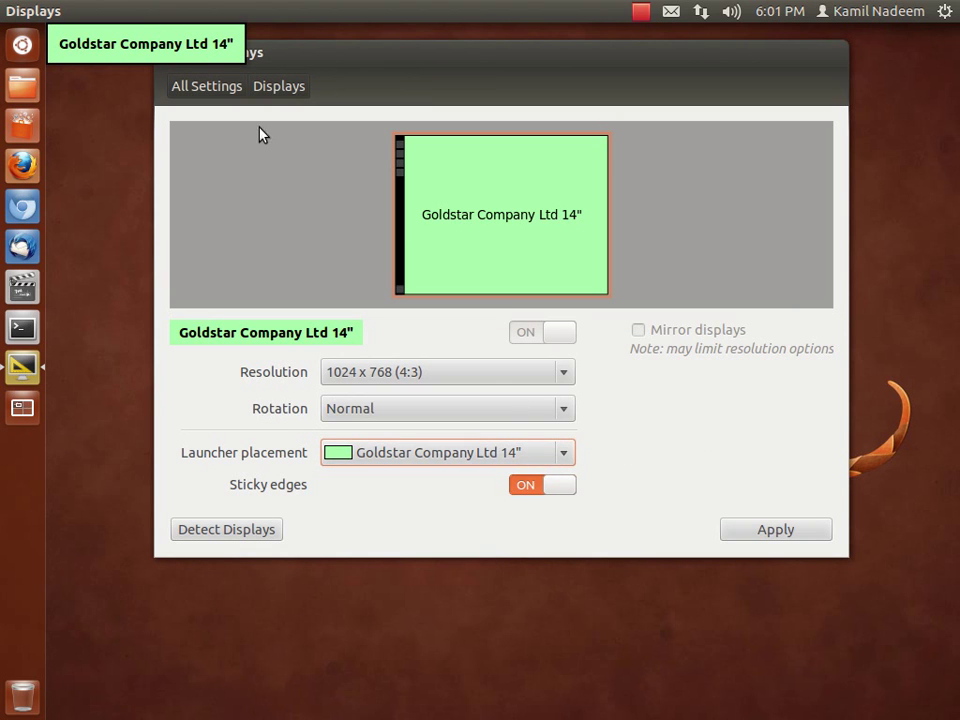
Step: Return to All Settings, open Sound, and examine its Output, Input, Sound Effects and Applications settings
click(212, 88)
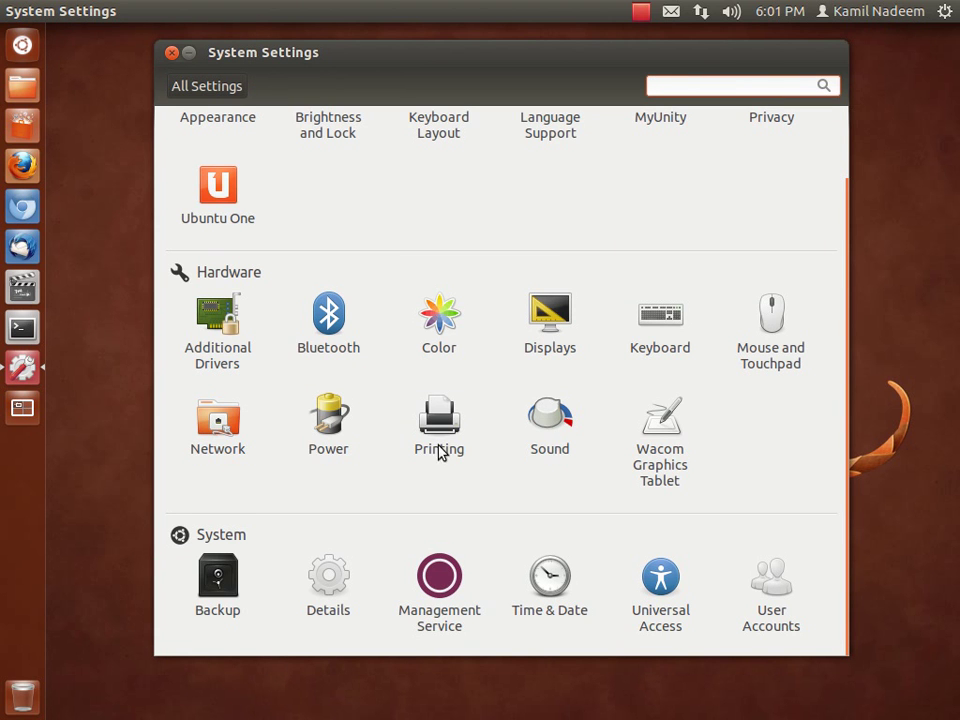
click(533, 450)
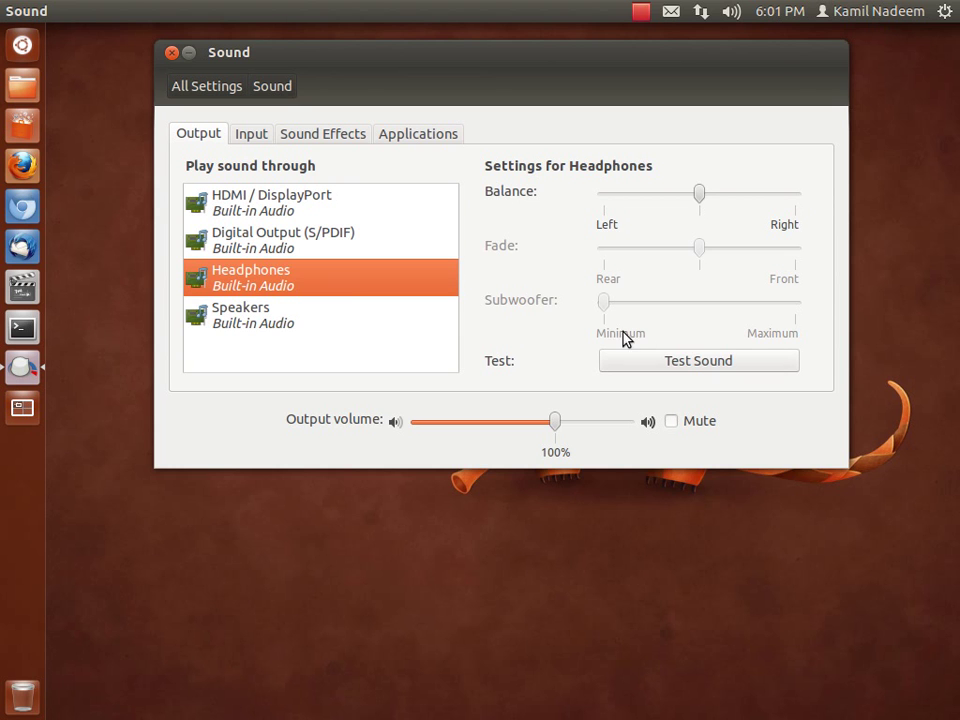
click(240, 137)
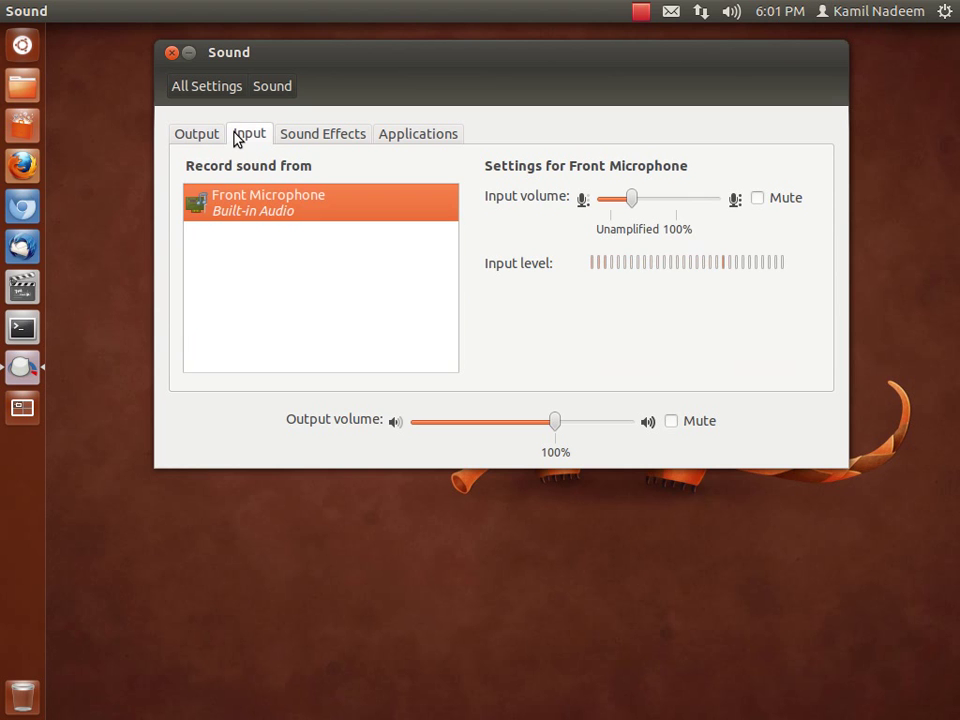
click(290, 140)
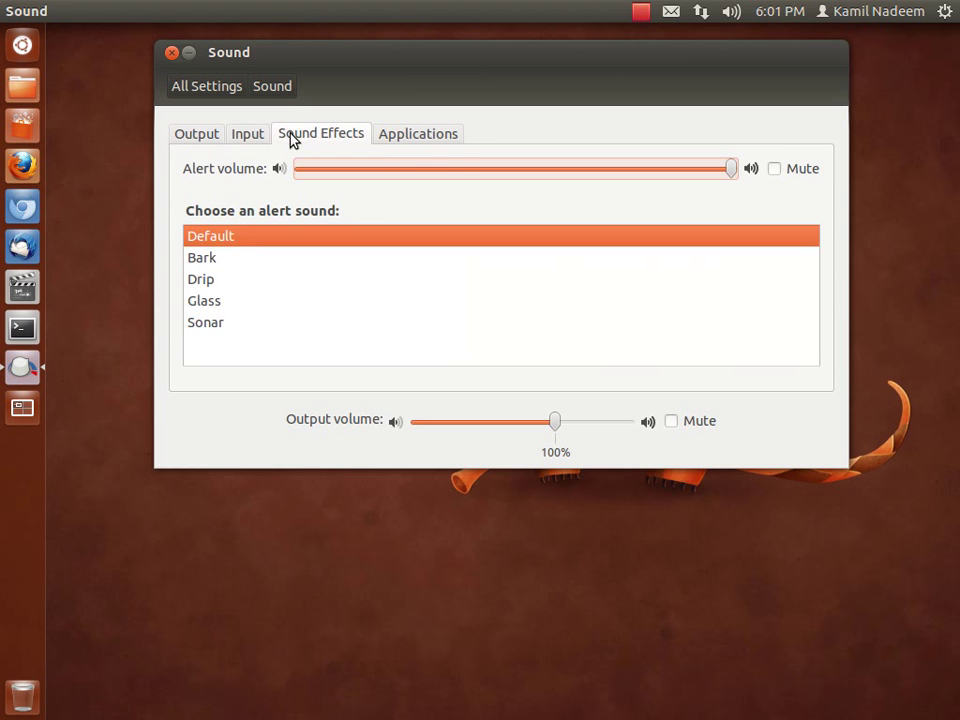
click(412, 137)
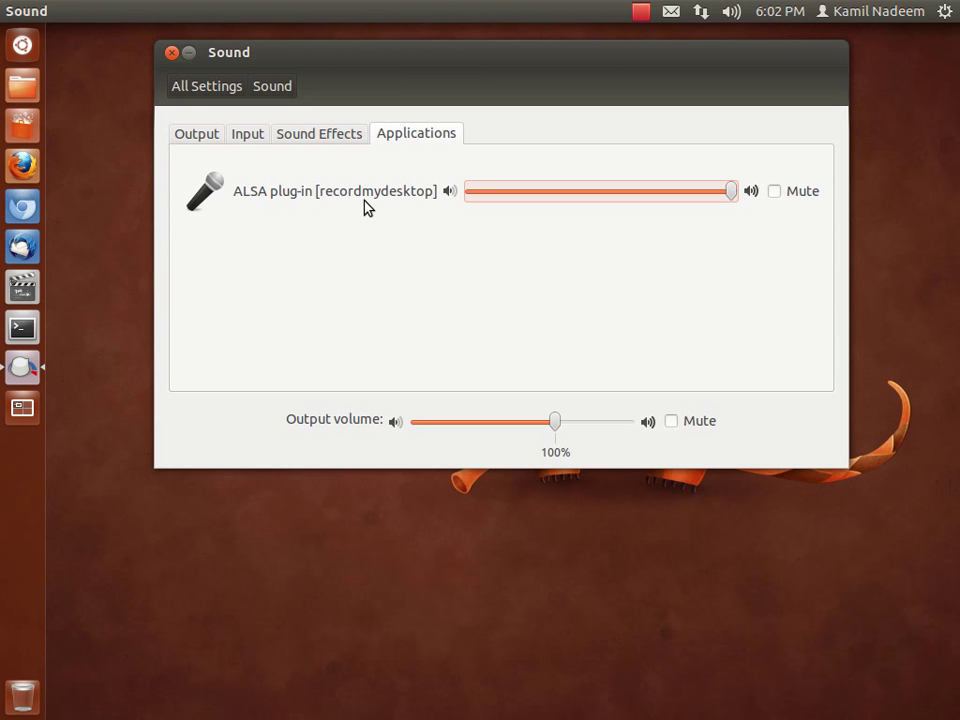
Step: Open the Backup settings from All Settings to view the Déjà Dup Backup Tool, and return to All Settings
click(190, 92)
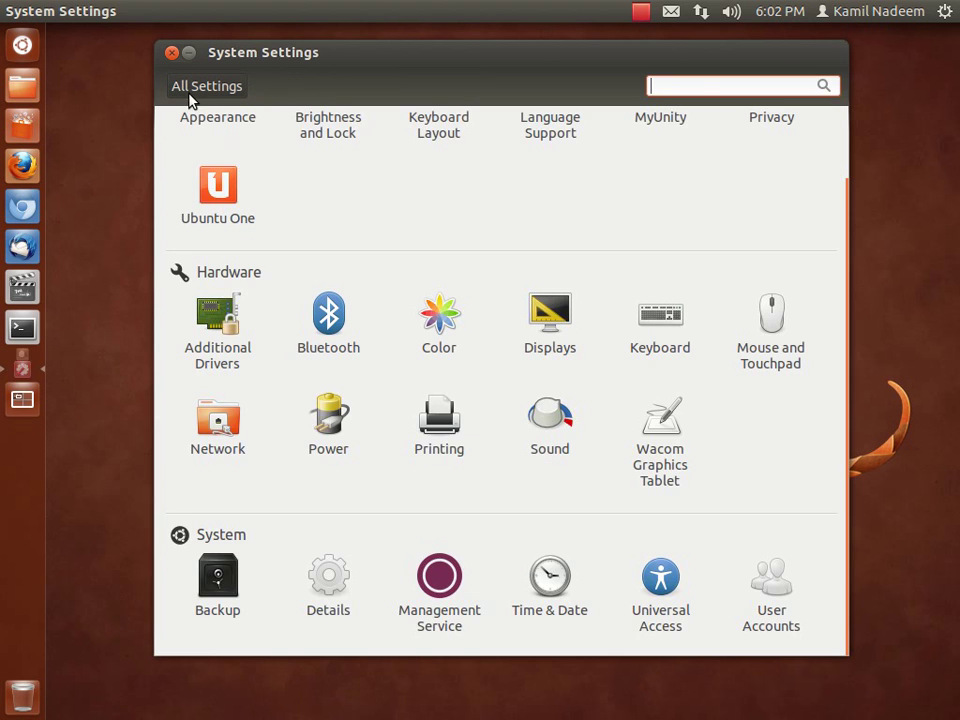
click(220, 577)
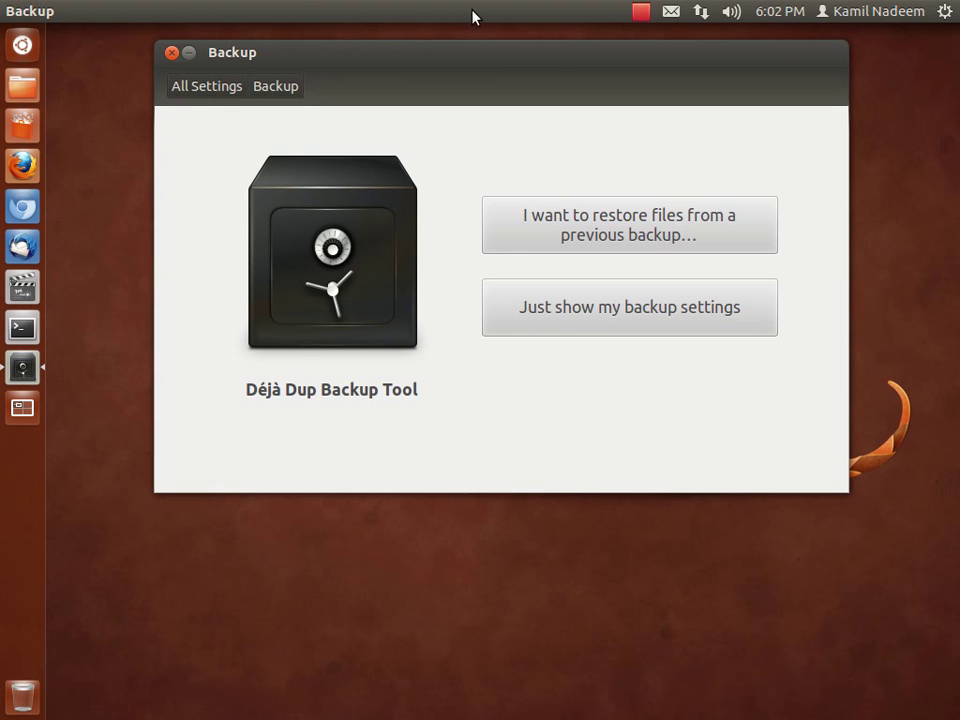
click(204, 90)
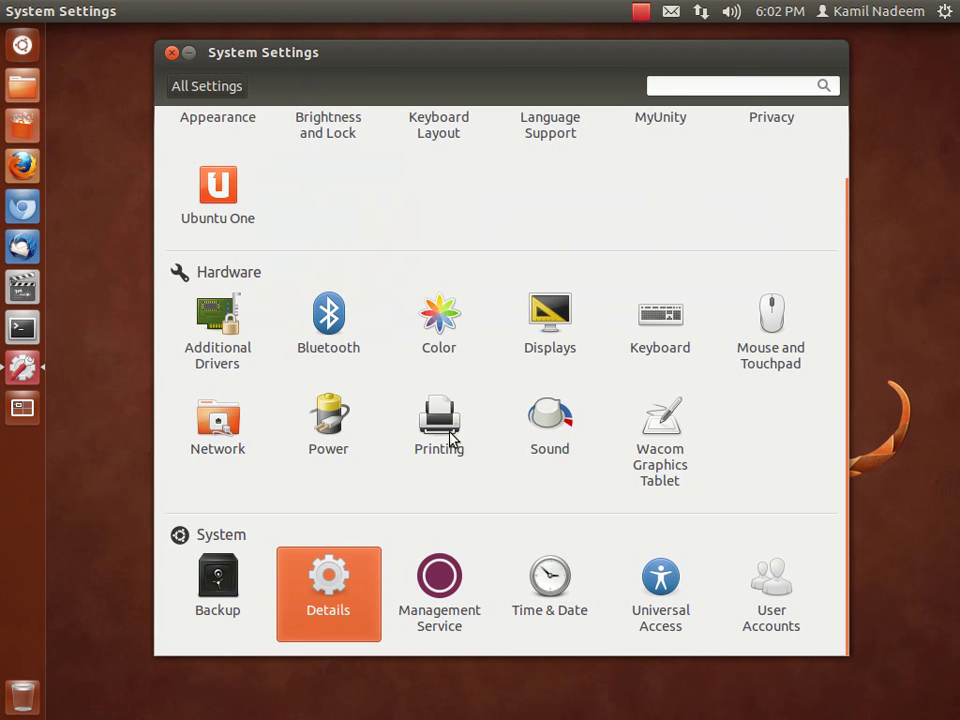
Step: Examine the Overview, Default Applications, Removable Media and Graphics sections of the system Details, and close System Settings
click(333, 573)
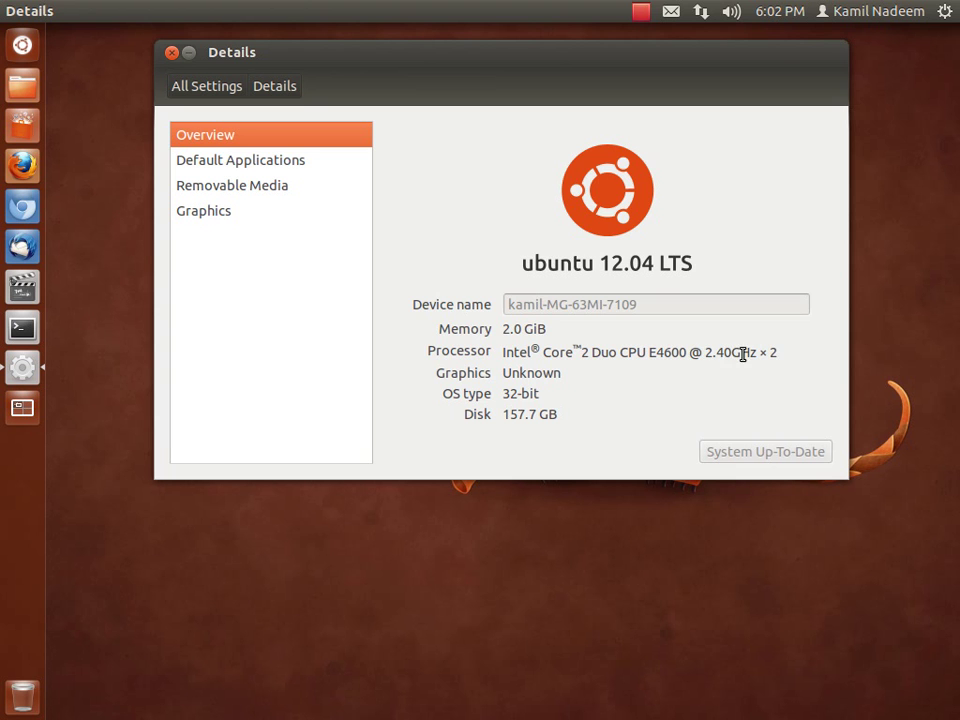
click(238, 165)
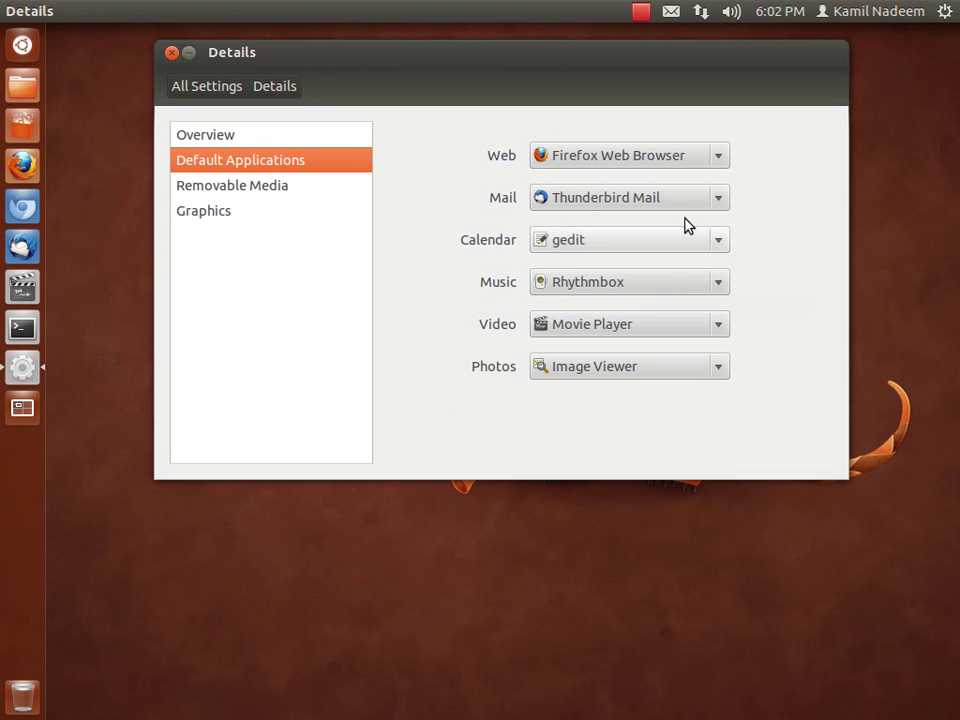
click(231, 193)
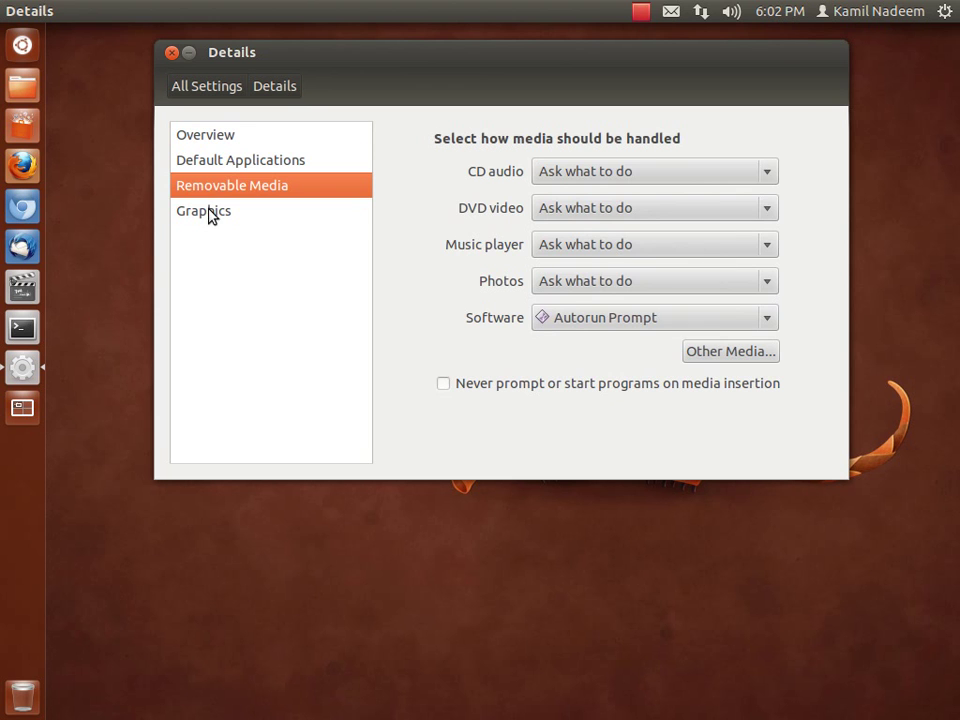
click(208, 212)
click(215, 88)
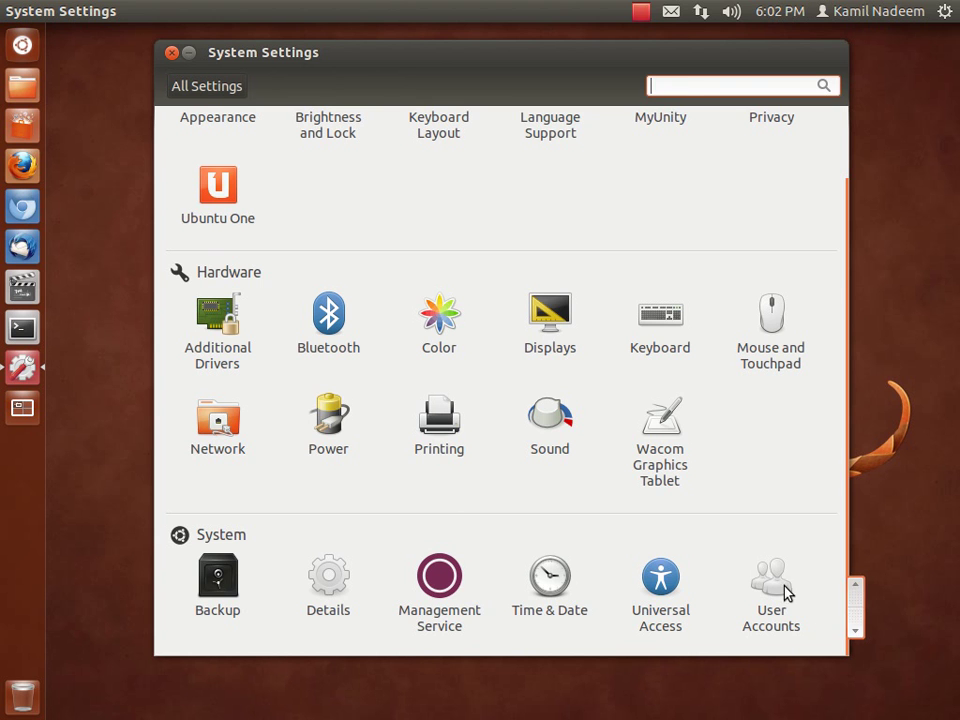
click(171, 53)
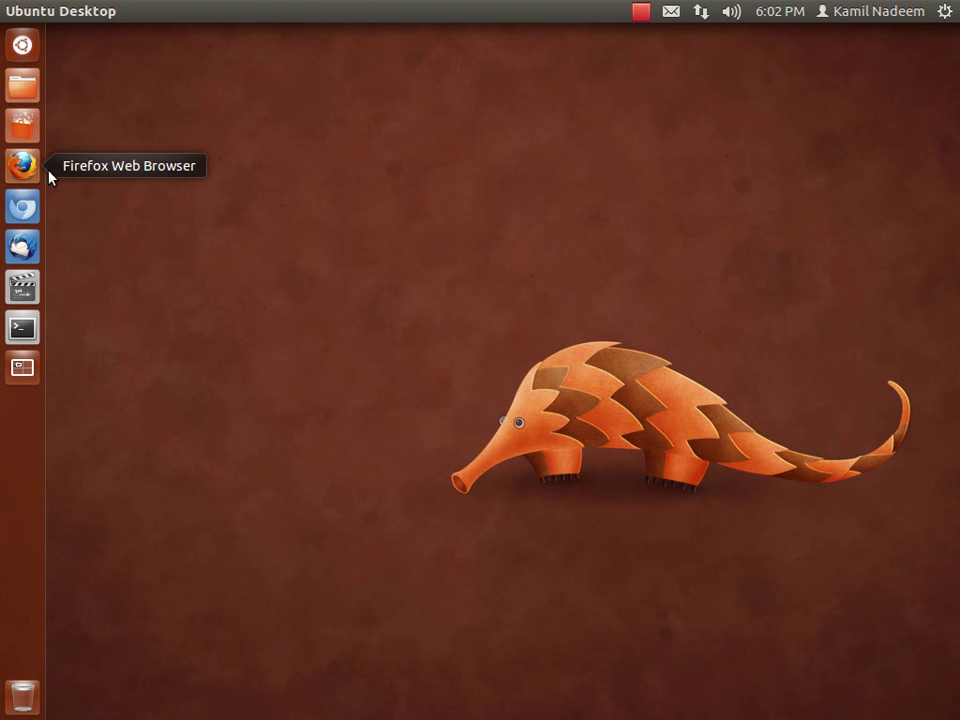
Step: Launch Firefox and open the contact's unread chat conversation from the messaging indicator
click(22, 167)
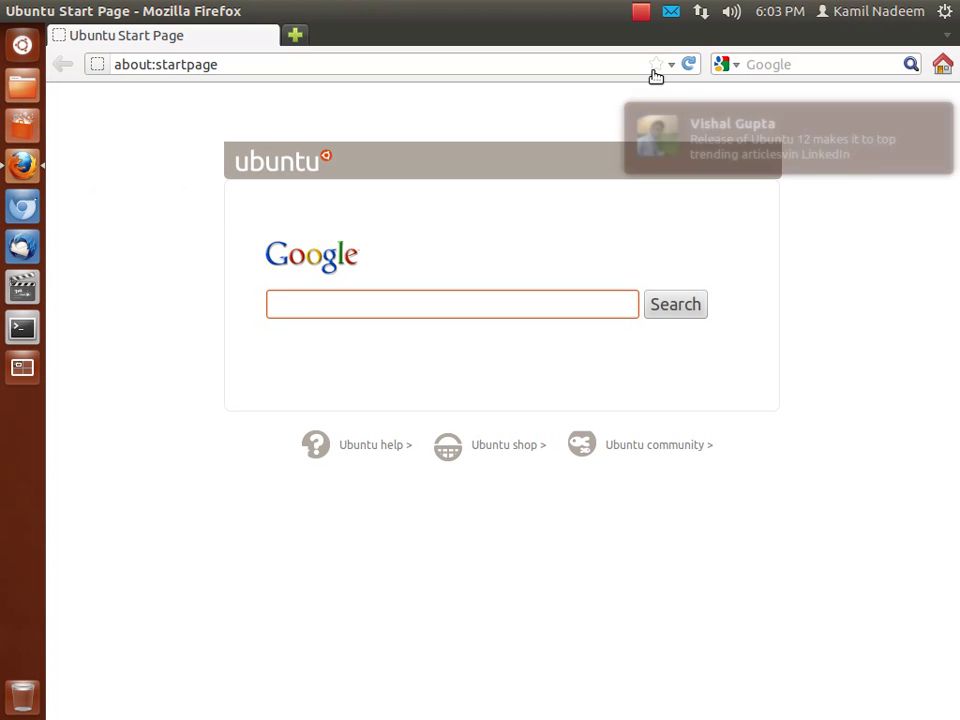
click(672, 14)
click(703, 177)
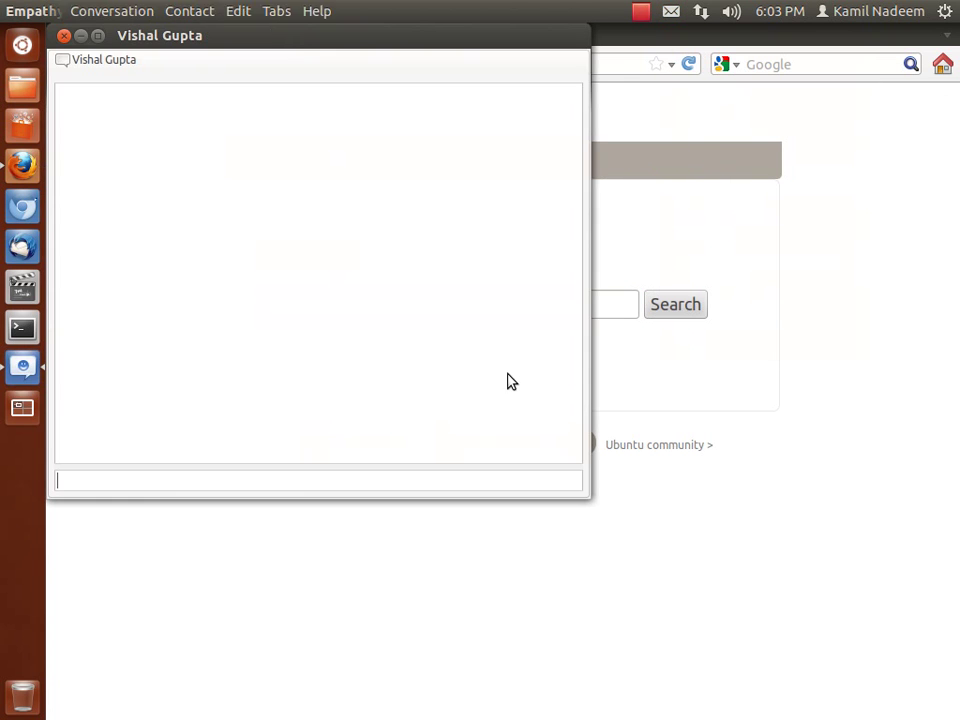
Step: Send the chat replies "bro making a screencast", ":)" and "brb", and close the conversation
text(bro ma)
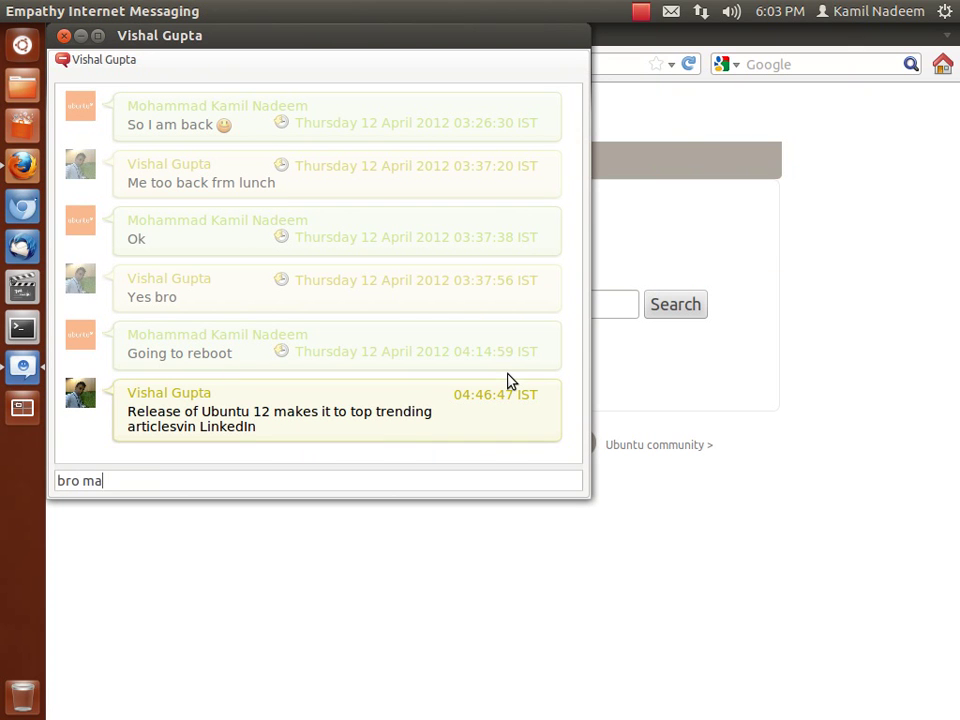
text(king a screencast)
key(Return)
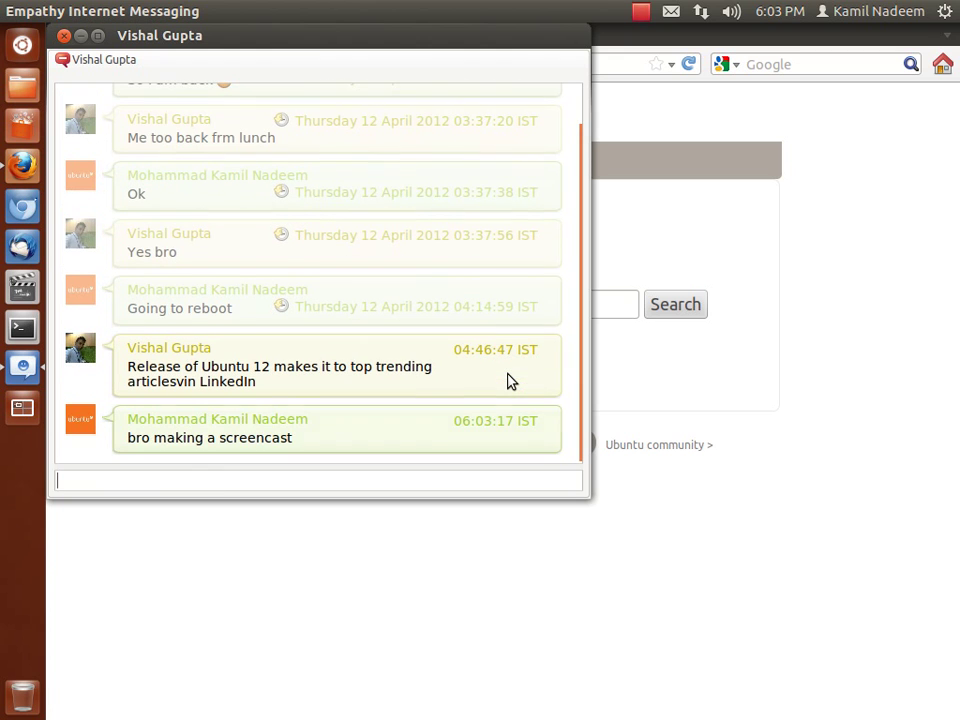
text(:))
key(Return)
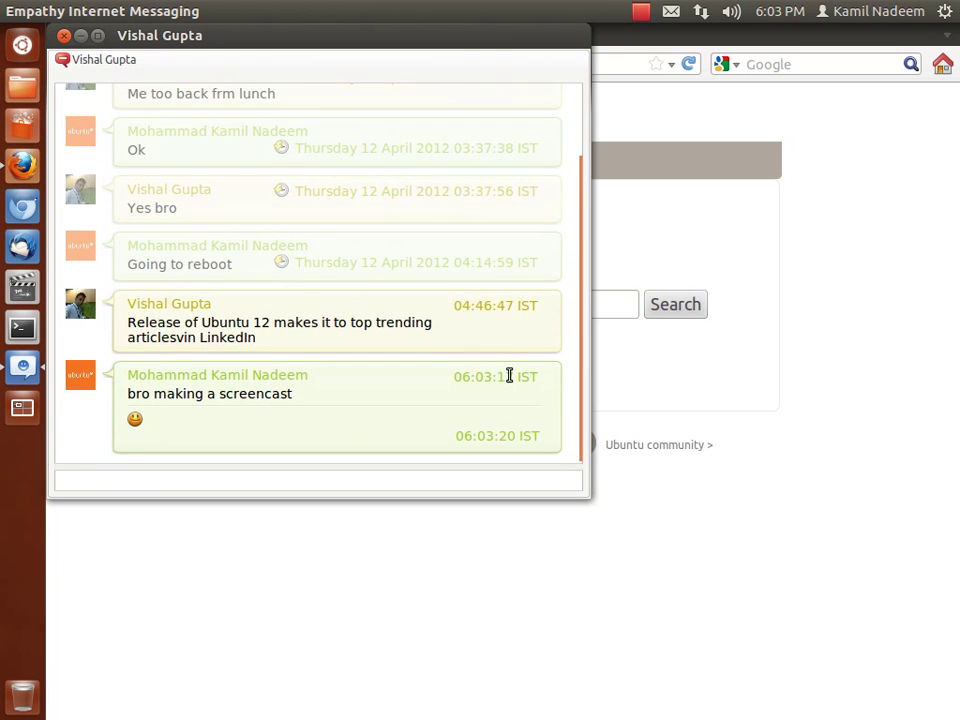
text(brb)
key(Return)
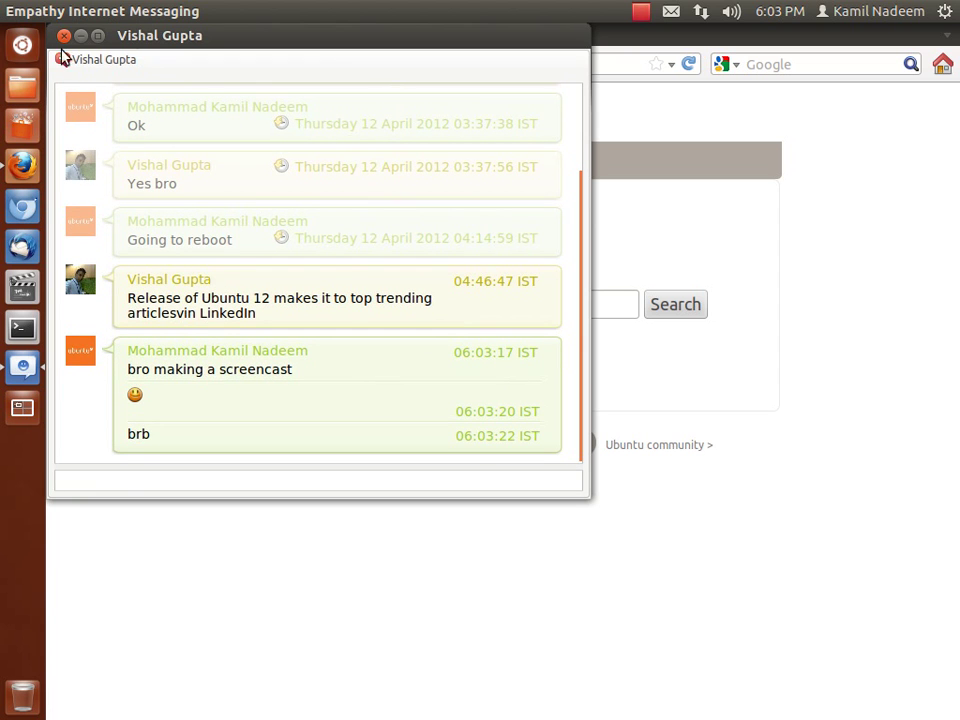
click(63, 37)
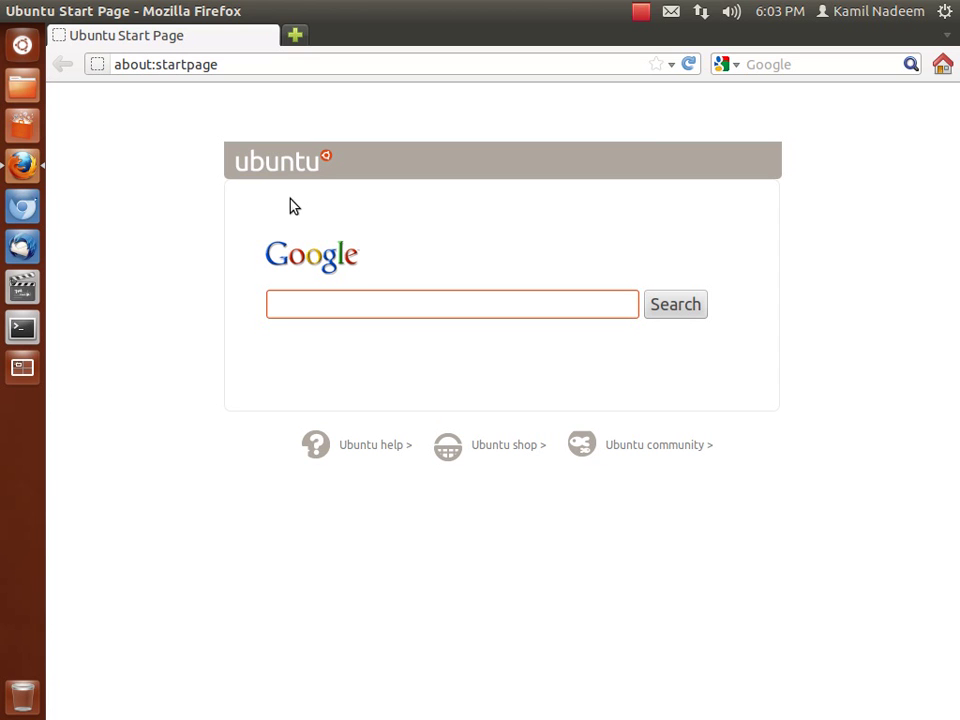
Step: Look at Firefox's Add-ons command among its tools, search the HUD for "add", and dismiss the HUD
click(332, 12)
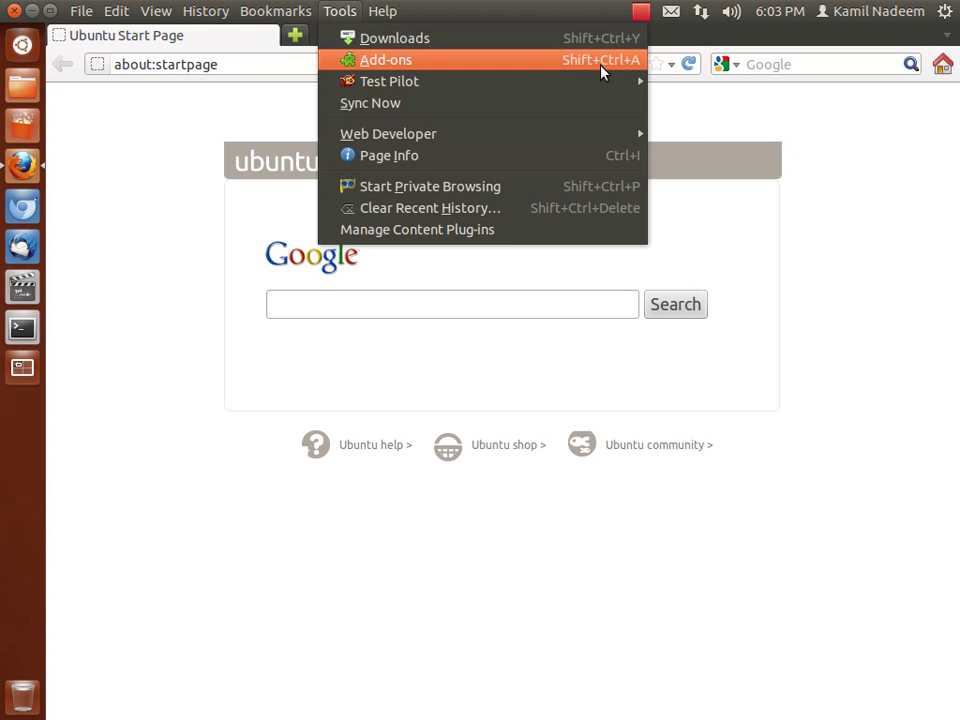
click(885, 272)
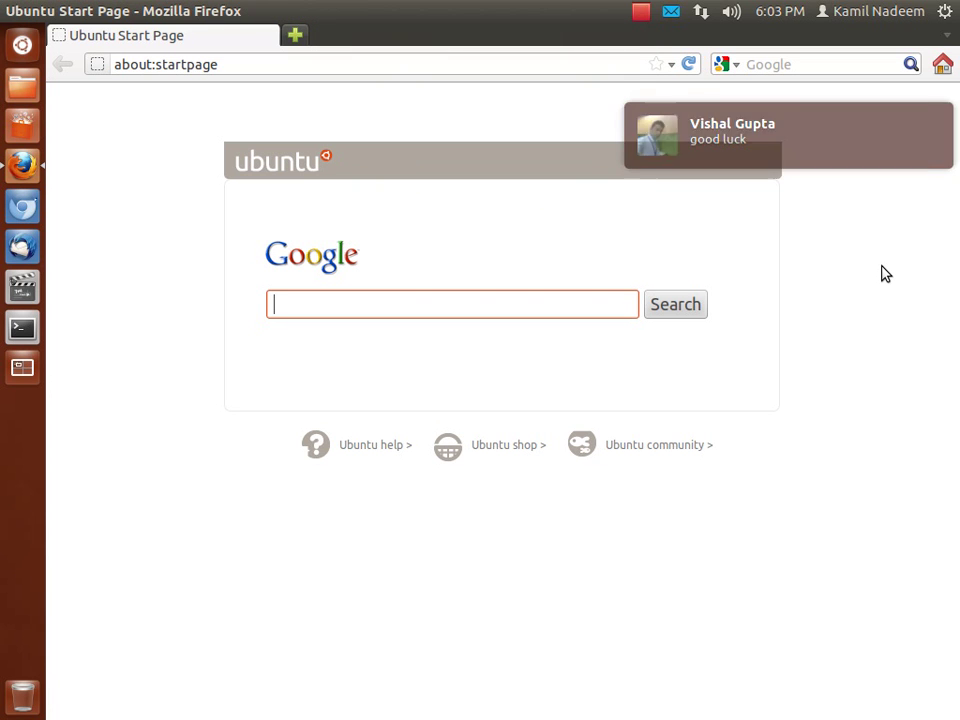
key(alt)
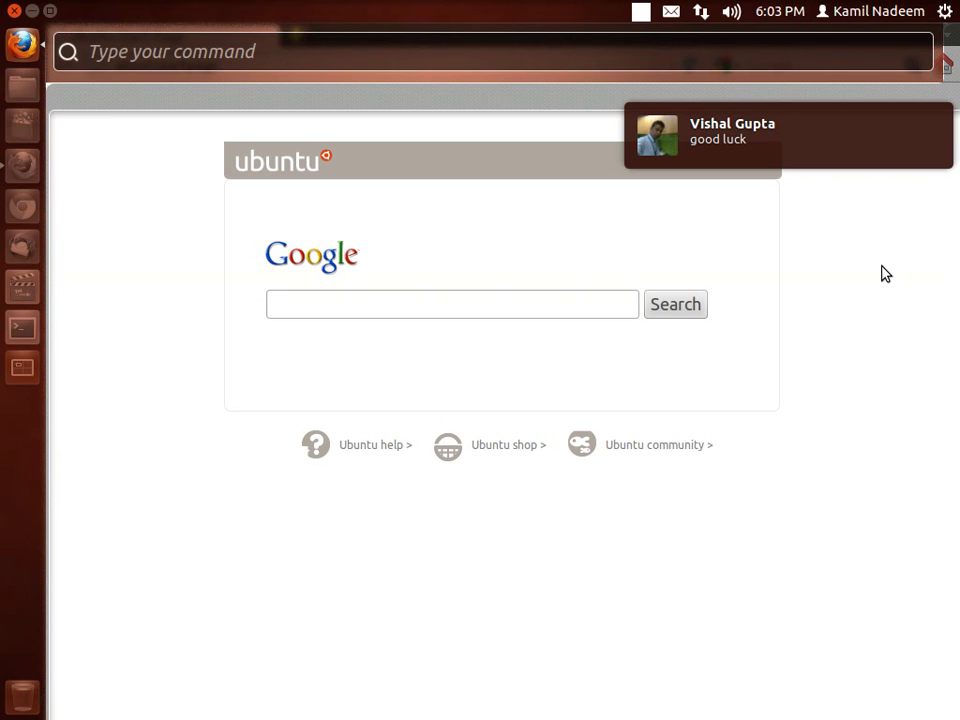
text(add)
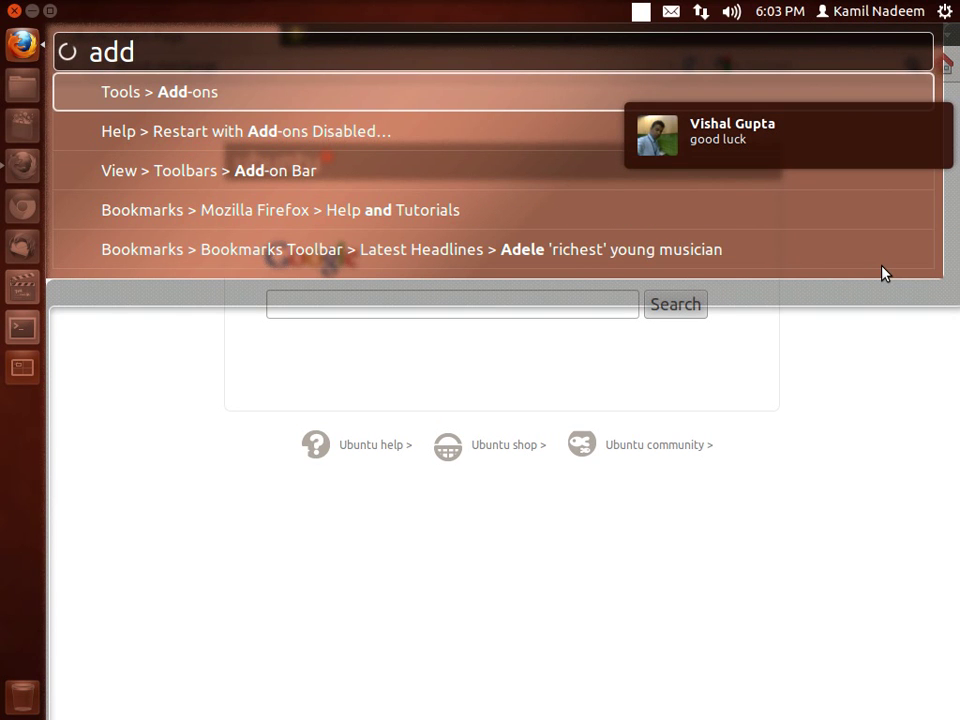
key(Escape)
key(Escape)
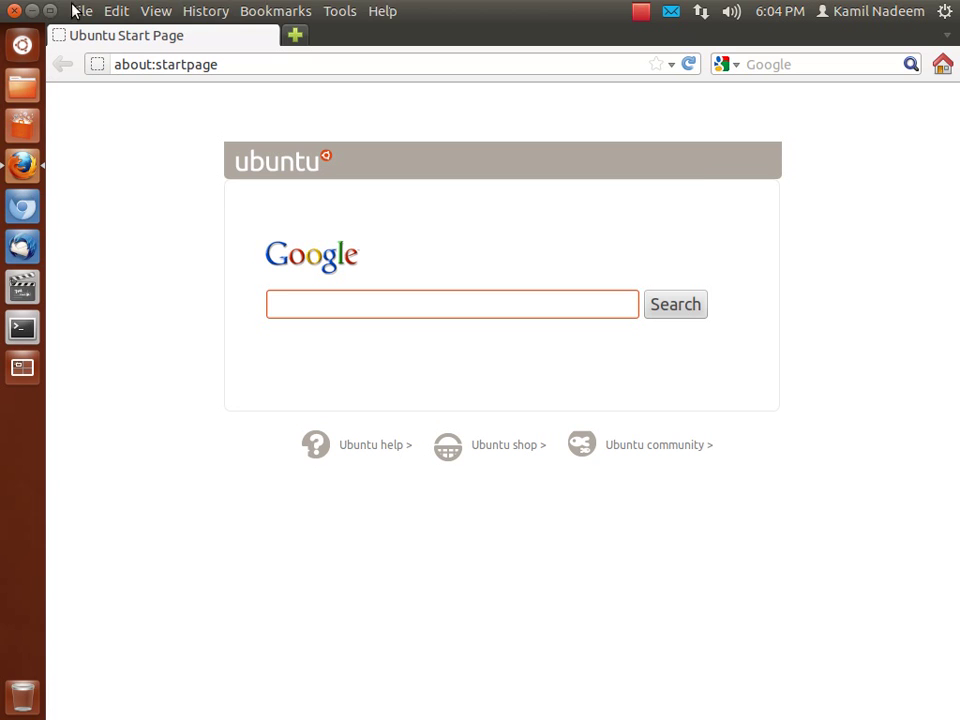
Step: Minimize Firefox, search the Dash for "li" and launch LibreOffice
click(39, 11)
key(super)
text(li)
key(Down)
key(Down)
key(Right)
key(Return)
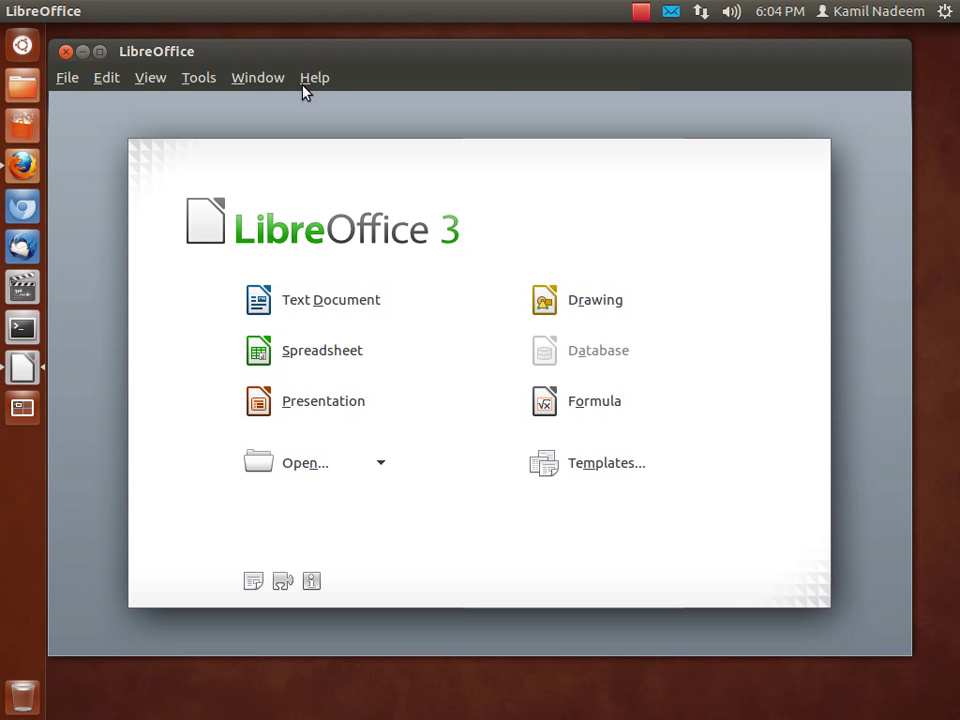
Step: View the LibreOffice version in its About dialog, and close the dialog and LibreOffice
click(306, 78)
click(320, 216)
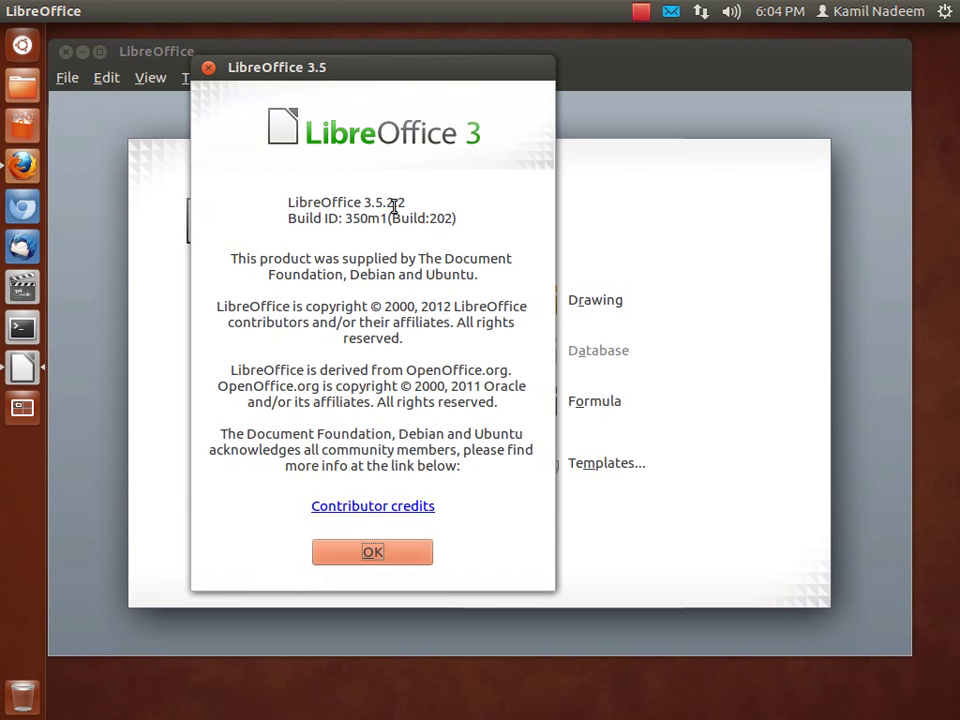
click(383, 553)
click(66, 52)
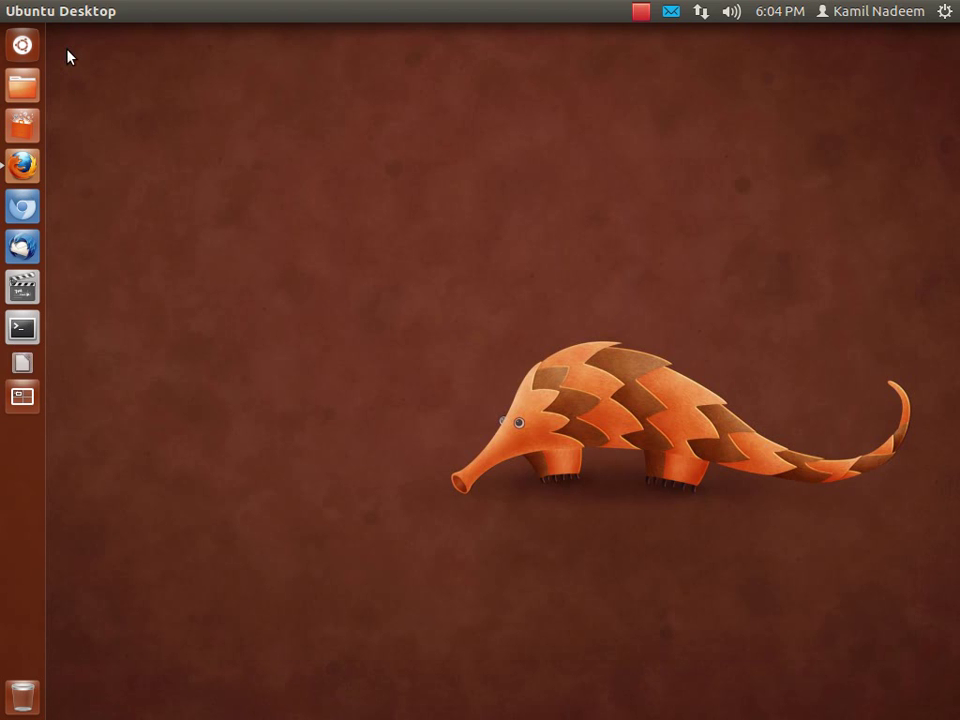
Step: Restore Firefox and open the mhall119.com article "So you want to try switching to Ubuntu?" from the address suggestions for "michae"
click(32, 176)
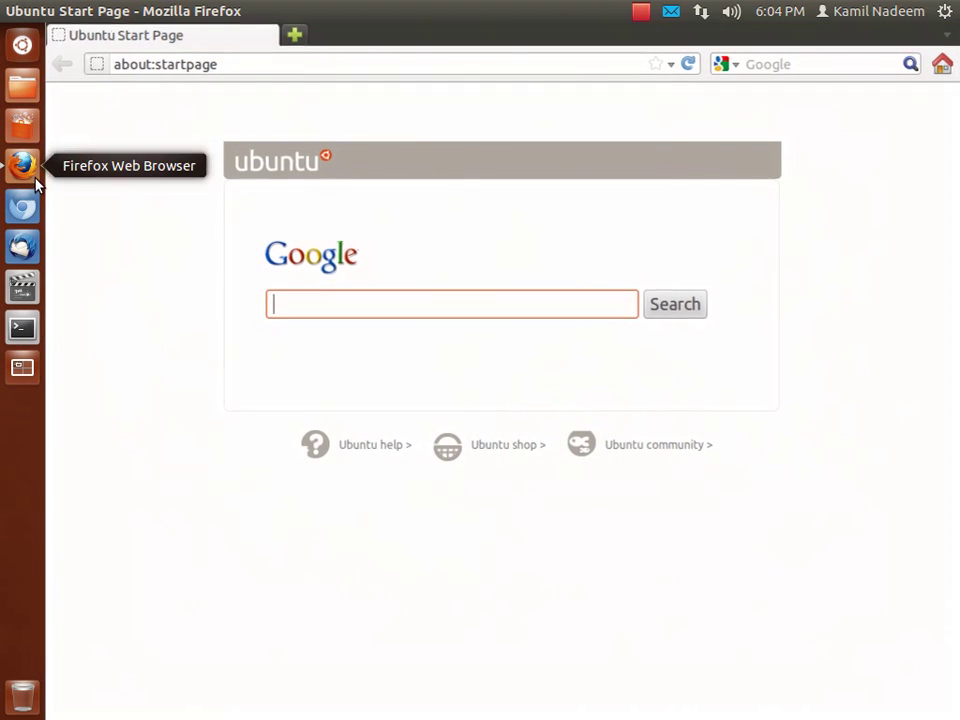
click(331, 64)
text(michae)
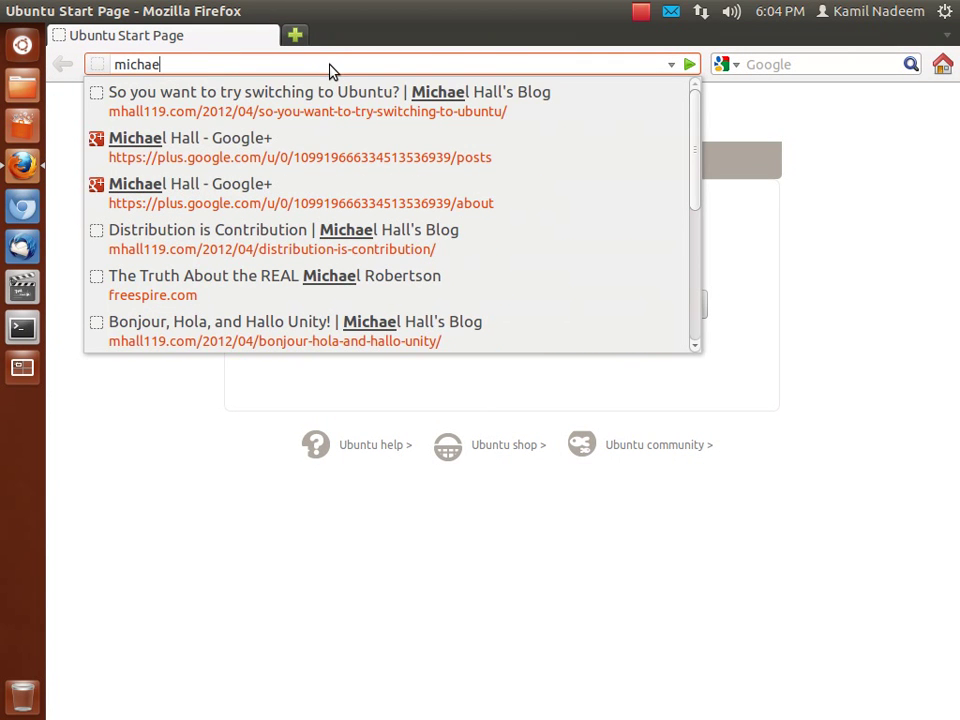
key(Down)
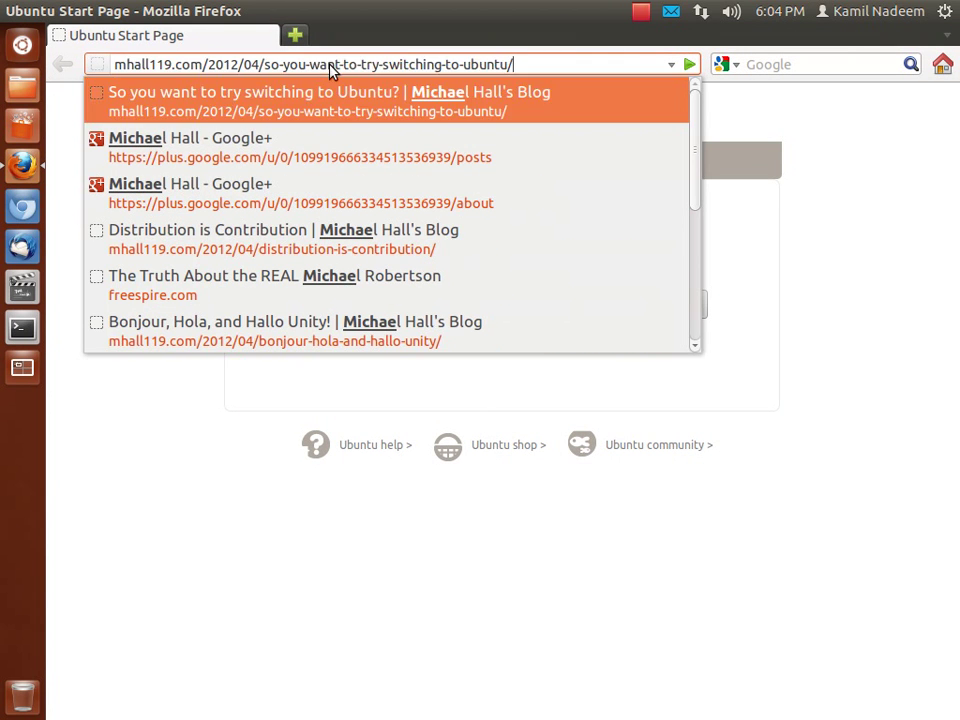
key(Return)
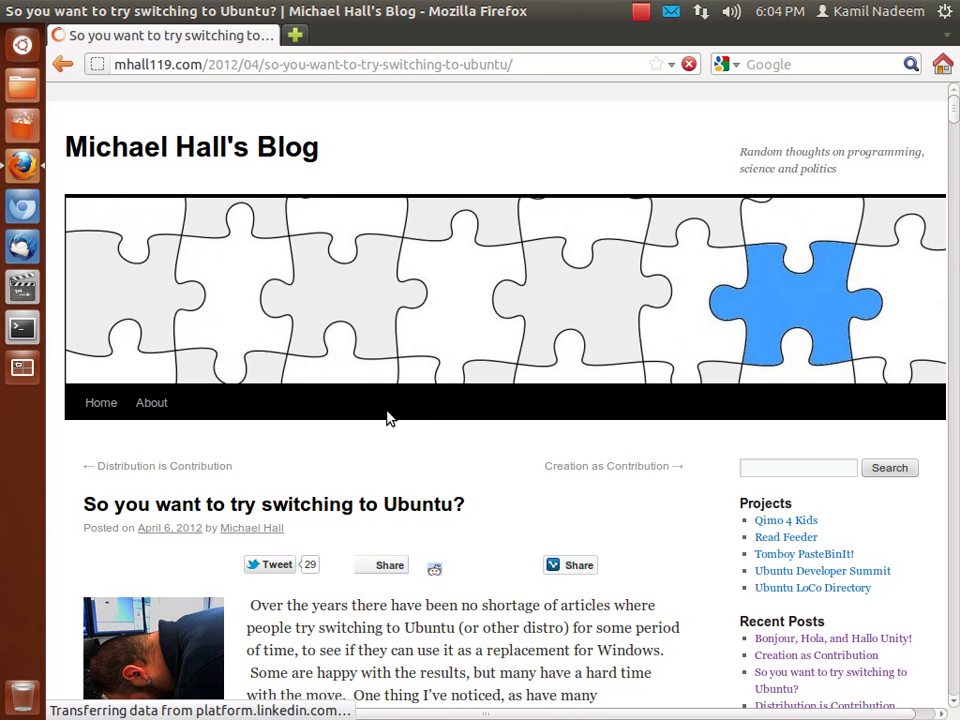
Step: Examine the article's numbered considerations down to "Google isn't an app store", and close Firefox
scroll(386, 418, down, 6)
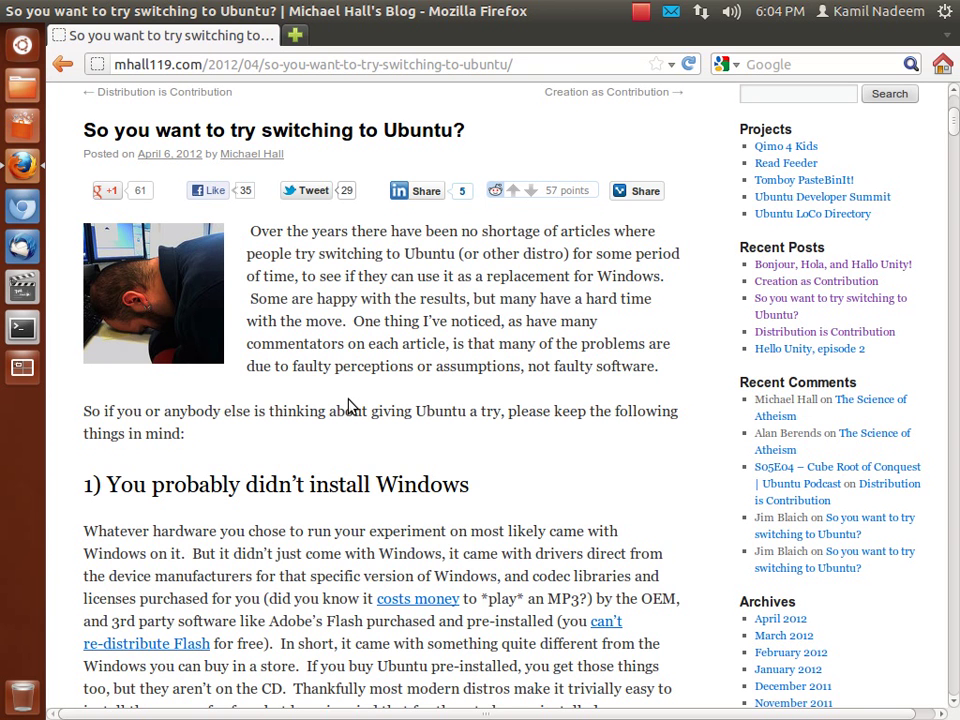
scroll(385, 315, down, 4)
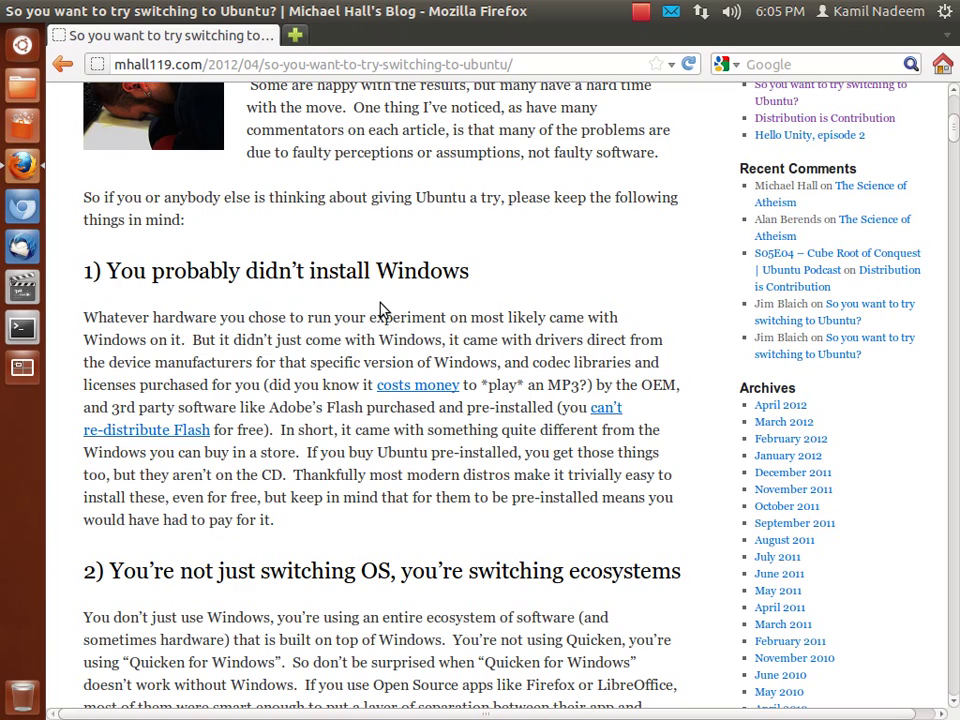
scroll(380, 310, down, 5)
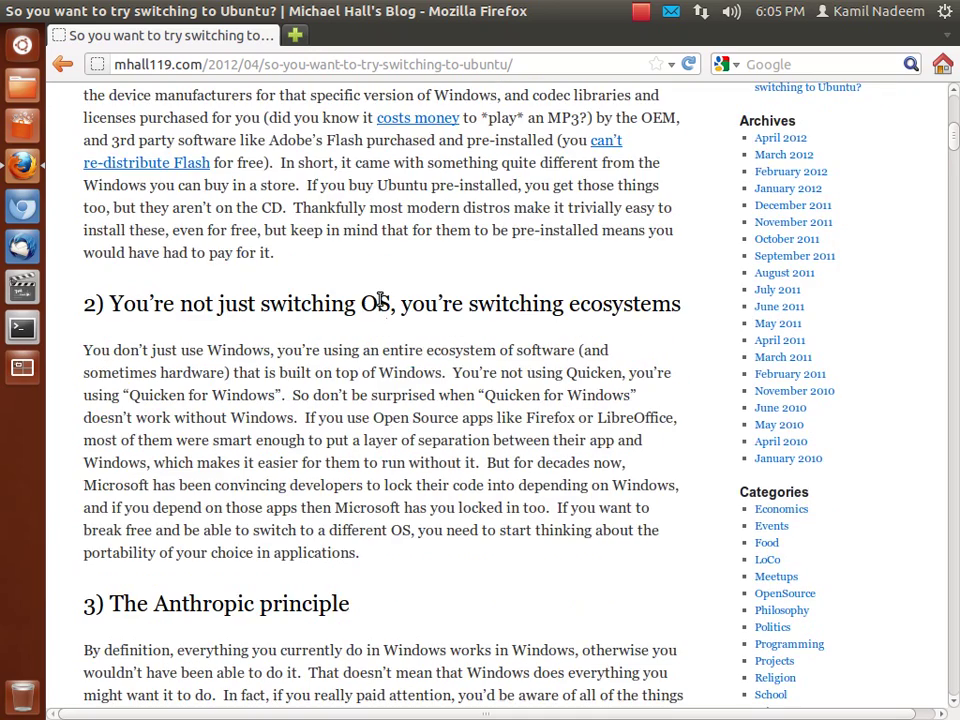
scroll(380, 296, down, 7)
scroll(380, 292, up, 7)
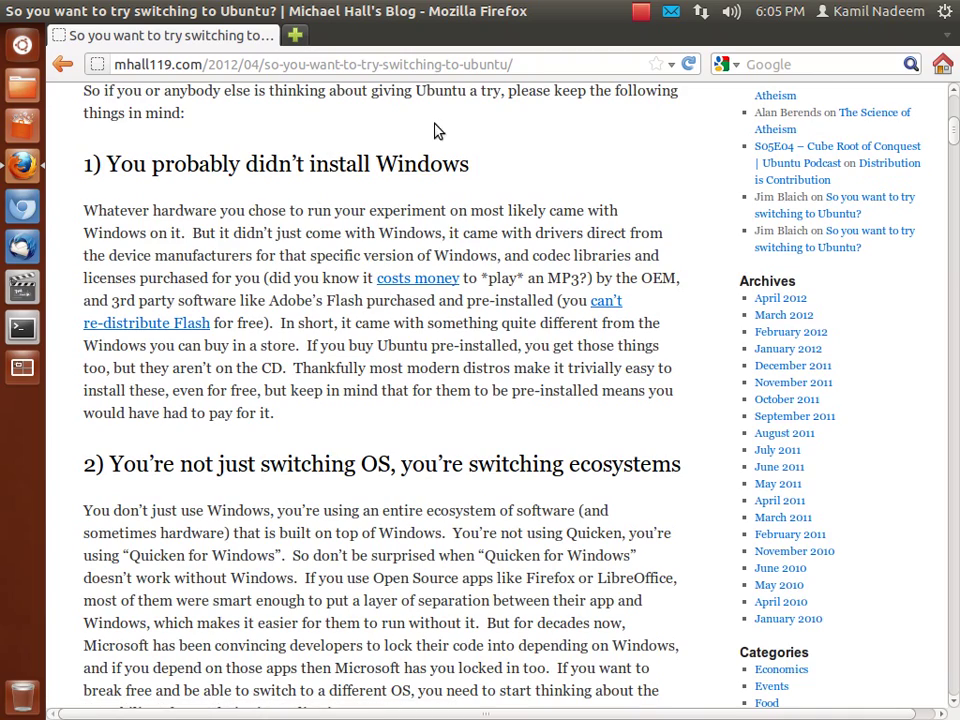
scroll(435, 126, up, 3)
scroll(430, 125, up, 8)
scroll(430, 130, down, 12)
scroll(437, 214, down, 4)
scroll(437, 214, down, 11)
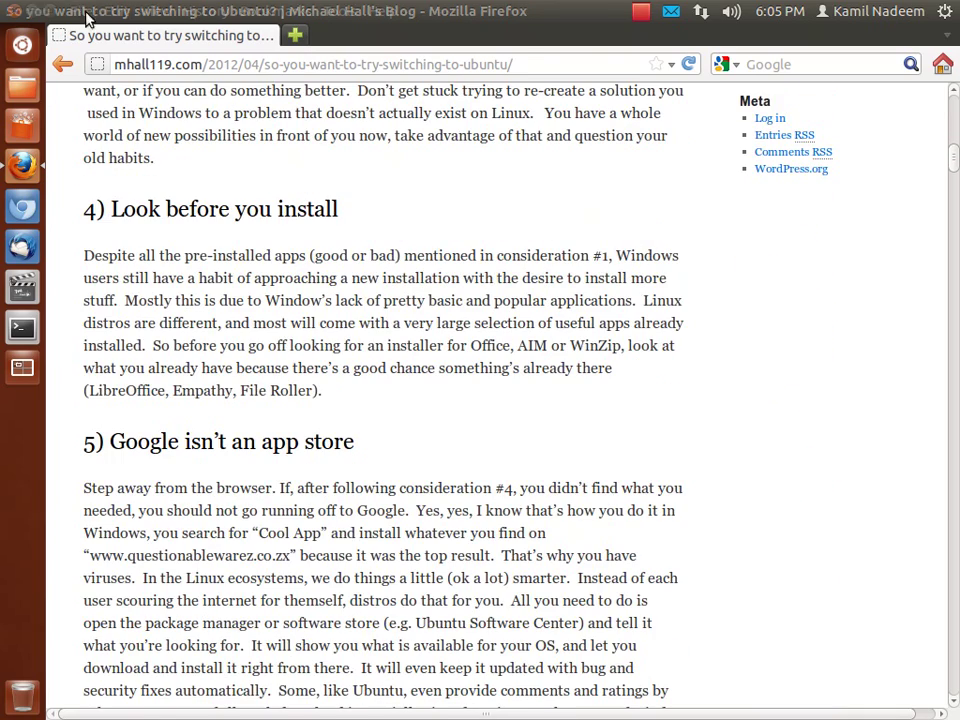
click(14, 10)
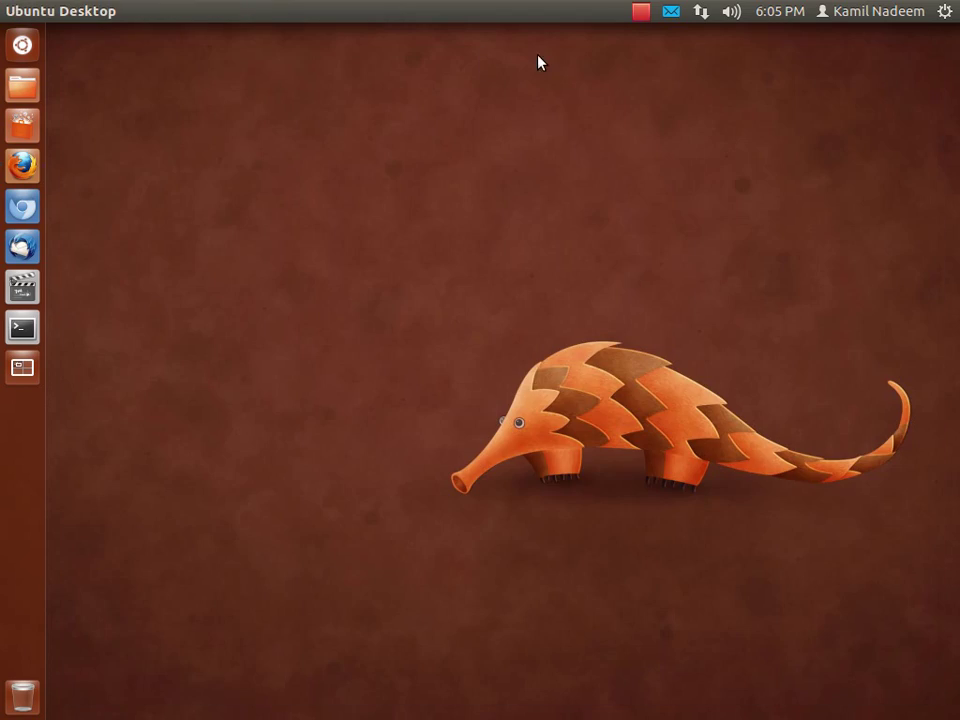